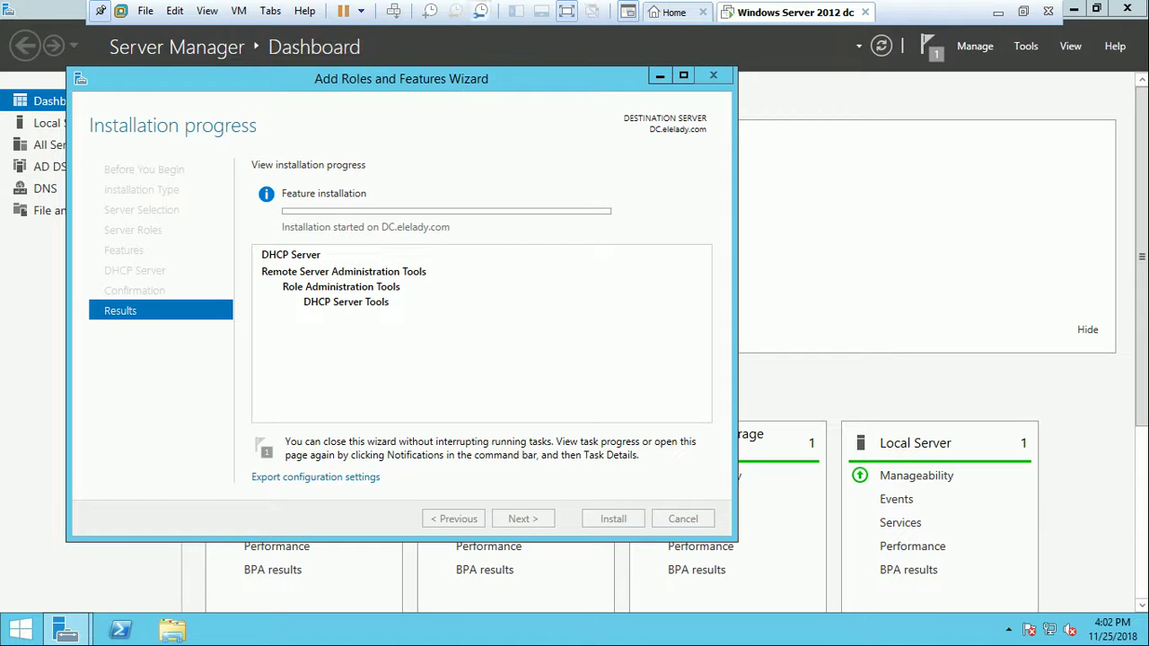
- Leave the virtual machine's full-screen view and switch to PowerPoint to view the DHCP scopes slide of Lesson 2
{"action": "key", "text": "ctrl+alt+Return"}
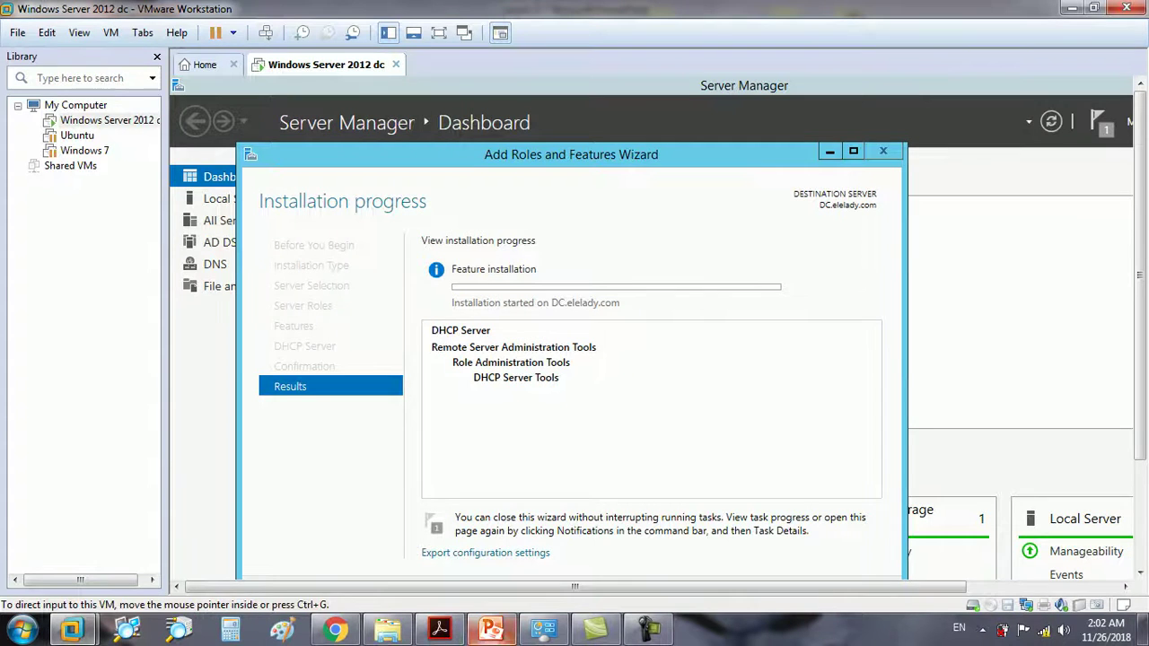
{"action": "left_click", "coordinate": [490, 628]}
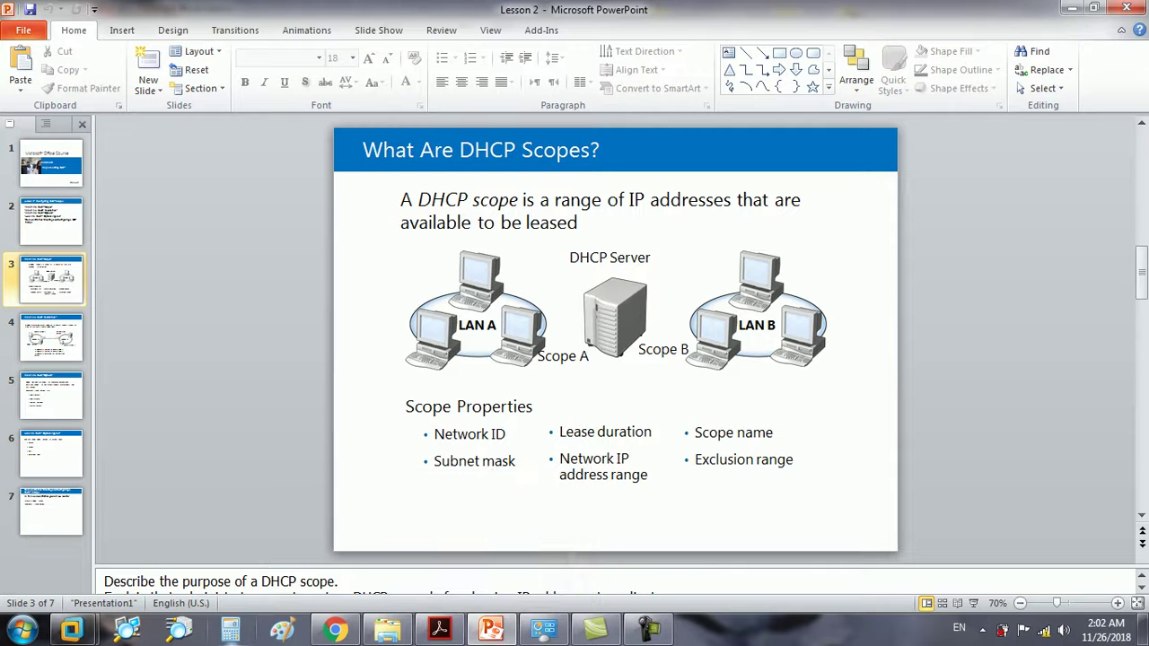
{"action": "mouse_move", "coordinate": [72, 628]}
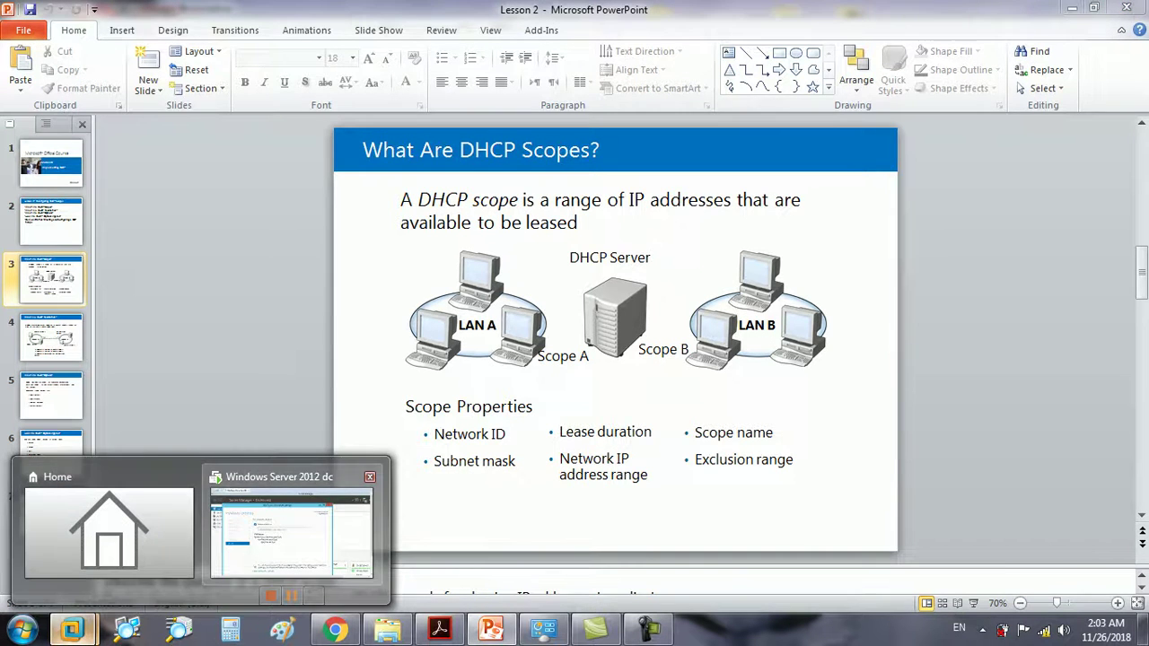
{"action": "left_click", "coordinate": [292, 531]}
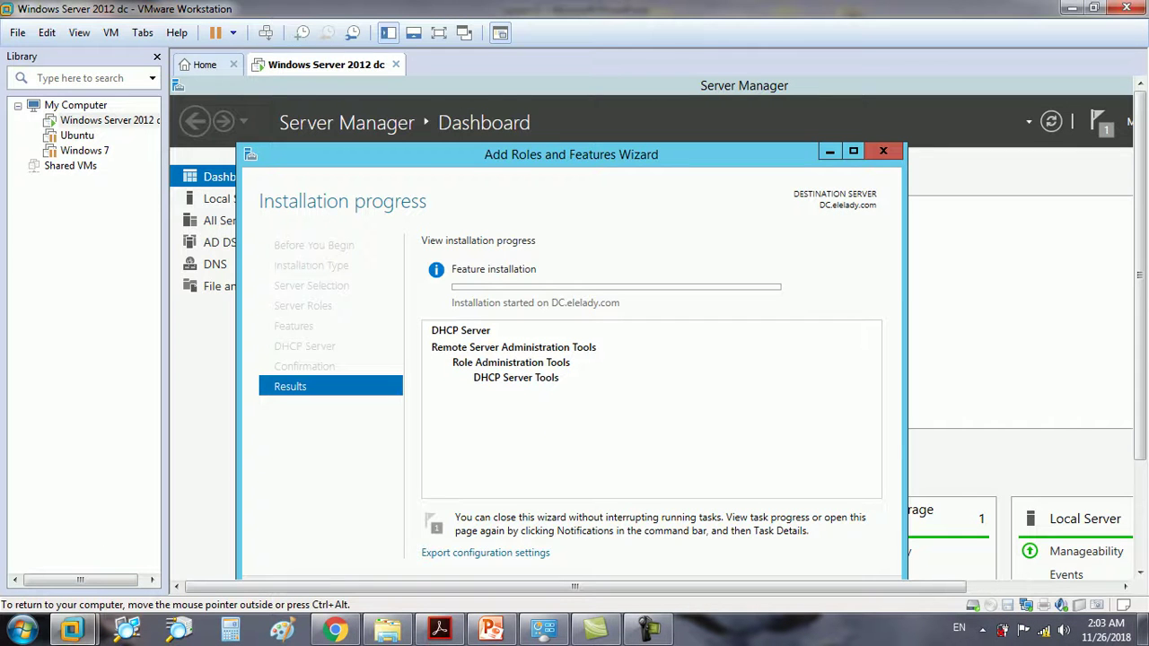
{"action": "mouse_move", "coordinate": [491, 628]}
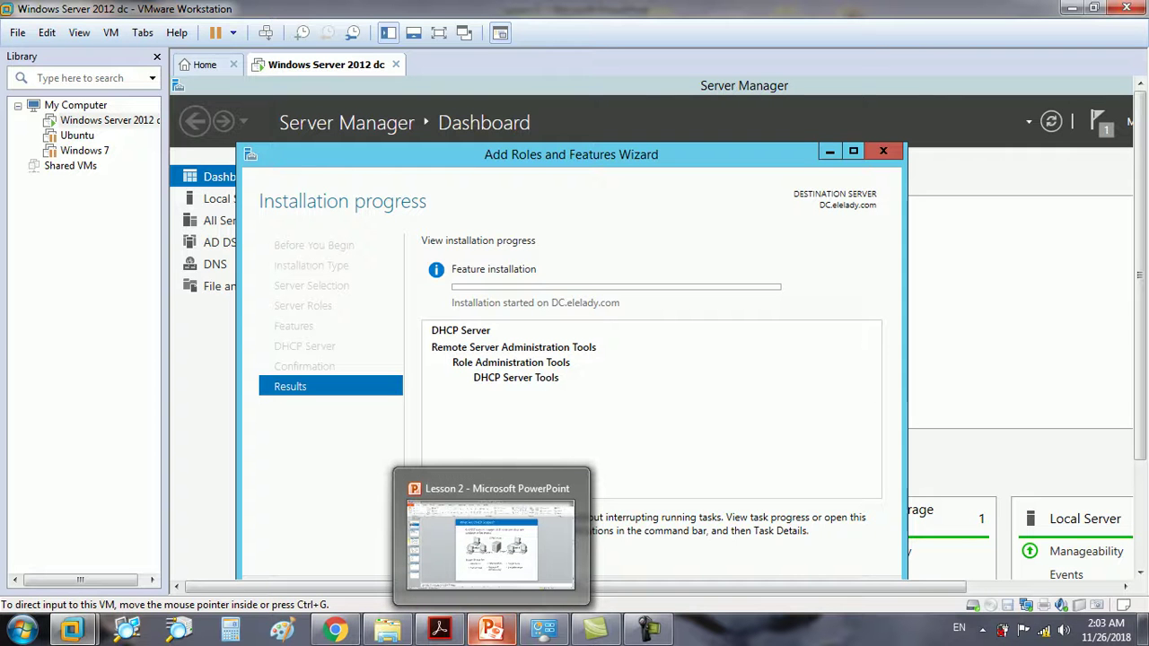
{"action": "left_click", "coordinate": [491, 628]}
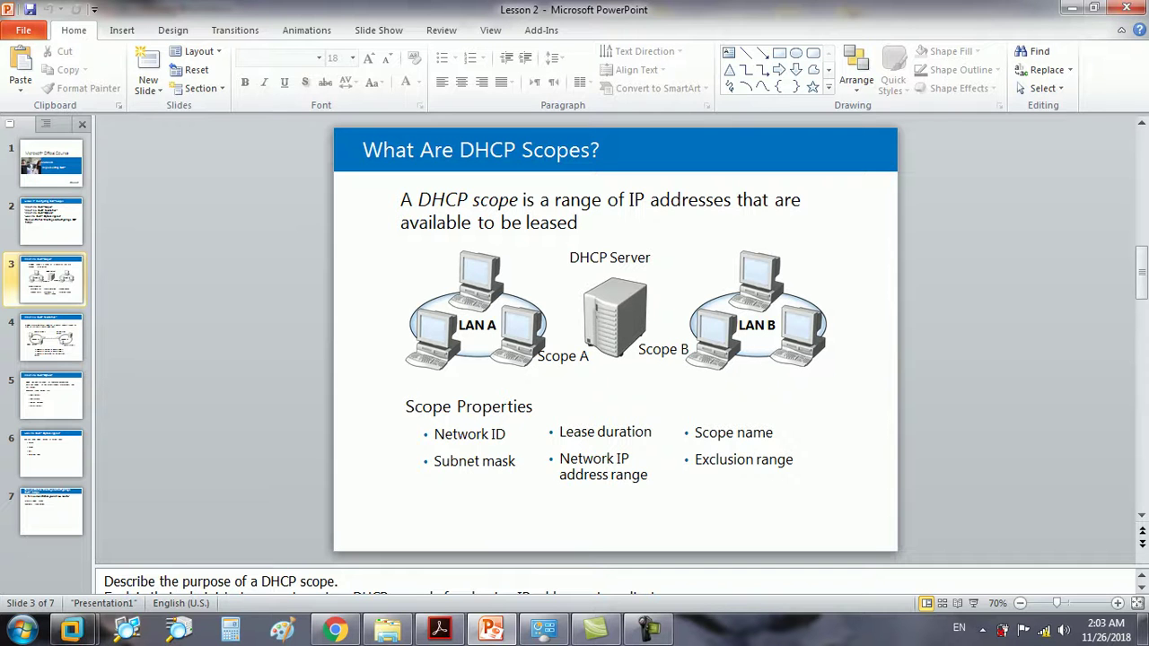
- Open the host's Network and Sharing Center and examine the wireless connection's details, especially its autoconfiguration IPv4 address
{"action": "mouse_move", "coordinate": [1044, 640]}
{"action": "left_click", "coordinate": [1043, 641]}
{"action": "left_click", "coordinate": [1023, 582]}
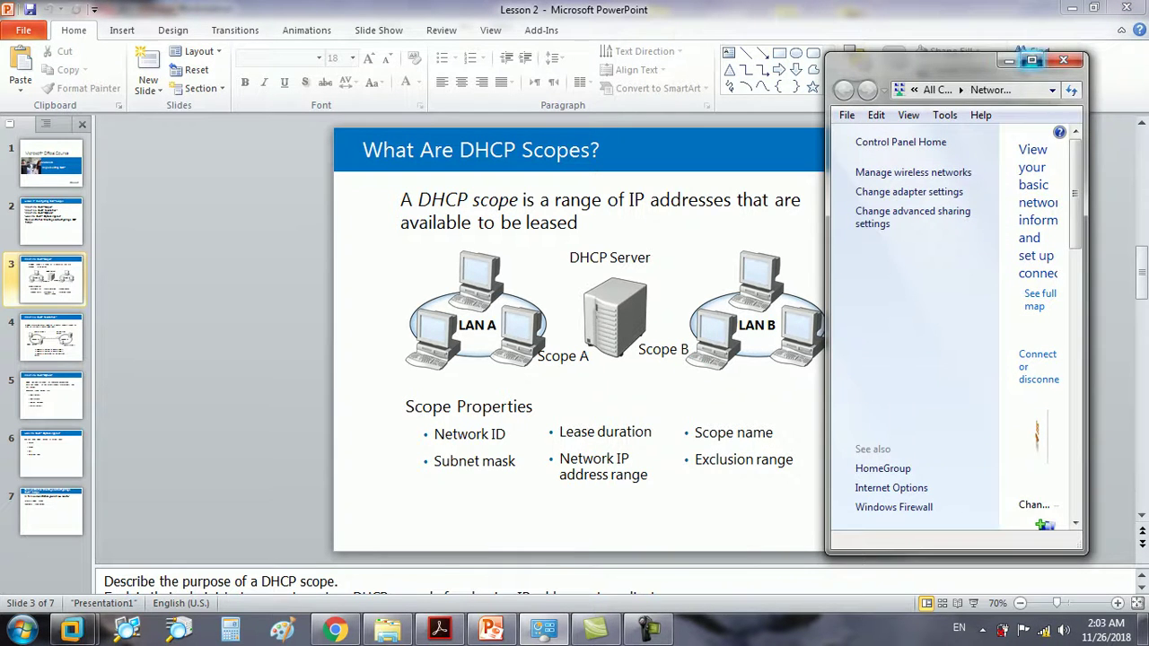
{"action": "left_click", "coordinate": [1031, 59]}
{"action": "left_click", "coordinate": [594, 212]}
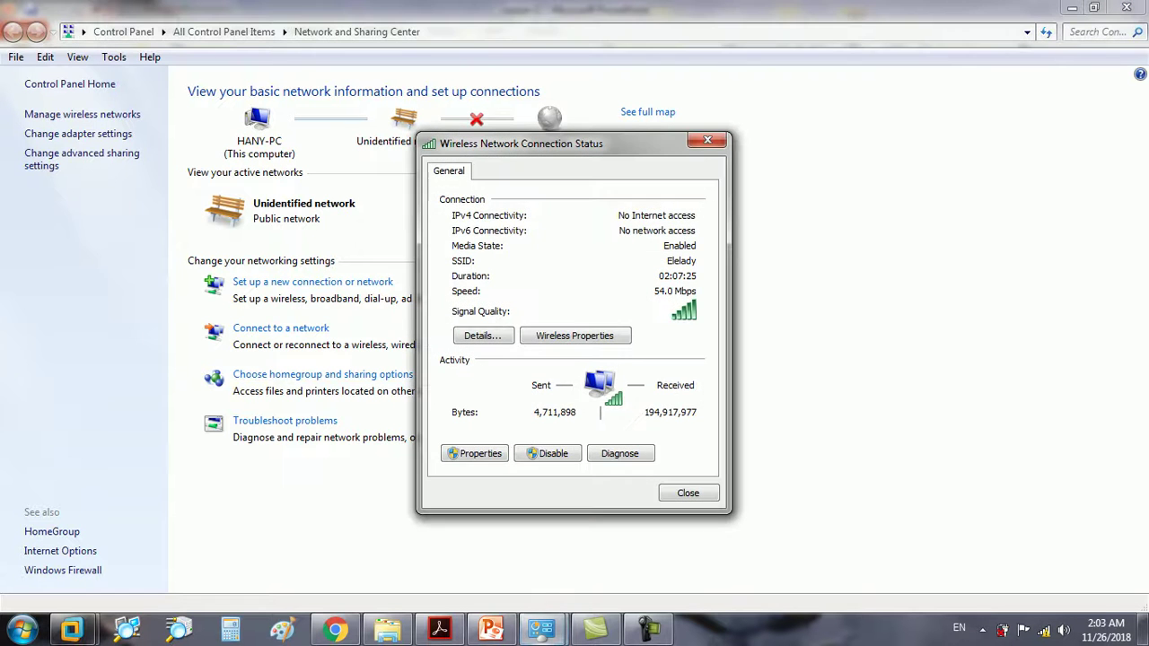
{"action": "left_click", "coordinate": [481, 334]}
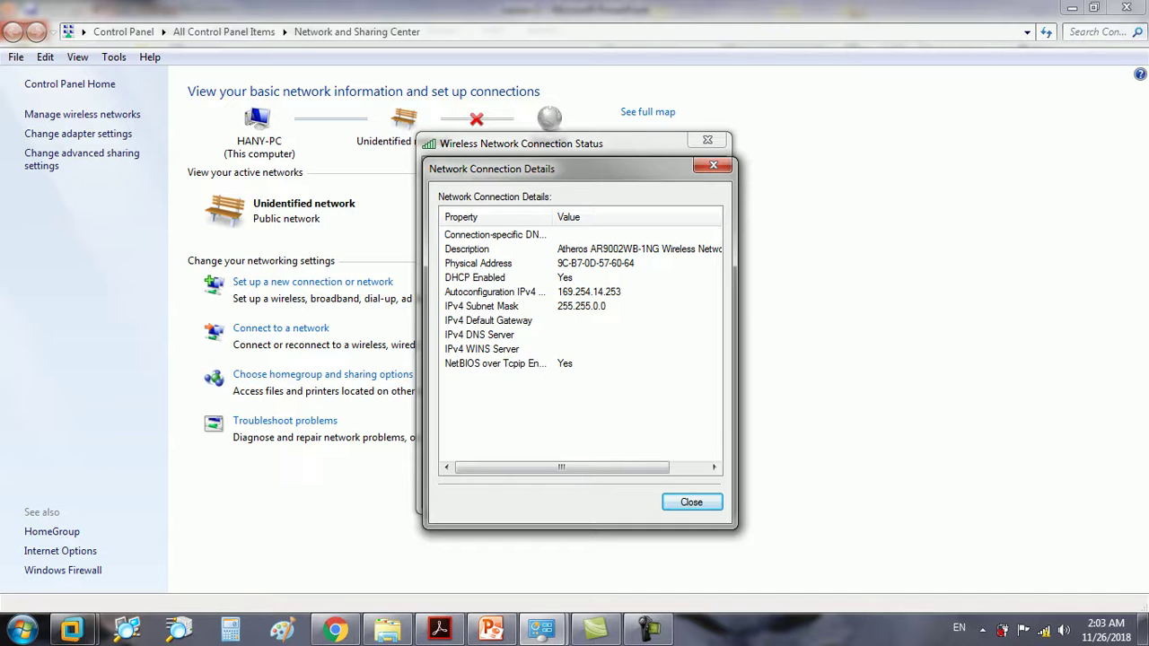
{"action": "left_click", "coordinate": [494, 292]}
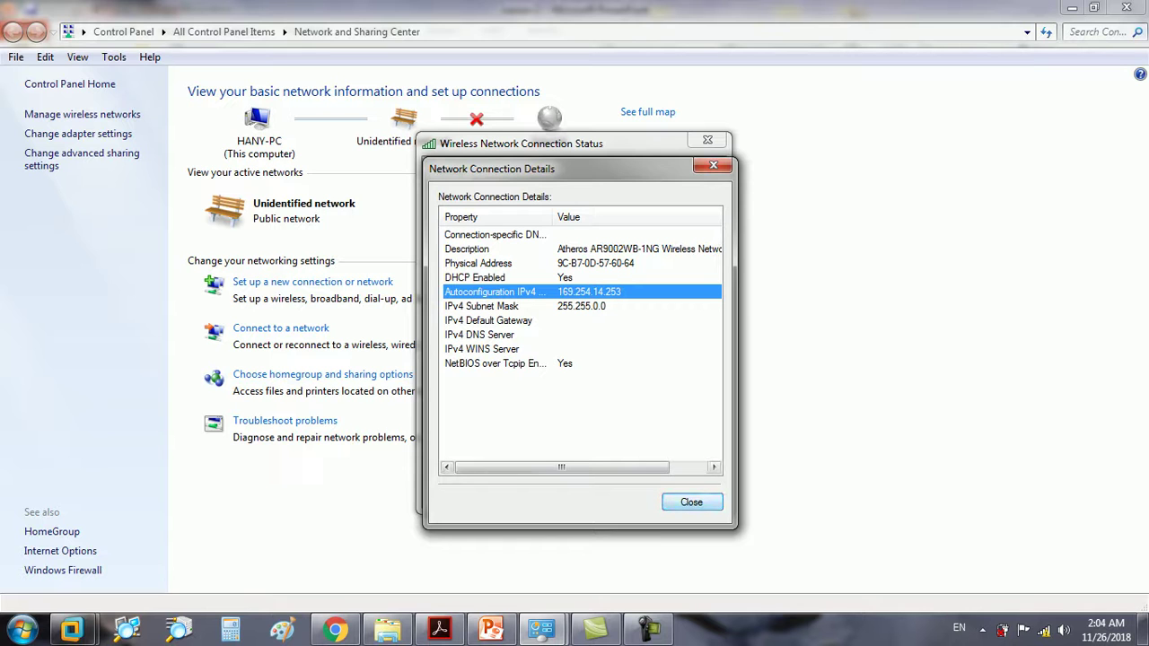
{"action": "key", "text": "Return"}
{"action": "key", "text": "Return"}
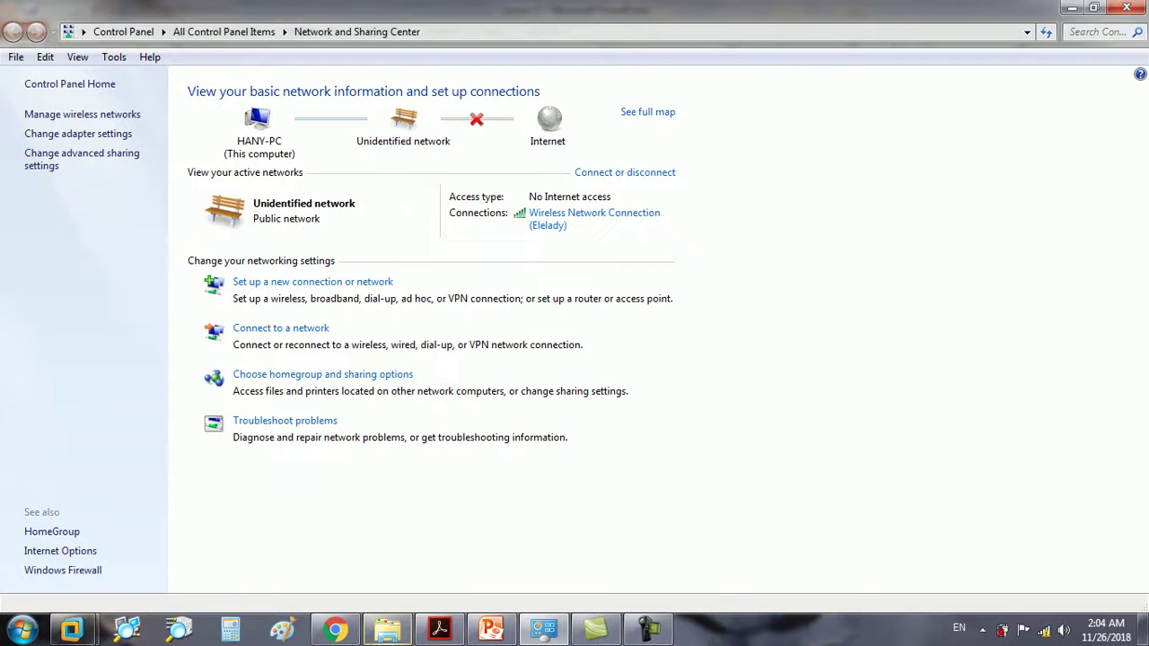
- Return to the Windows Server 2012 dc virtual machine full screen and advance the DHCP post-install configuration to its Authorization page
{"action": "mouse_move", "coordinate": [72, 628]}
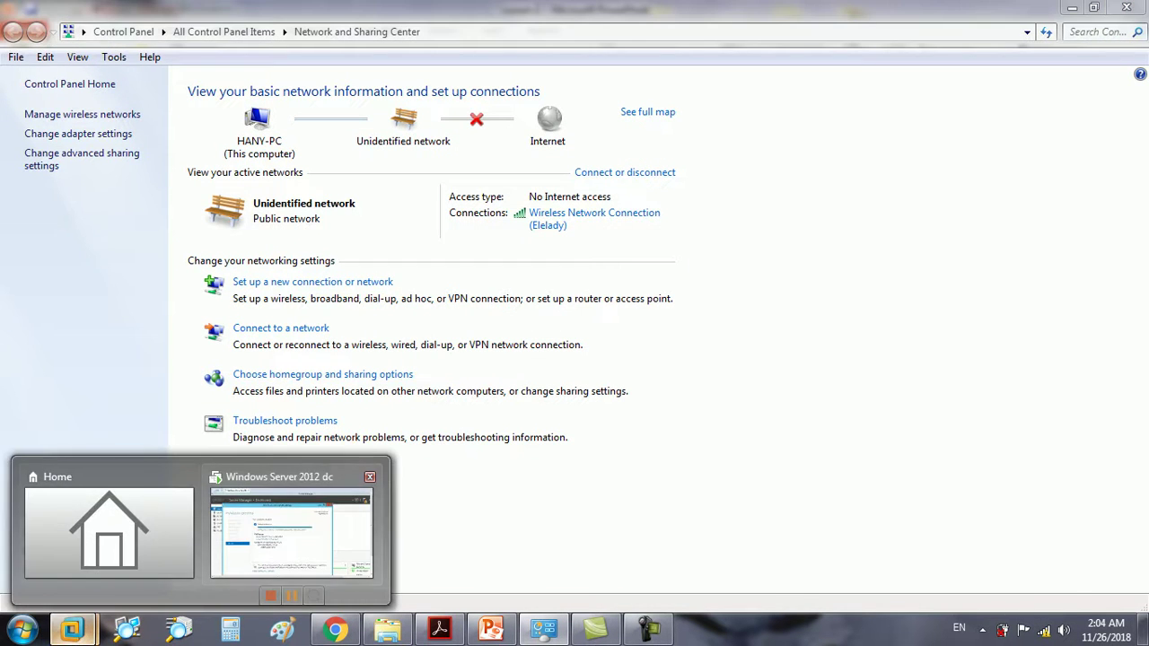
{"action": "left_click", "coordinate": [292, 530]}
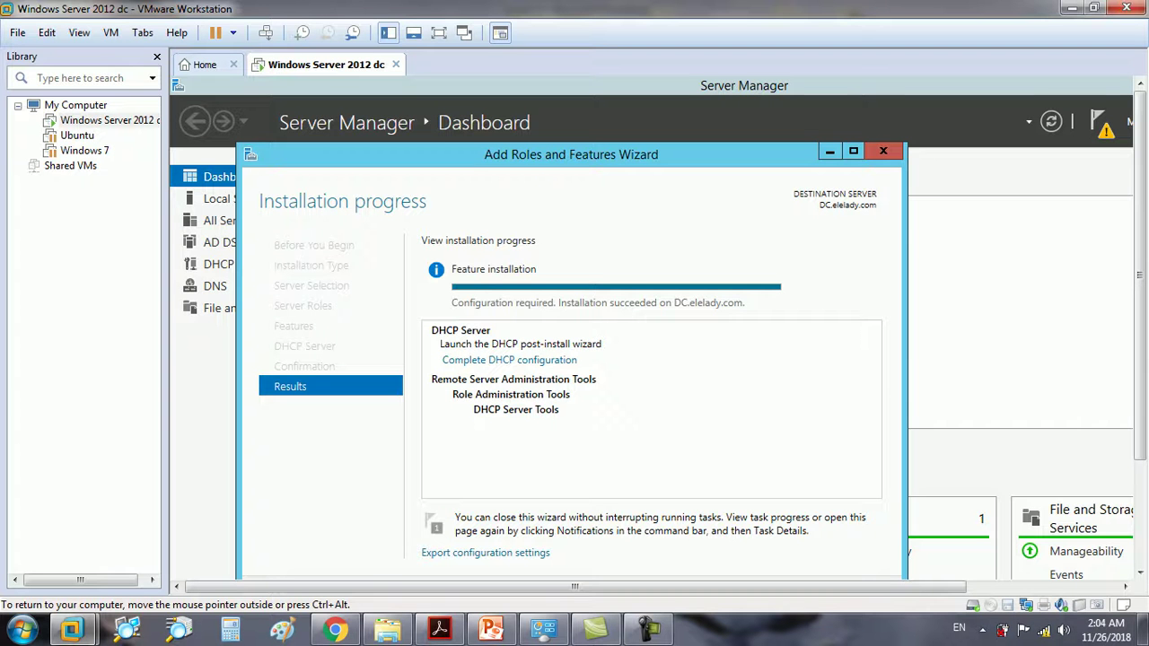
{"action": "left_click", "coordinate": [438, 32]}
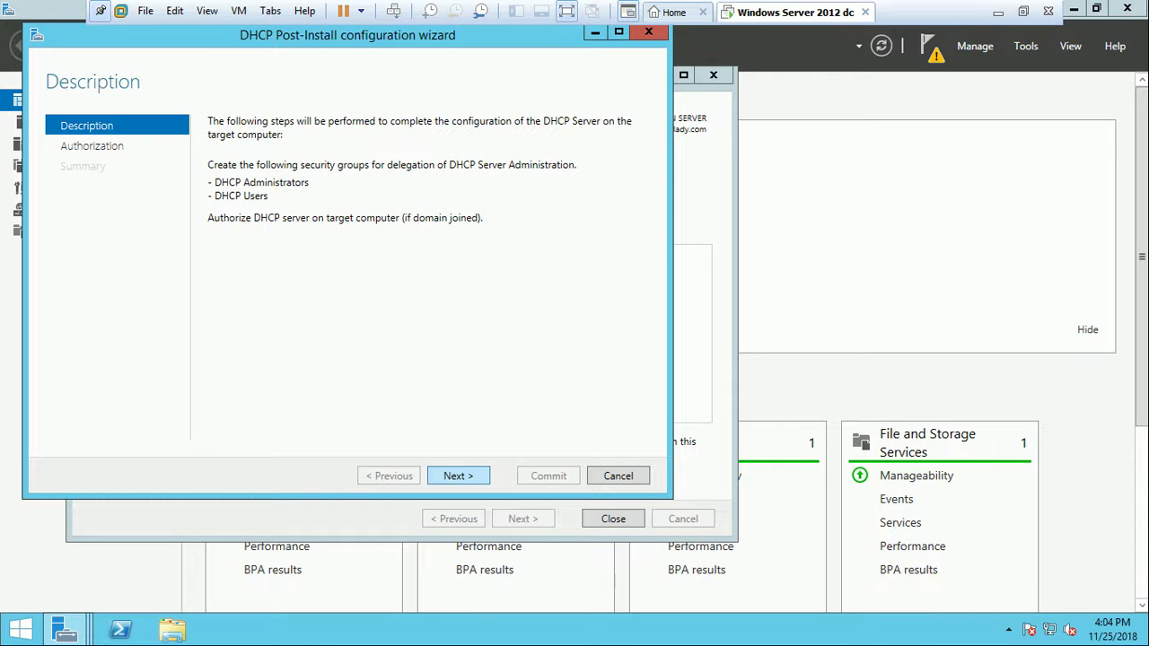
{"action": "key", "text": "Return"}
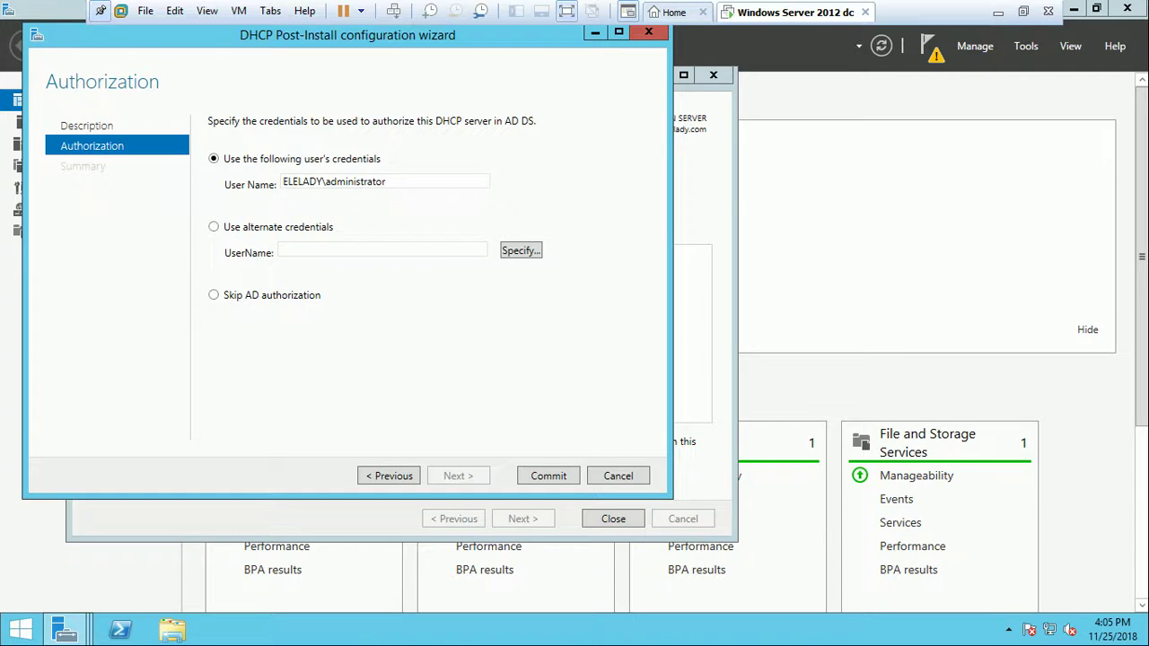
- On the host's drive F, open the Lesson 1 presentation from the Windows Server 2012 (410) course's Module 6 Implementing DHCP folder
{"action": "key", "text": "ctrl+alt+Return"}
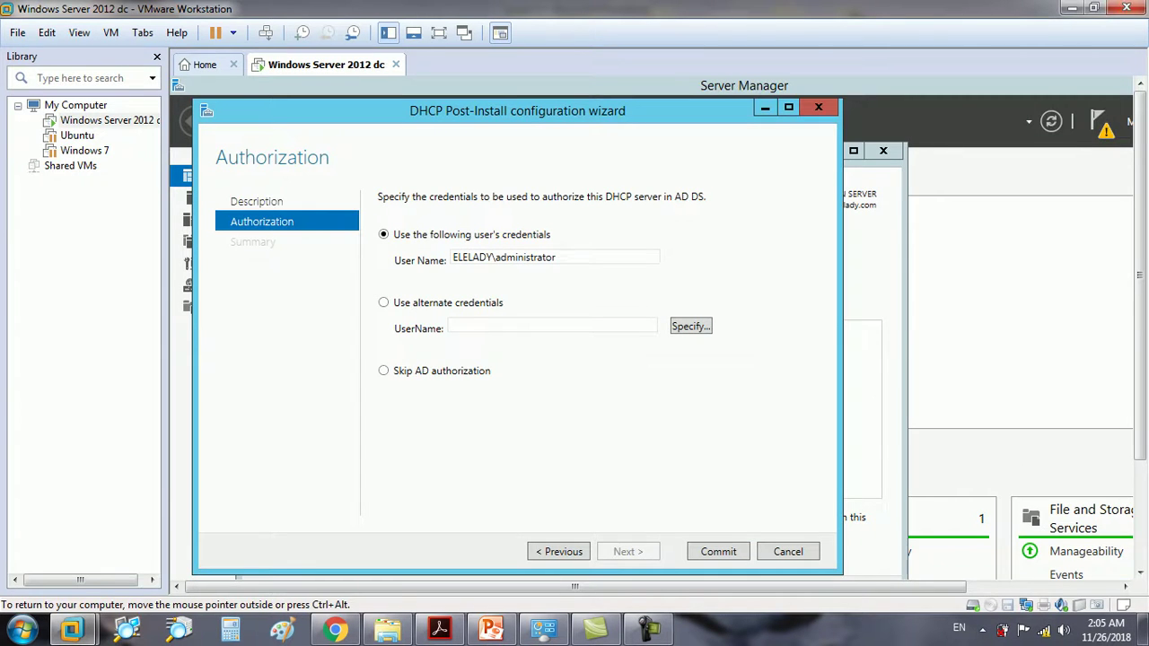
{"action": "mouse_move", "coordinate": [1143, 628]}
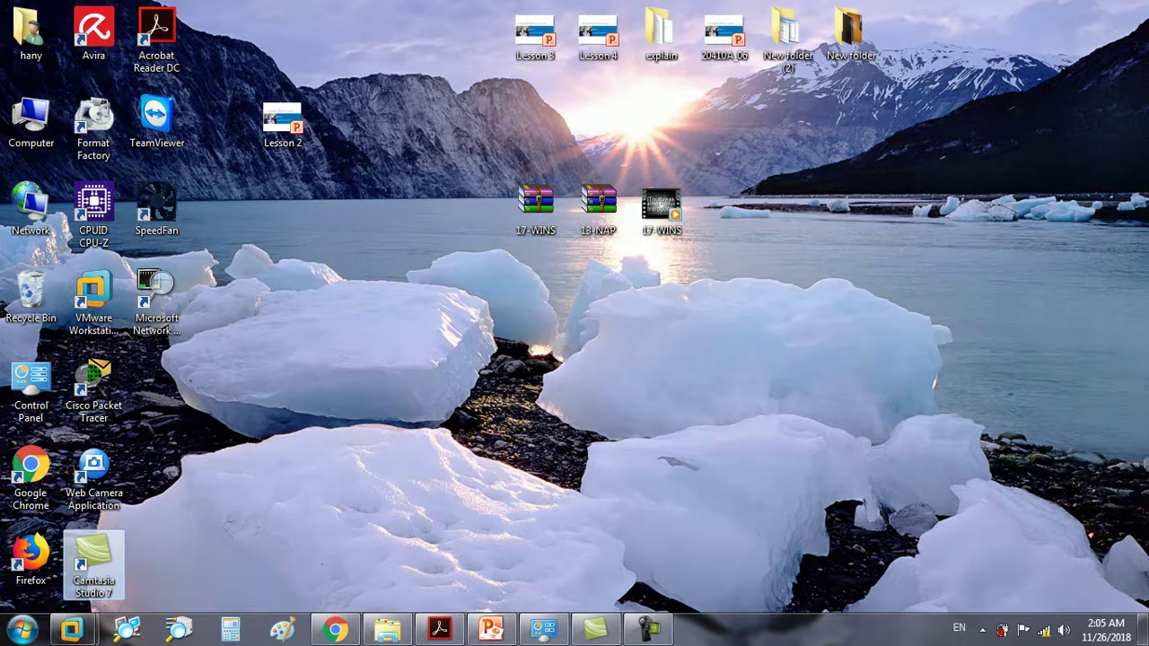
{"action": "double_click", "coordinate": [31, 121]}
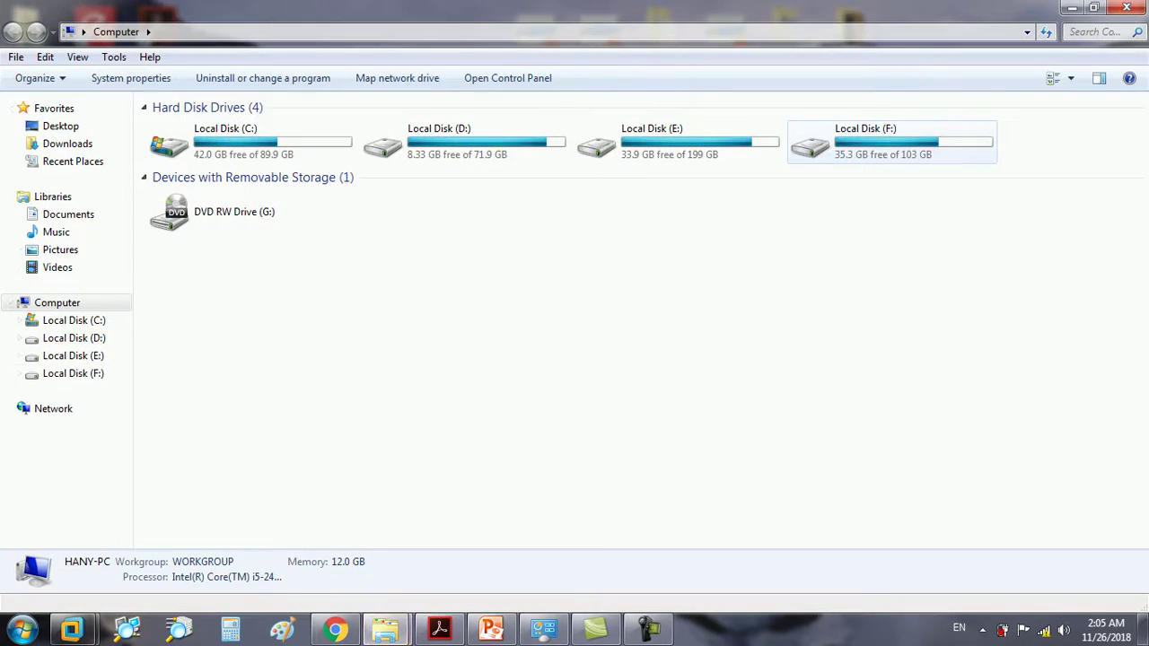
{"action": "double_click", "coordinate": [852, 144]}
{"action": "double_click", "coordinate": [281, 144]}
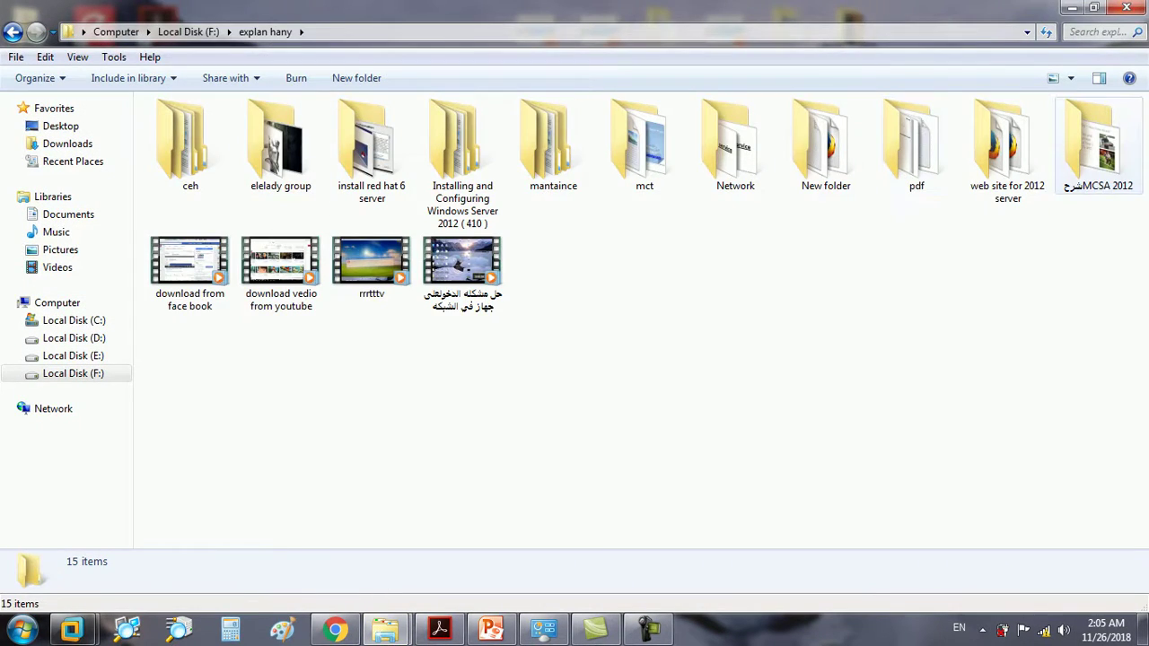
{"action": "double_click", "coordinate": [462, 143]}
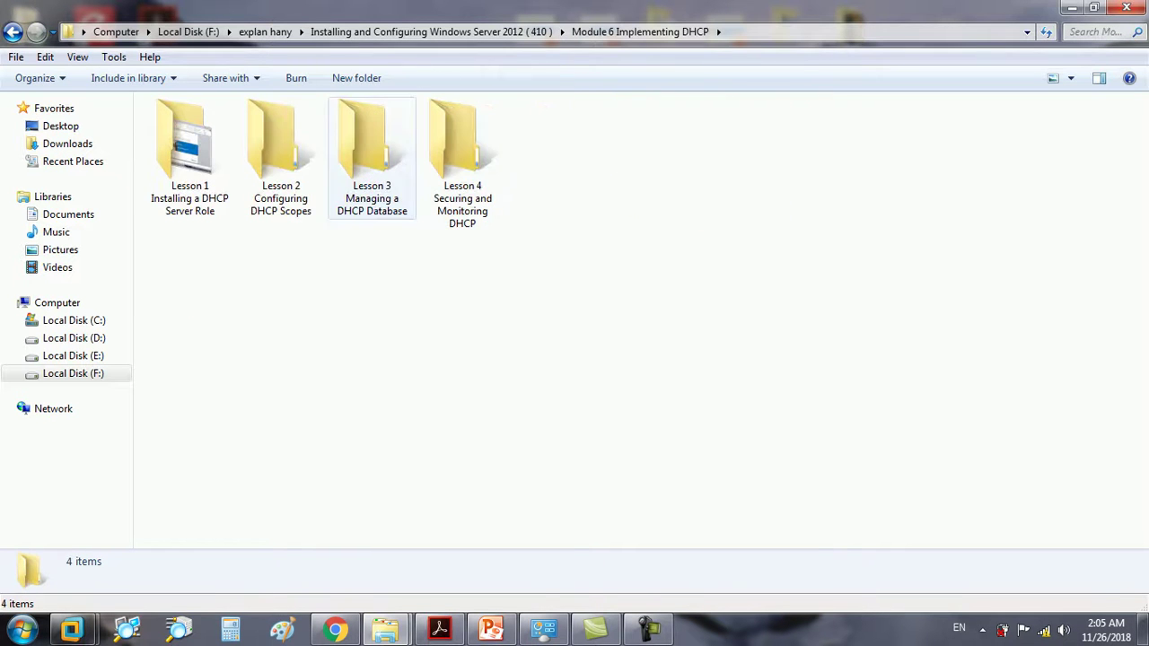
{"action": "double_click", "coordinate": [190, 143]}
{"action": "left_click", "coordinate": [185, 144]}
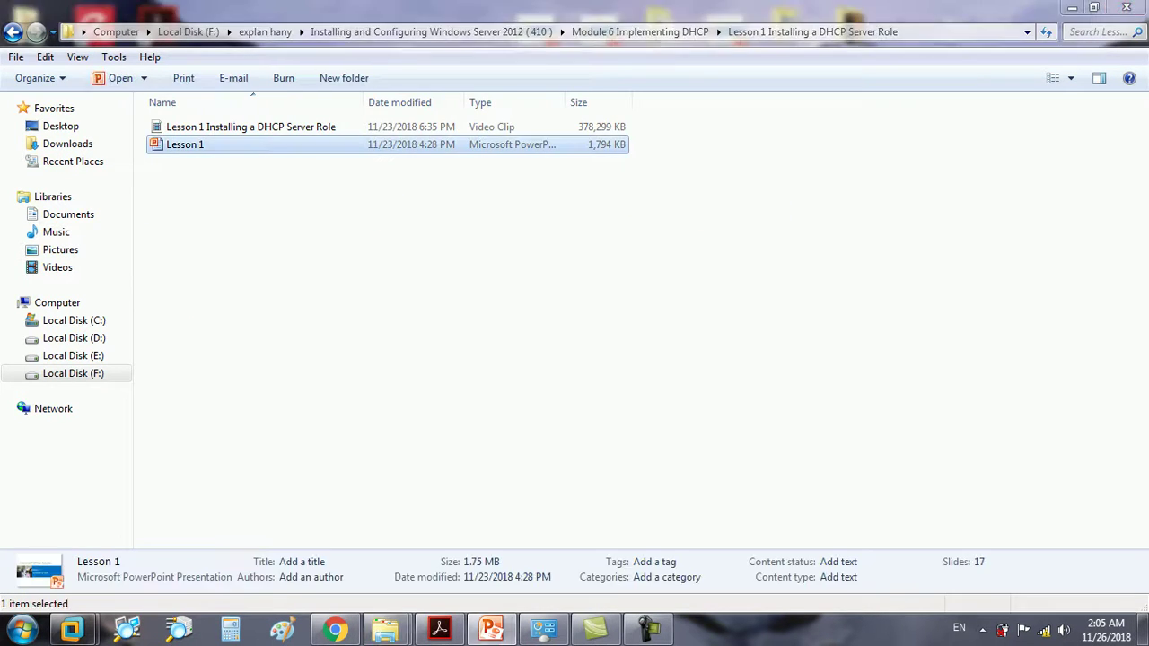
{"action": "key", "text": "Return"}
- Find the DHCP Server Authorization slide in the Lesson 1 presentation and examine it
{"action": "scroll", "coordinate": [637, 339], "scroll_direction": "down", "scroll_amount": 3}
{"action": "scroll", "coordinate": [637, 339], "scroll_direction": "down", "scroll_amount": 13}
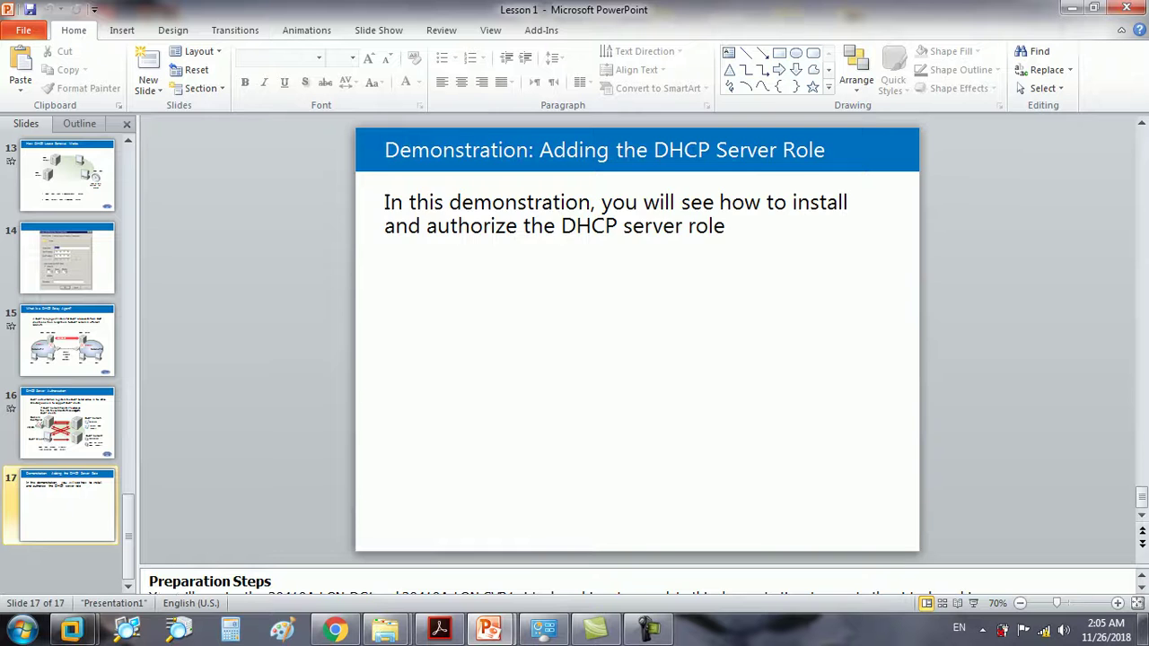
{"action": "scroll", "coordinate": [637, 339], "scroll_direction": "up", "scroll_amount": 2}
{"action": "scroll", "coordinate": [637, 339], "scroll_direction": "down", "scroll_amount": 1}
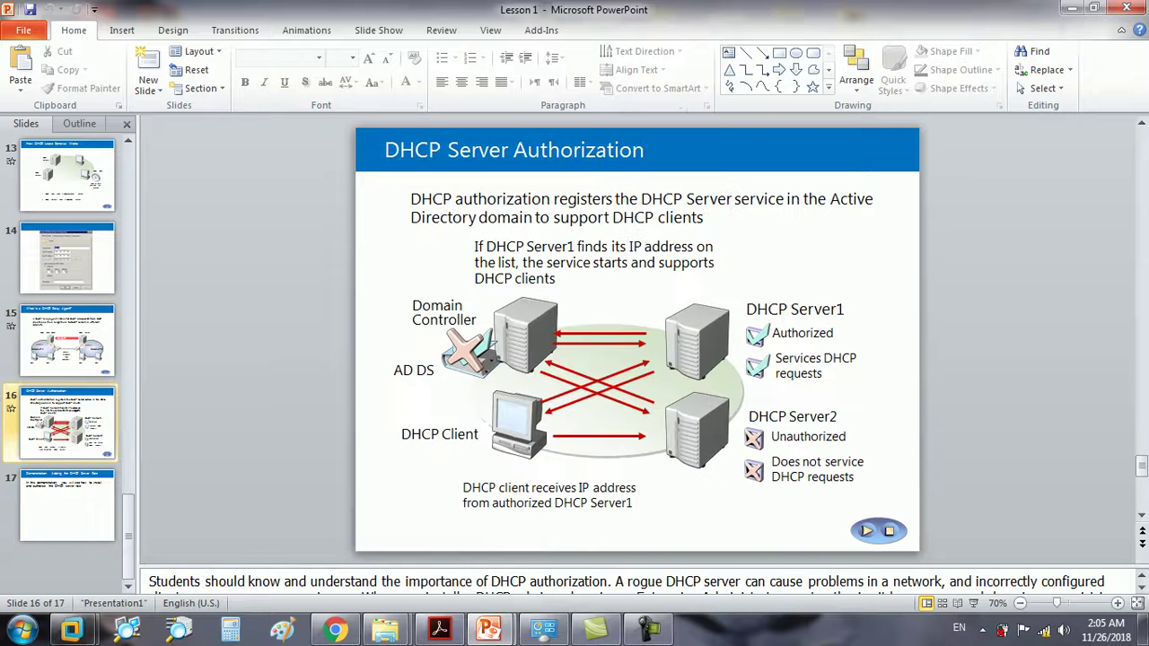
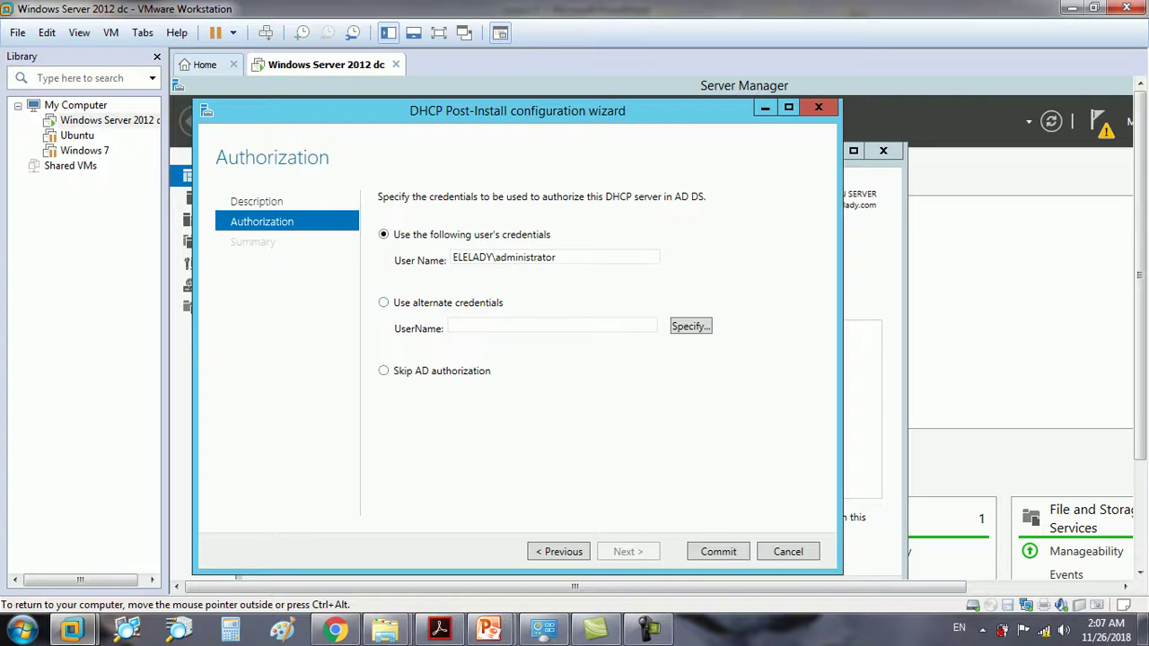
{"action": "left_click", "coordinate": [384, 303]}
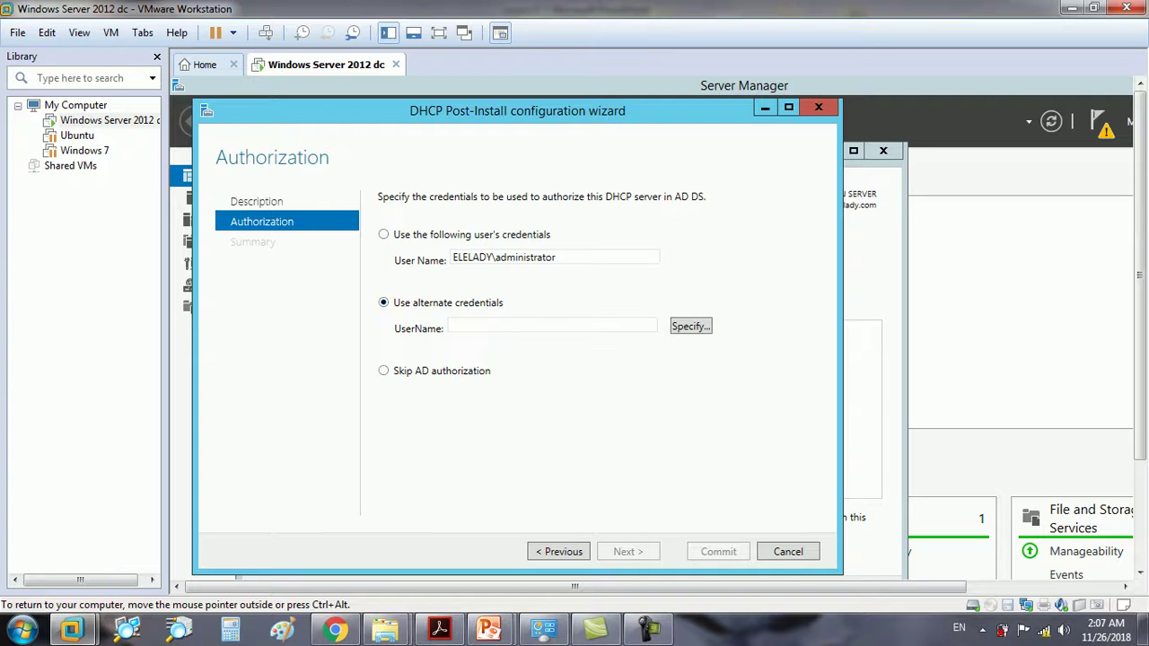
{"action": "left_click", "coordinate": [690, 326]}
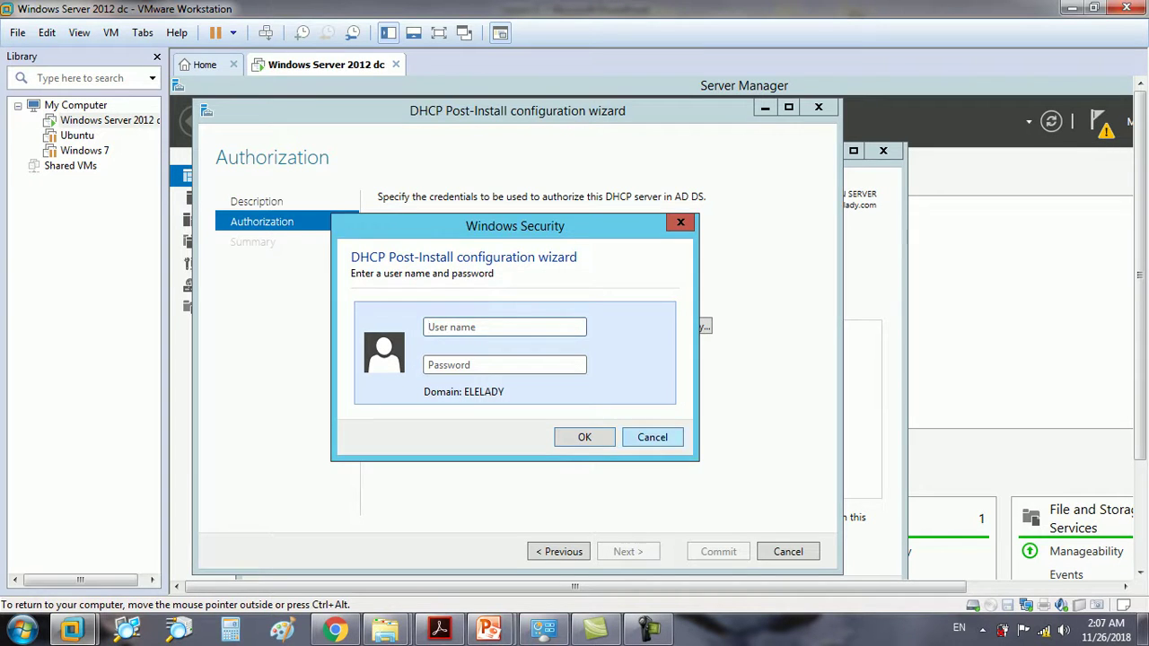
{"action": "key", "text": "Escape"}
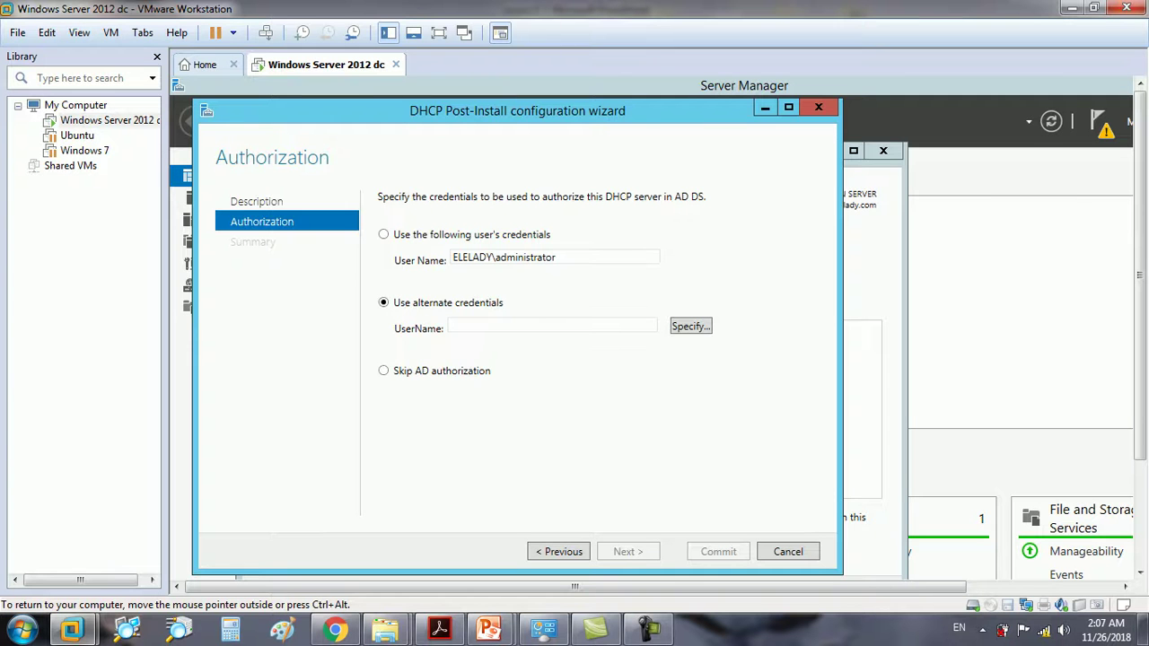
{"action": "left_click", "coordinate": [383, 235]}
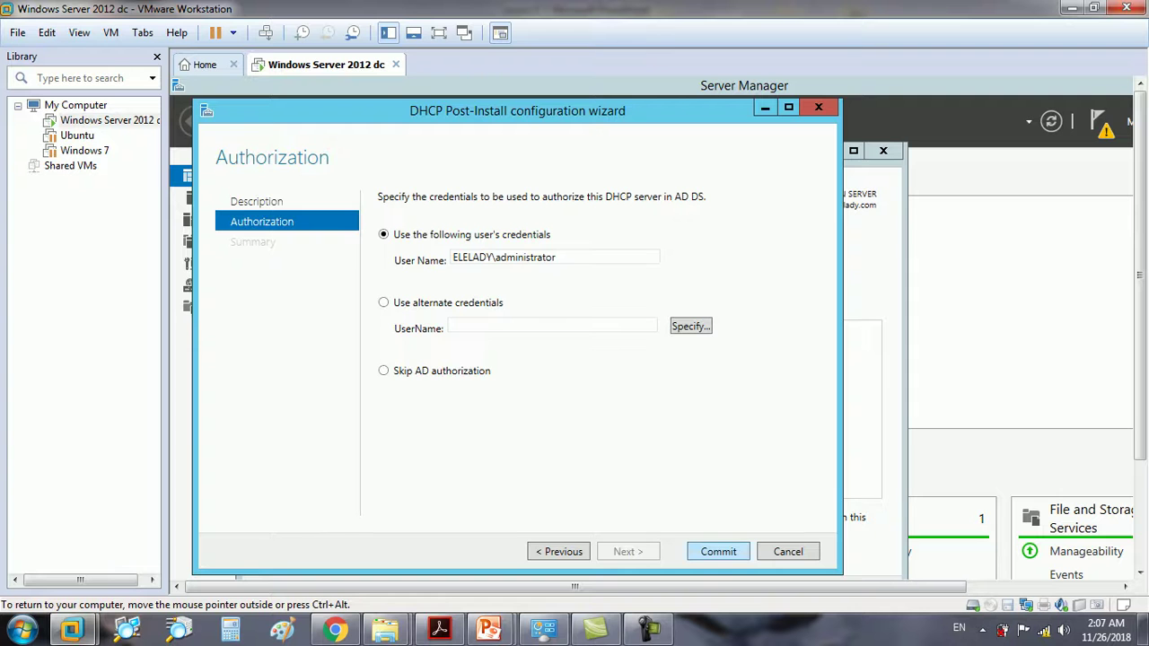
- Commit the DHCP post-install configuration with the ELELADY\administrator credentials and close both this wizard and the Add Roles and Features Wizard
{"action": "key", "text": "Return"}
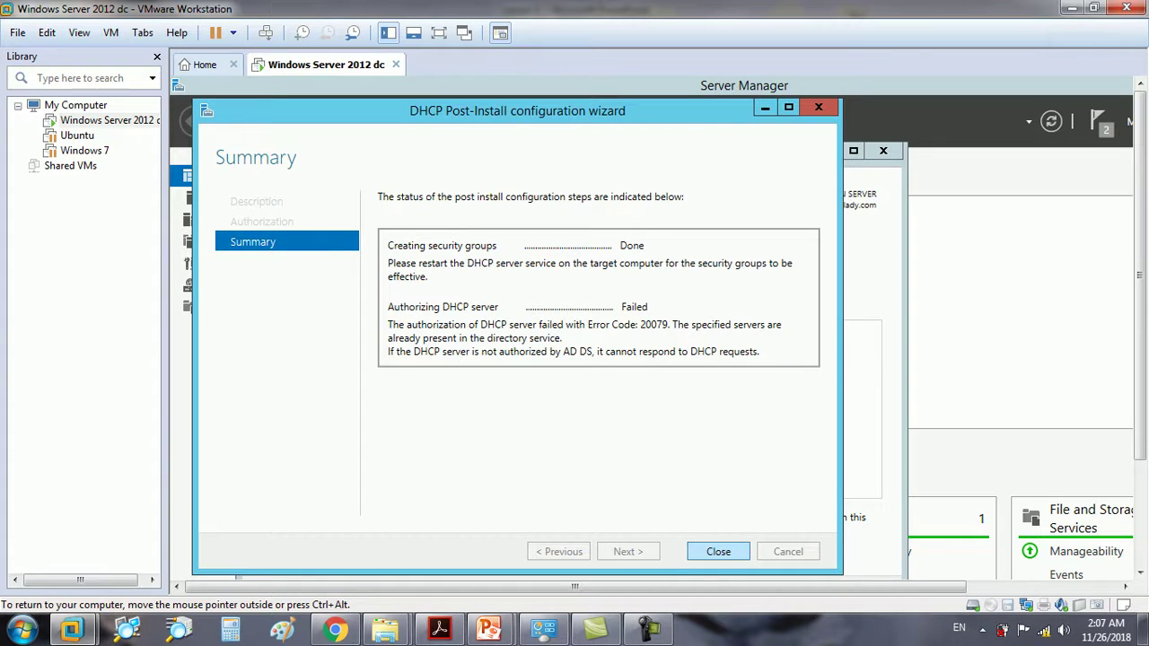
{"action": "key", "text": "Return"}
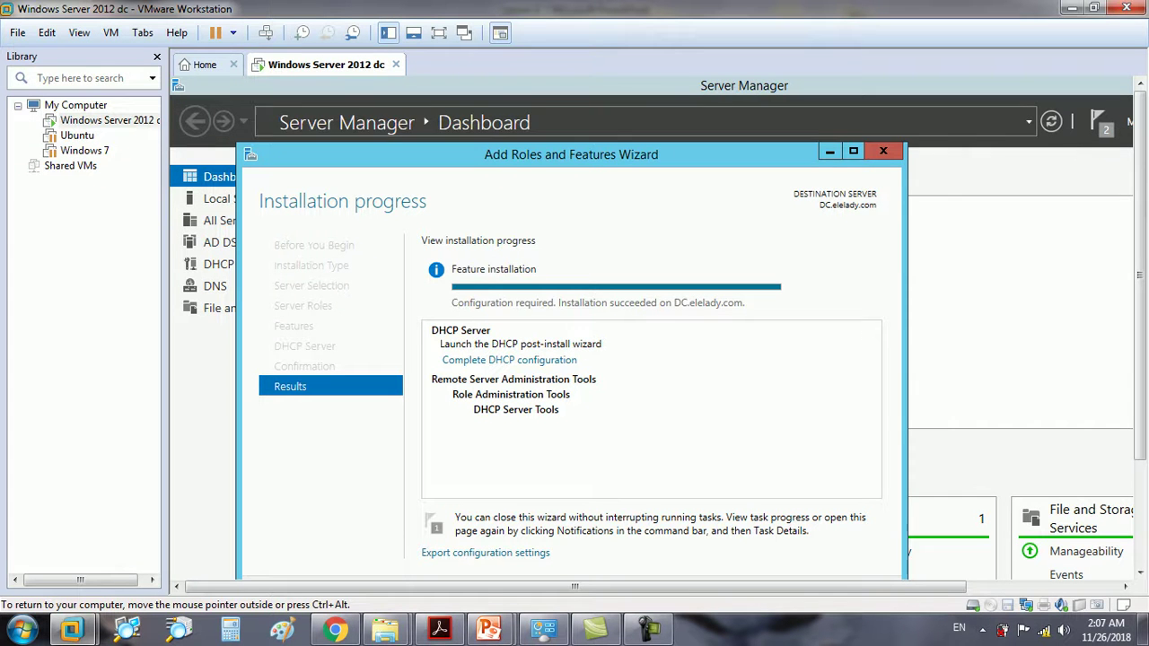
{"action": "left_click", "coordinate": [437, 33]}
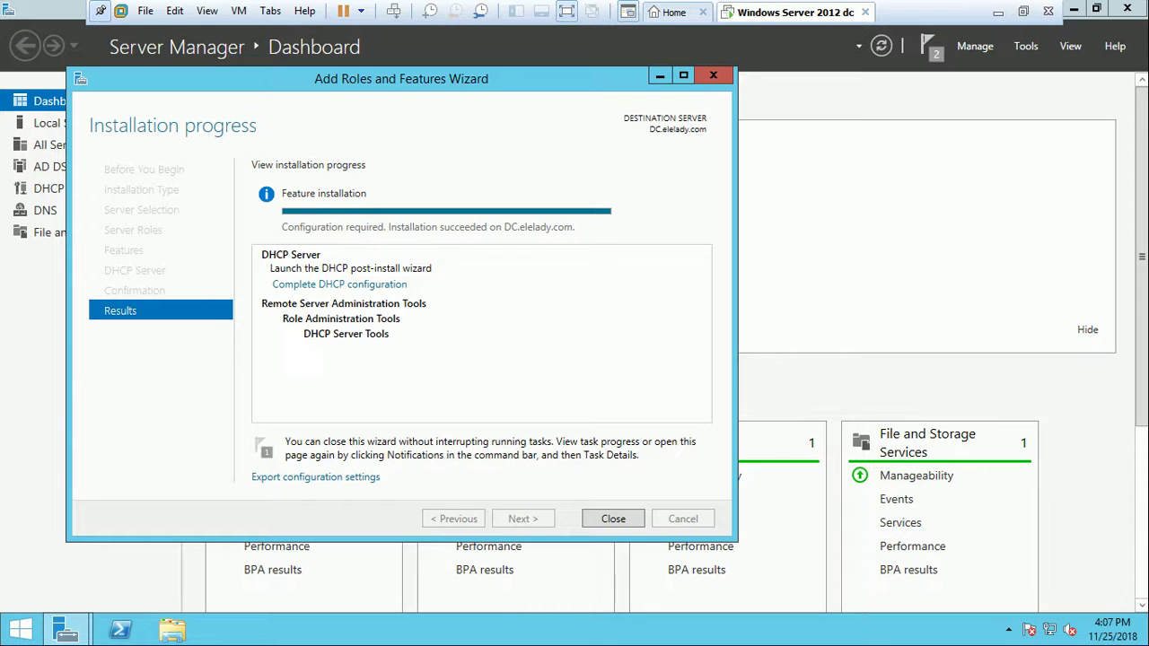
{"action": "key", "text": "Return"}
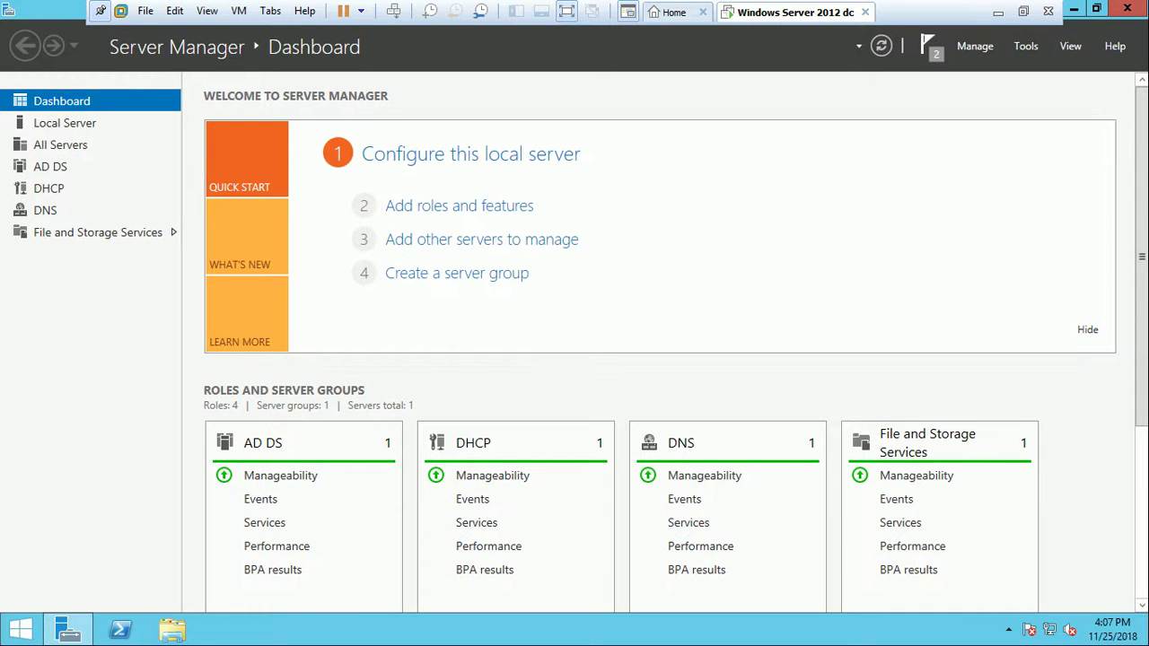
- Review the Server Manager notifications for the feature installation and post-deployment configuration, and return the virtual machine to windowed view
{"action": "left_click", "coordinate": [928, 46]}
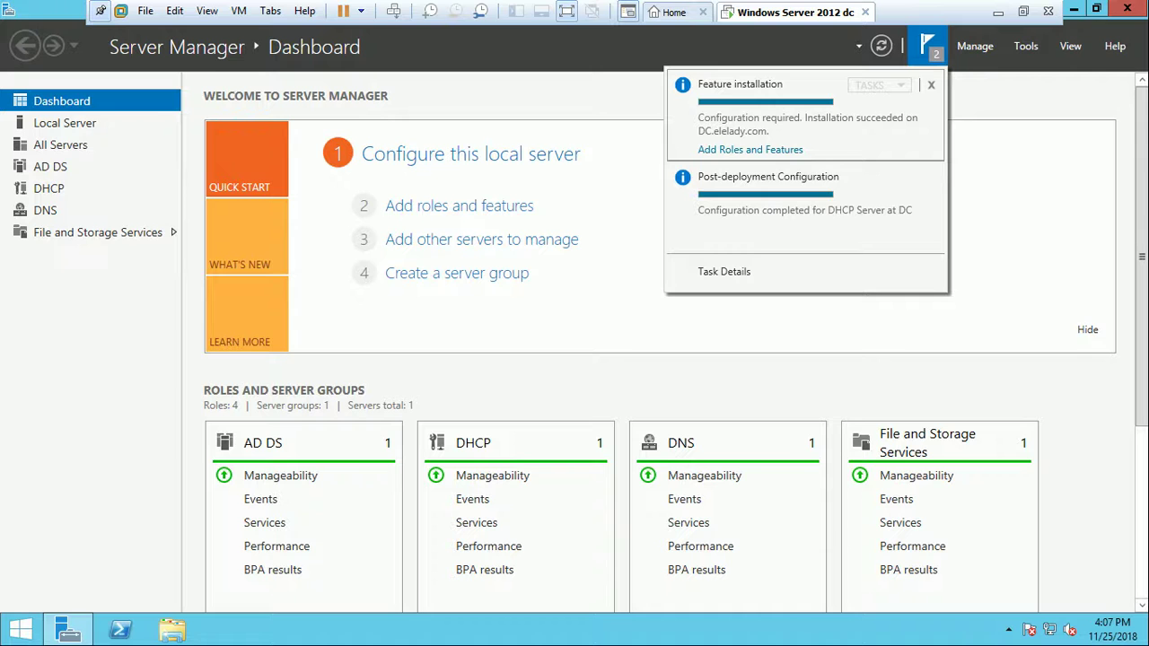
{"action": "key", "text": "Escape"}
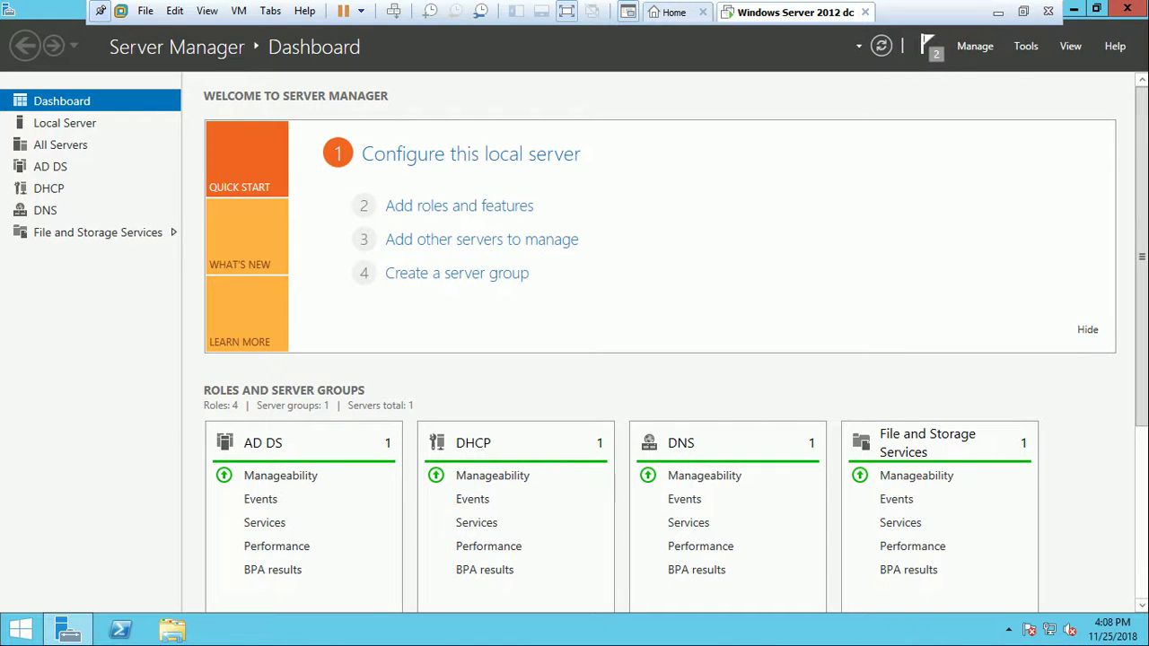
{"action": "key", "text": "Tab"}
{"action": "key", "text": "ctrl+alt+Return"}
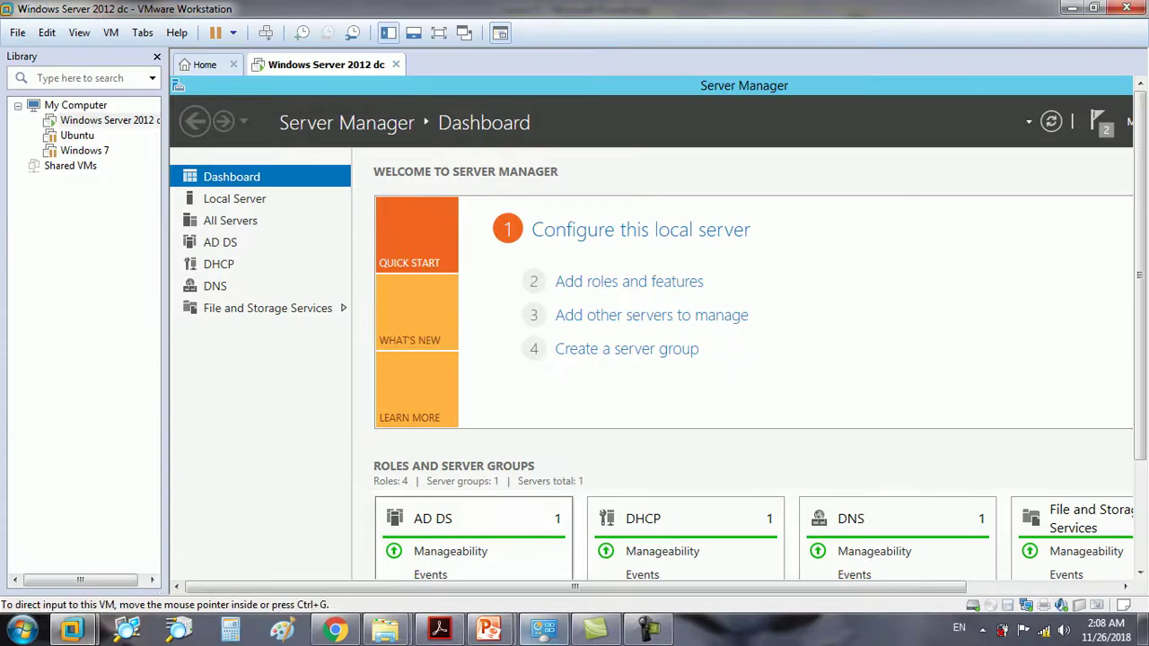
- Switch to the Lesson 2 PowerPoint presentation and examine its Configuring DHCP Scopes topics and the What Are DHCP Scopes? slide
{"action": "mouse_move", "coordinate": [487, 628]}
{"action": "left_click", "coordinate": [581, 538]}
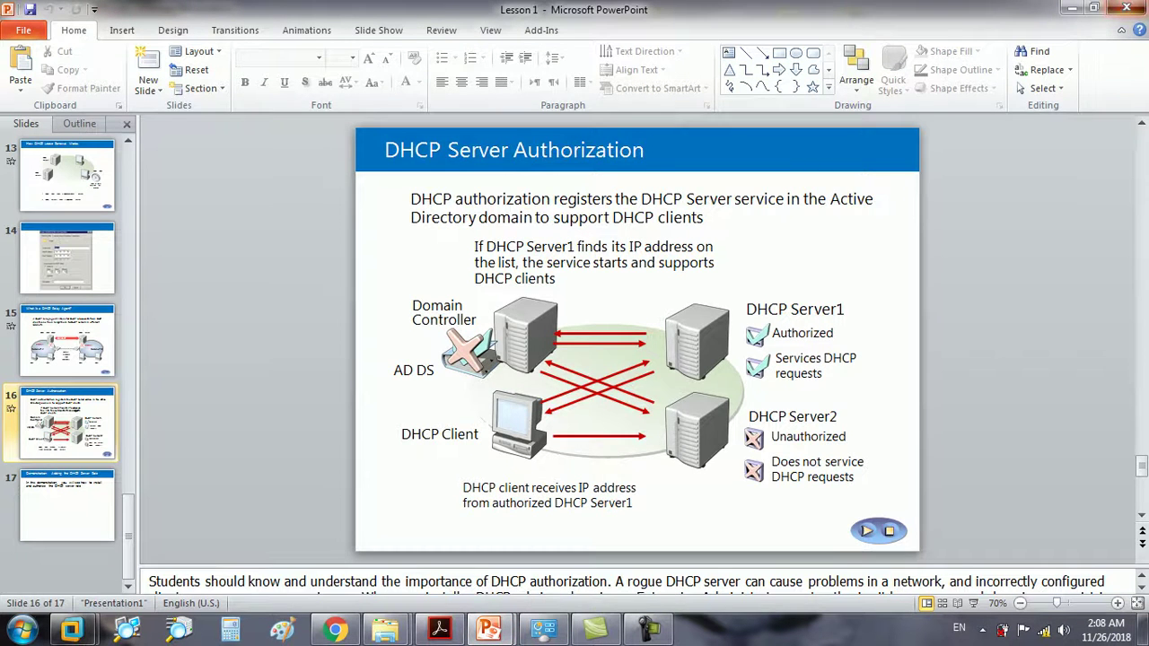
{"action": "key", "text": "alt+Tab"}
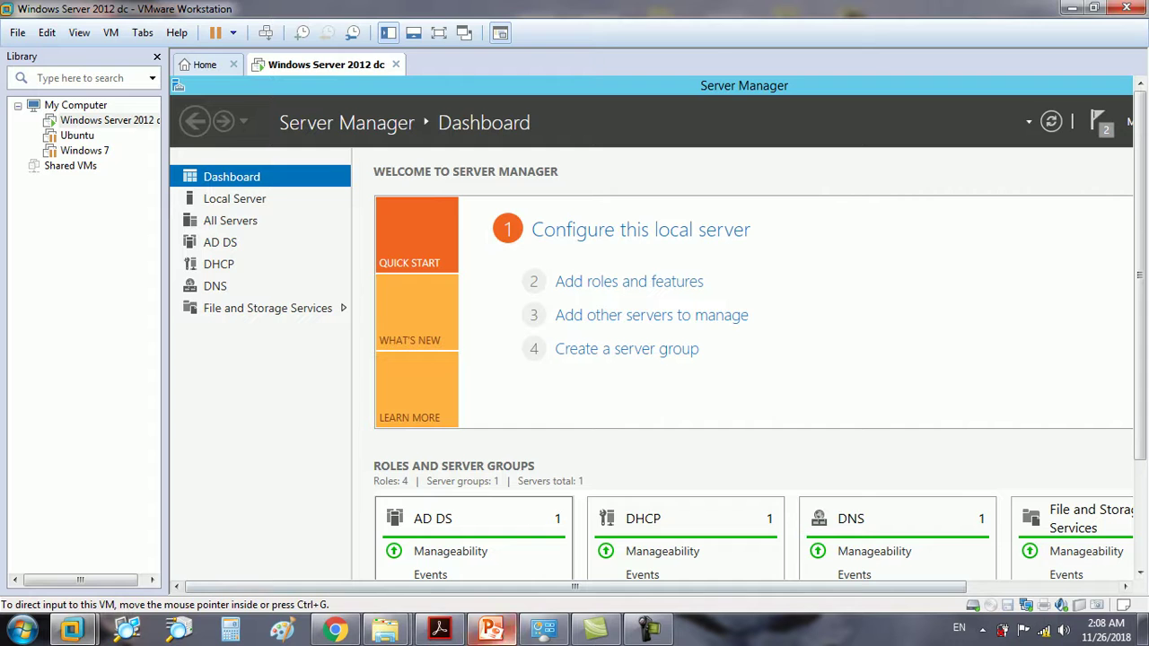
{"action": "key", "text": "alt+Tab"}
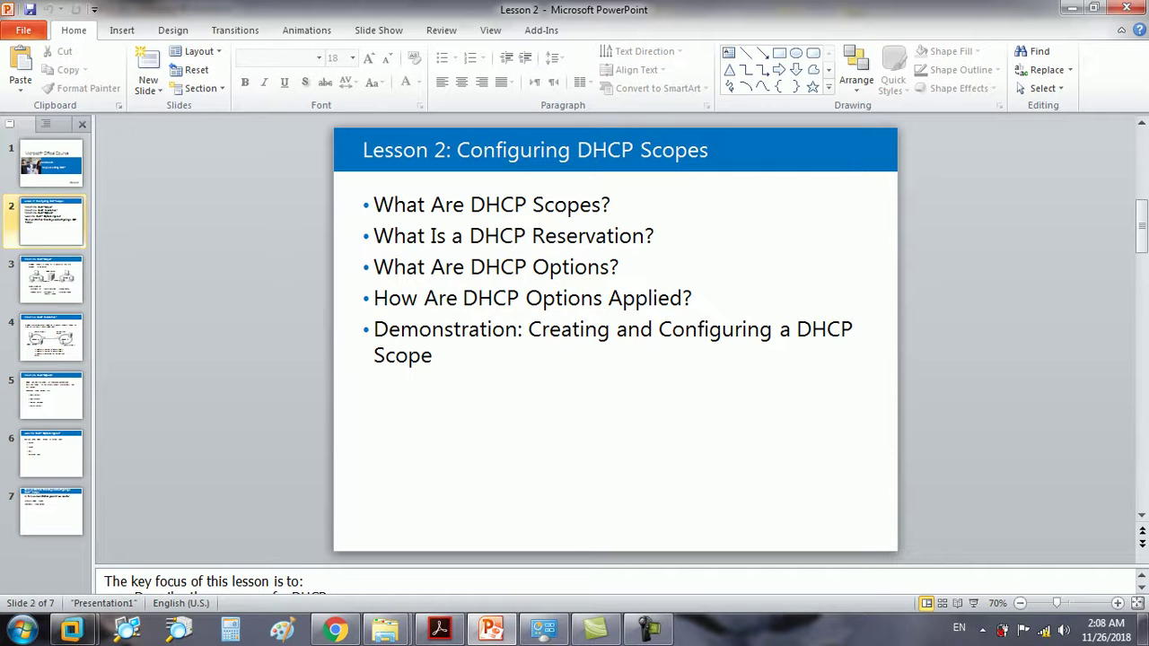
{"action": "left_click_drag", "start_coordinate": [470, 204], "coordinate": [600, 205]}
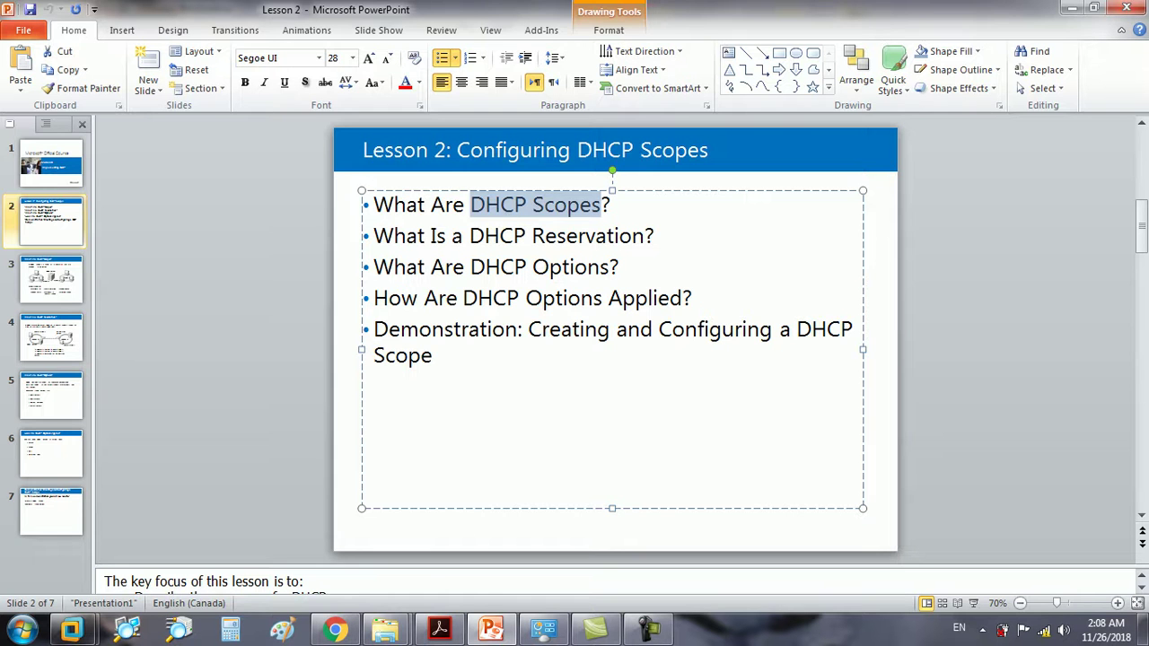
{"action": "left_click", "coordinate": [432, 355]}
{"action": "key", "text": "Escape"}
{"action": "key", "text": "Escape"}
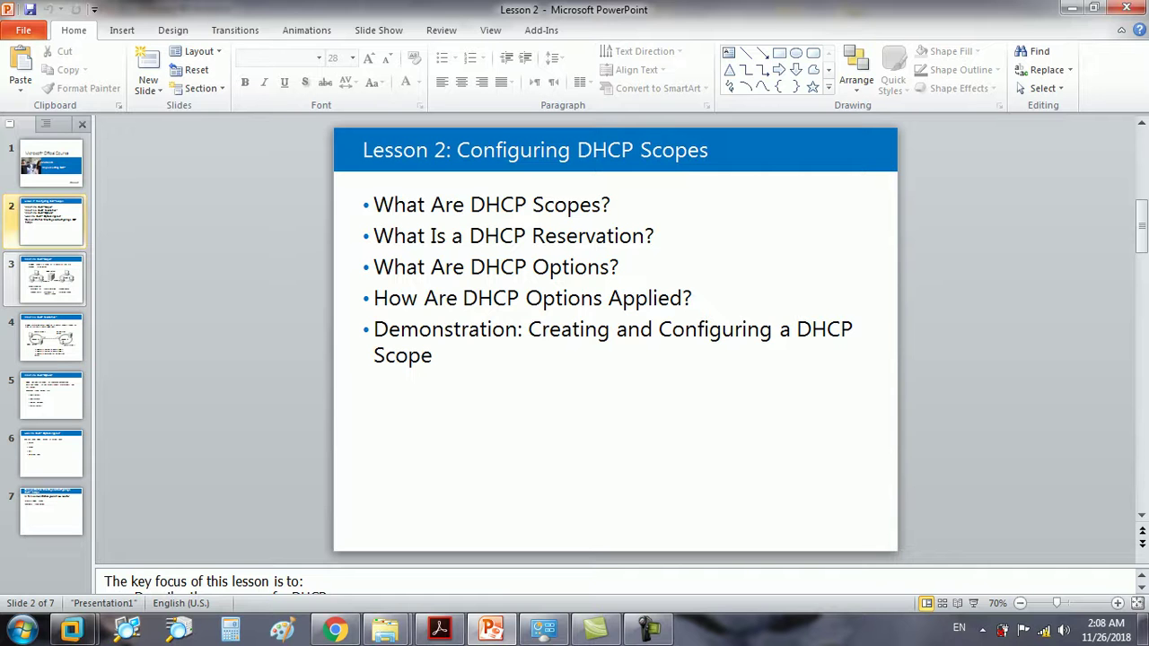
{"action": "left_click", "coordinate": [62, 287]}
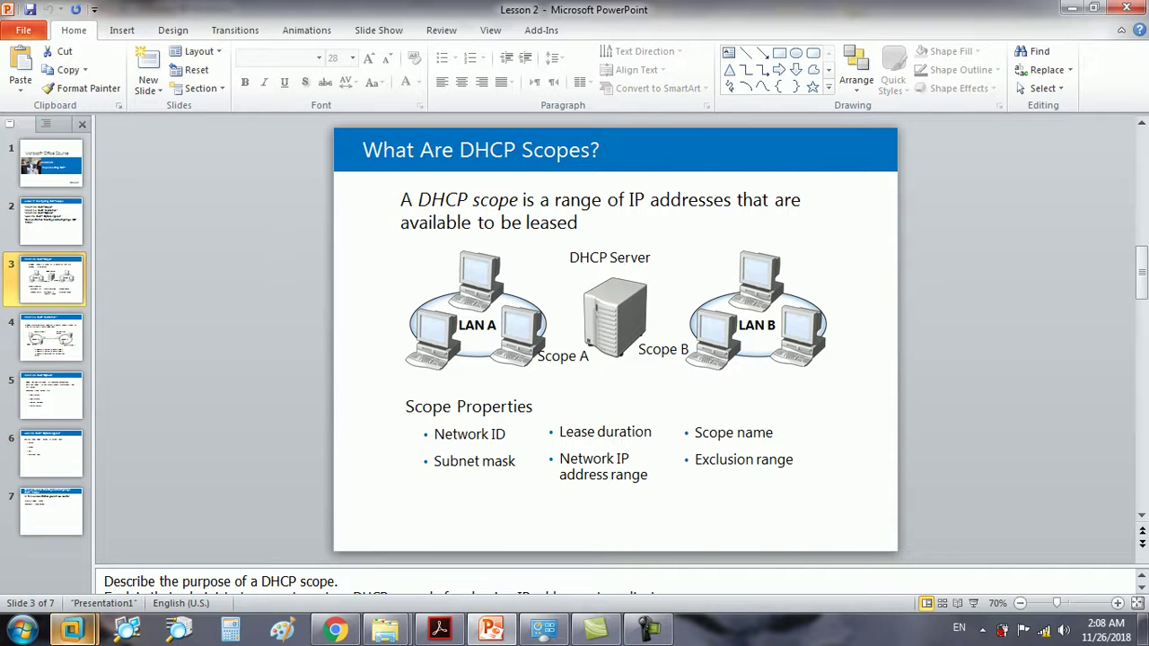
- Switch to the Windows Server 2012 dc virtual machine in VMware Workstation and show it full screen
{"action": "mouse_move", "coordinate": [72, 630]}
{"action": "left_click", "coordinate": [285, 536]}
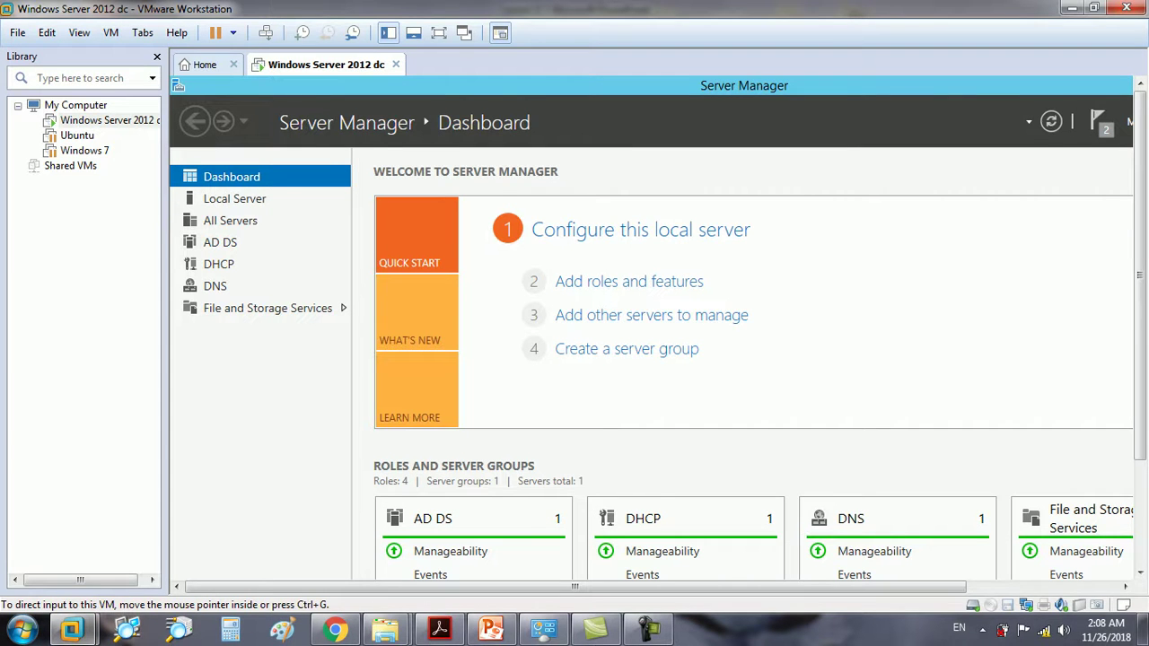
{"action": "left_click", "coordinate": [438, 32]}
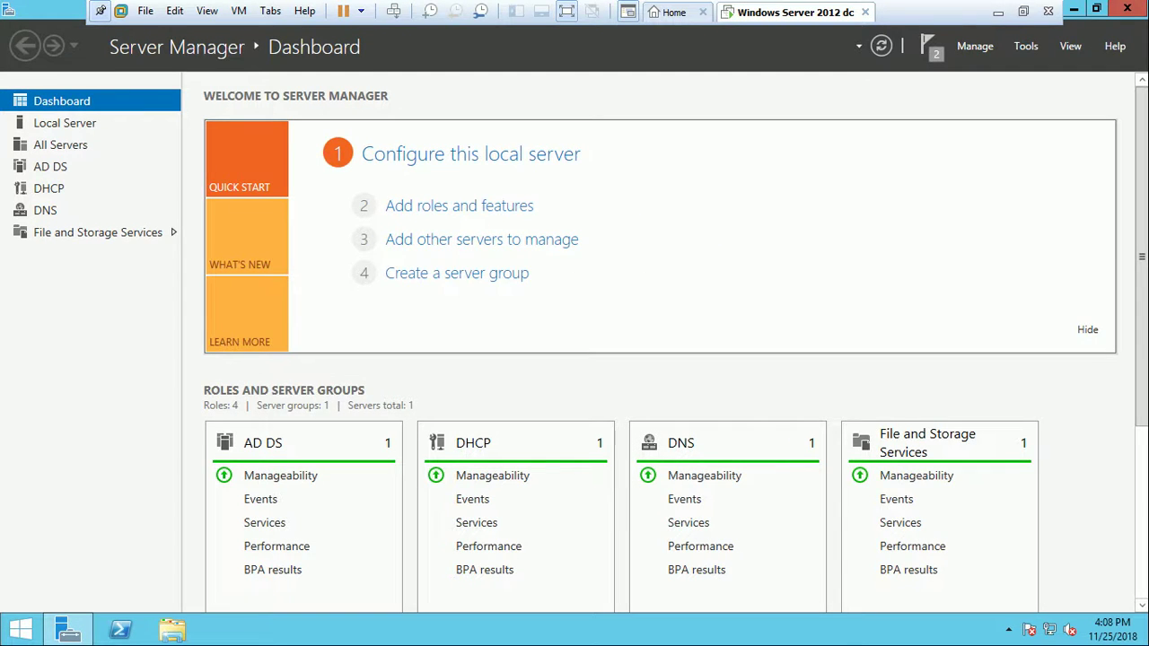
- Open the DHCP management console, enlarge its window and tree area, and expand dc.elelady.com with its IPv4 and IPv6 nodes
{"action": "left_click", "coordinate": [1026, 46]}
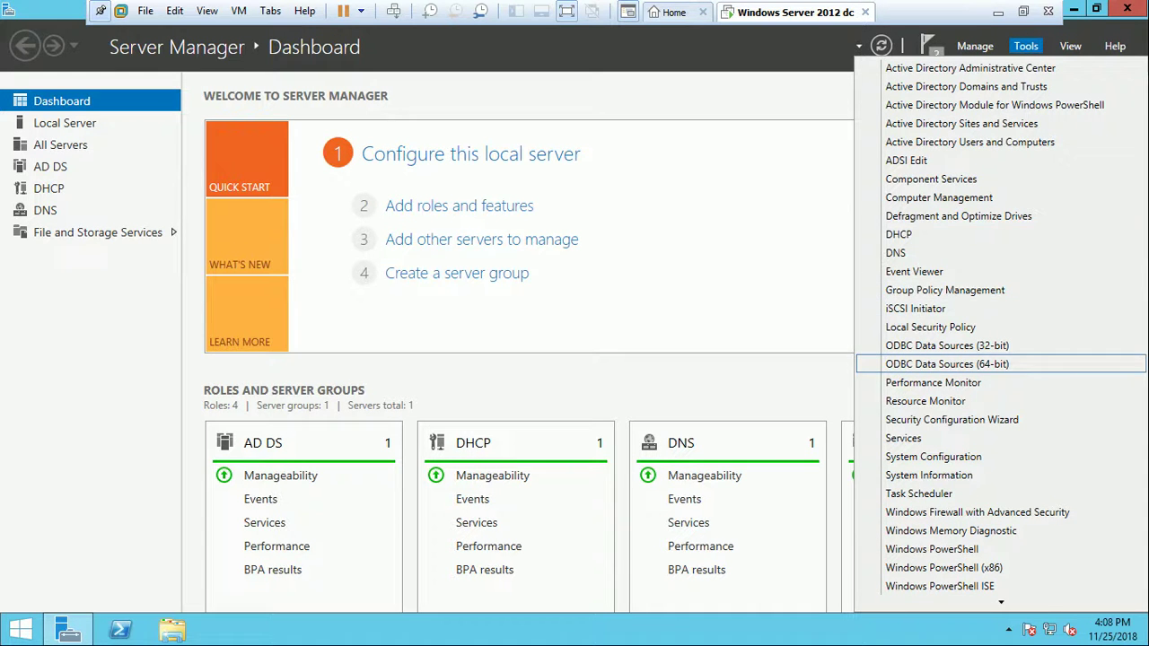
{"action": "left_click", "coordinate": [898, 234]}
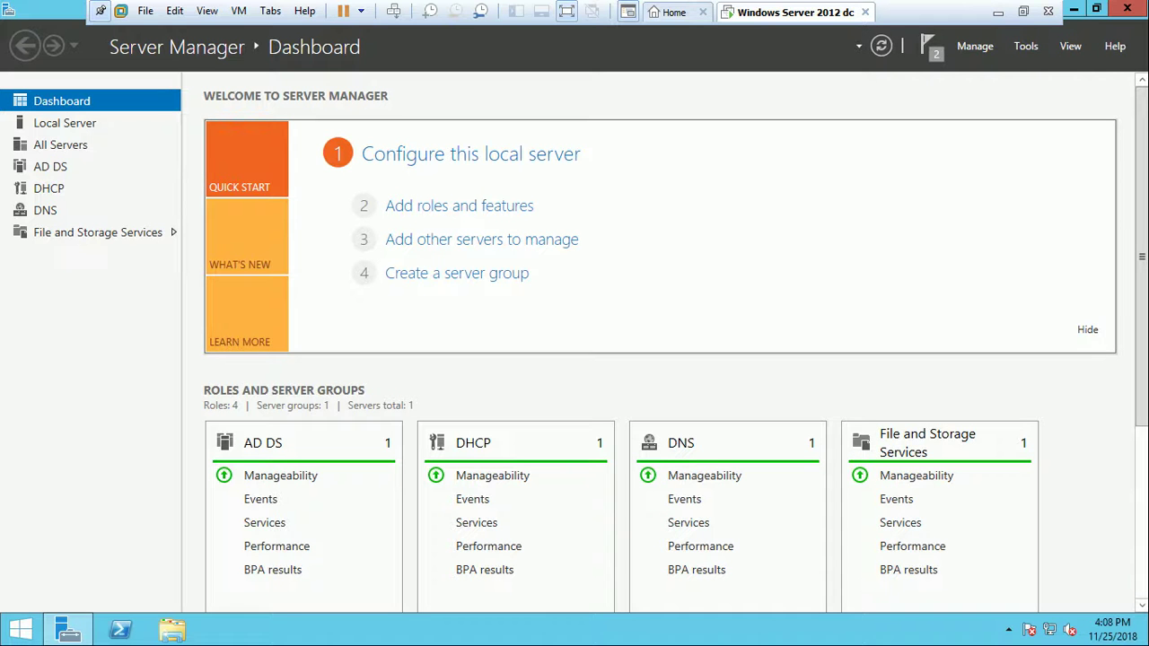
{"action": "left_click", "coordinate": [1026, 46]}
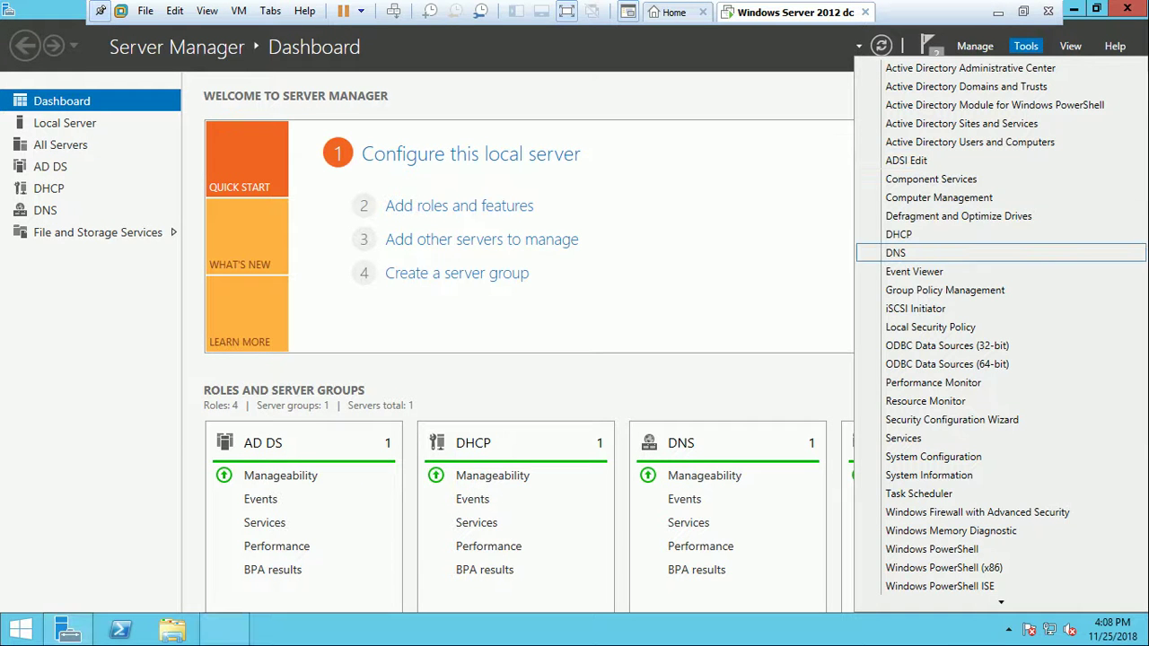
{"action": "left_click", "coordinate": [898, 235]}
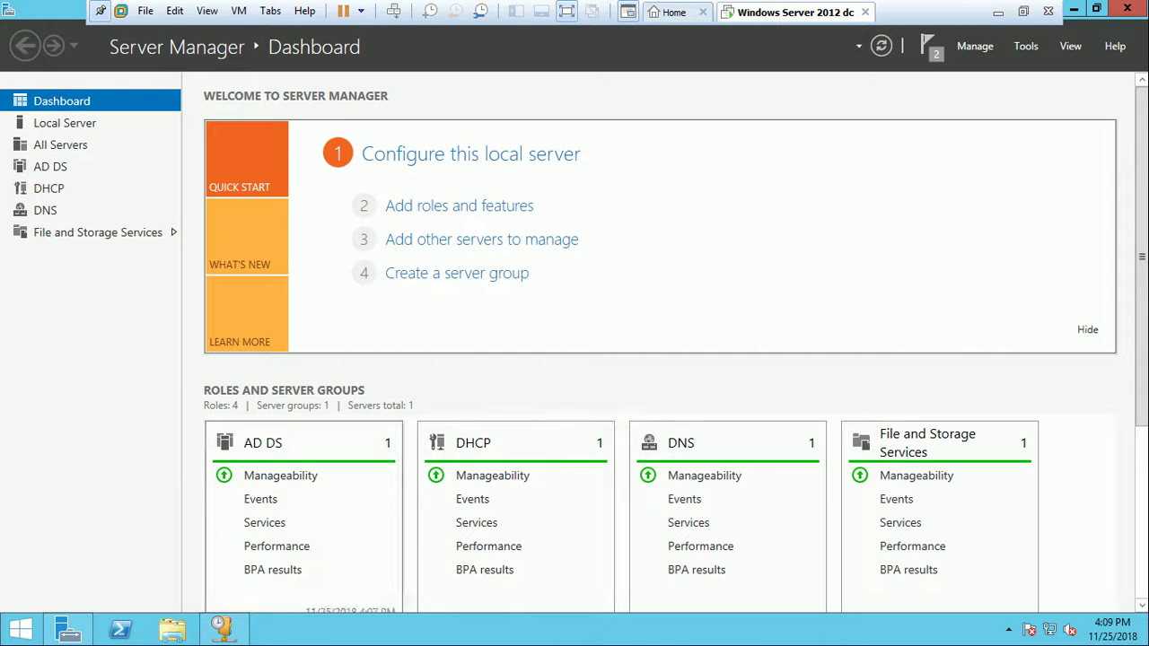
{"action": "left_click", "coordinate": [224, 629]}
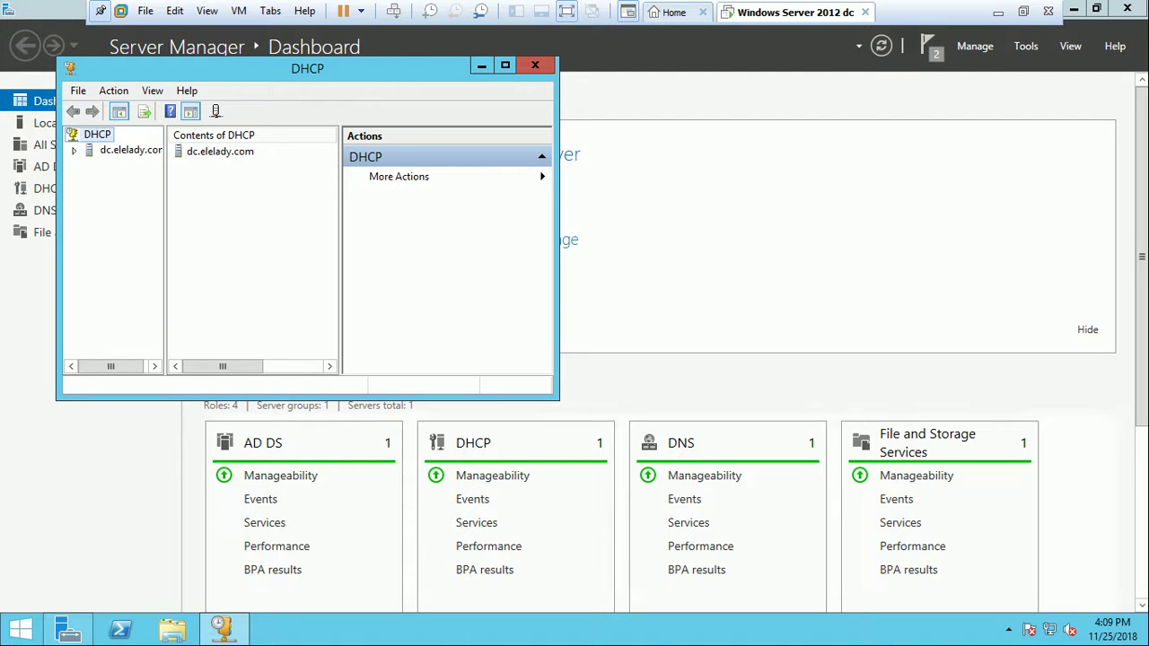
{"action": "left_click_drag", "start_coordinate": [556, 398], "coordinate": [860, 407]}
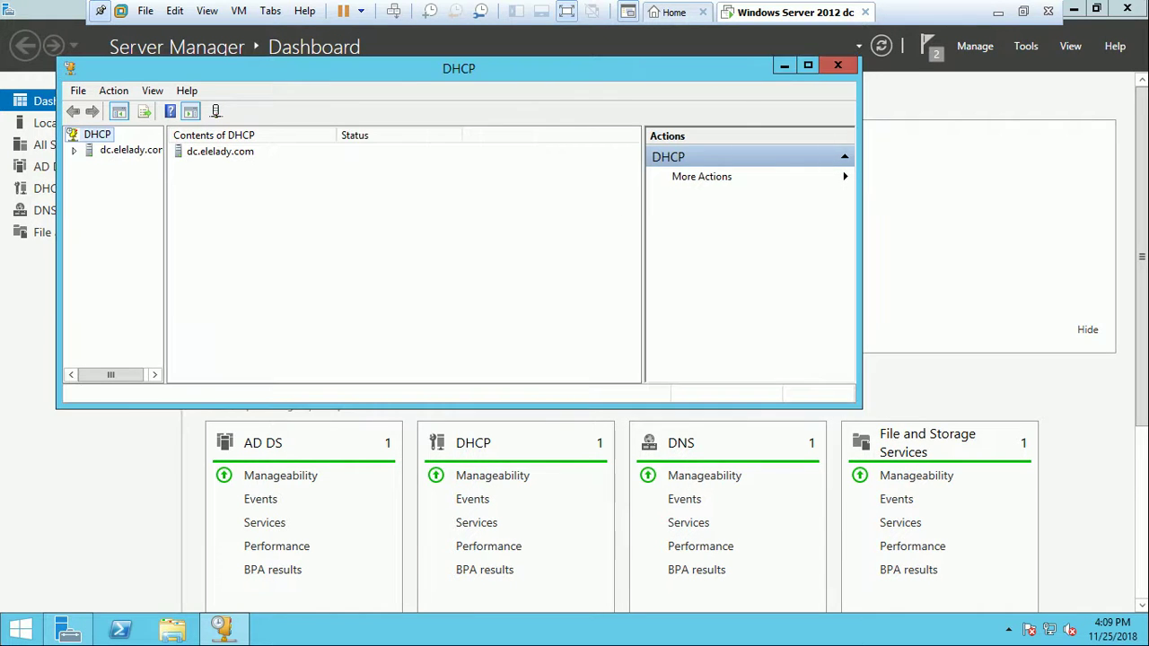
{"action": "left_click_drag", "start_coordinate": [165, 270], "coordinate": [228, 269]}
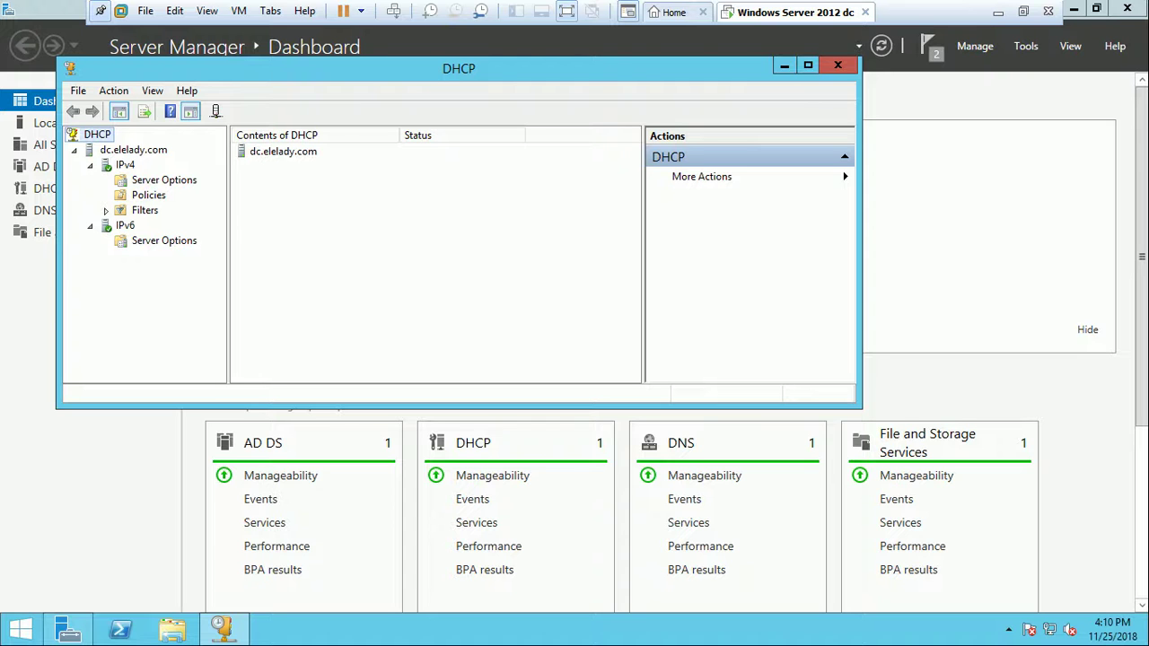
- Unauthorize the dc.elelady.com DHCP server, confirm the removal of its directory authorization, and refresh the server
{"action": "right_click", "coordinate": [116, 149]}
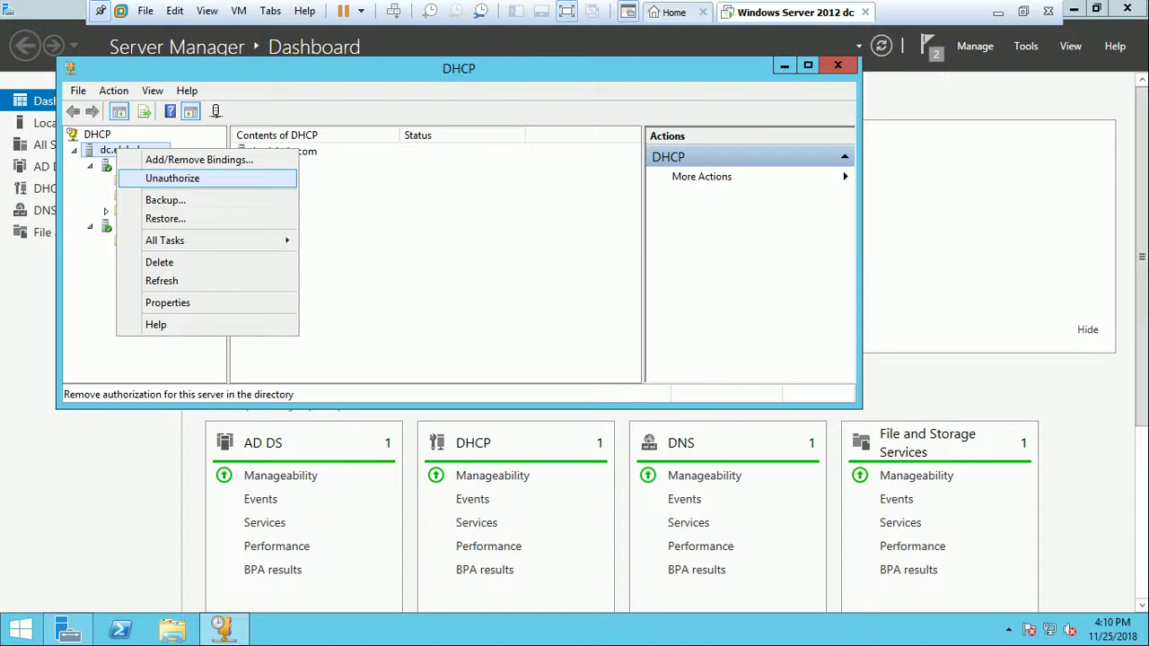
{"action": "key", "text": "Return"}
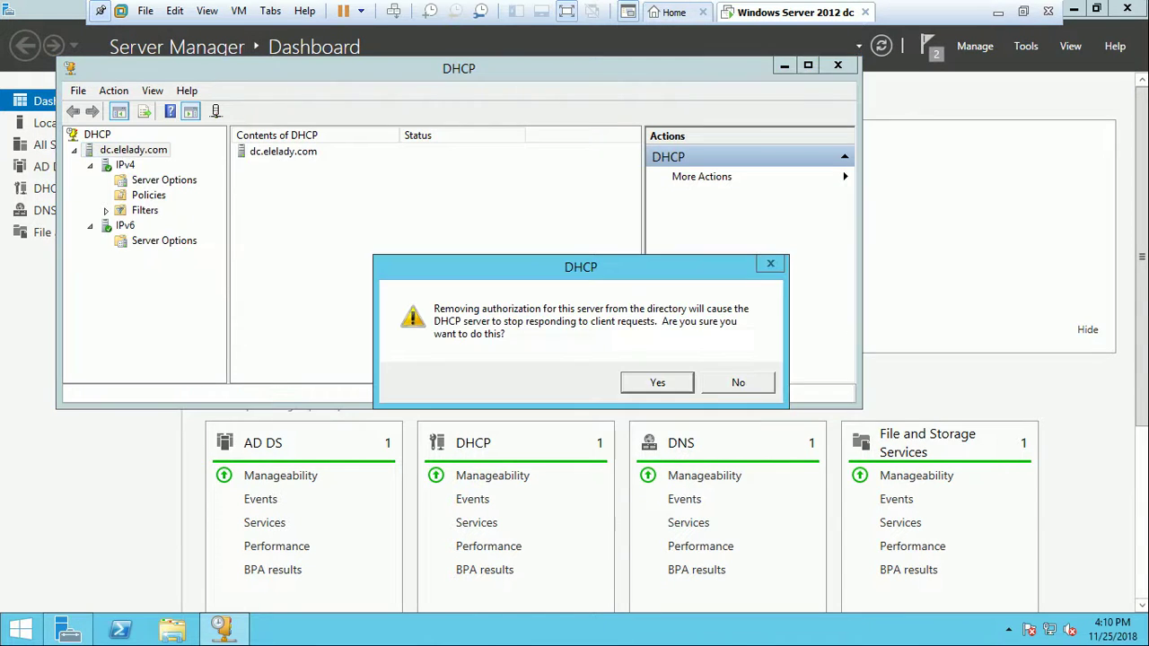
{"action": "key", "text": "Return"}
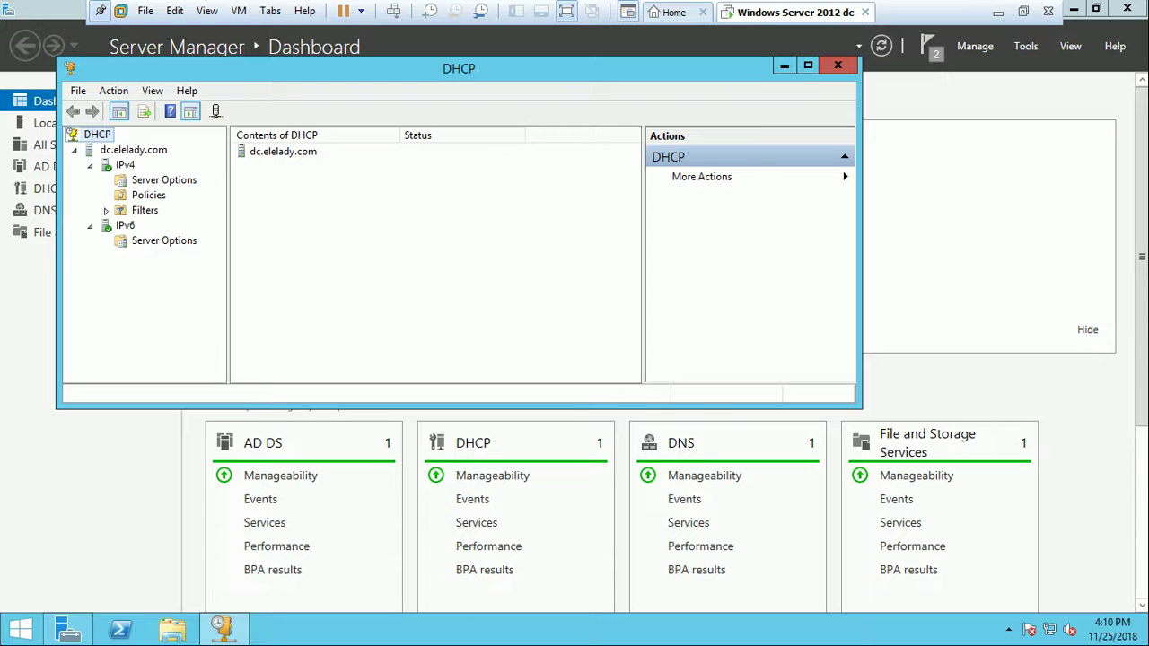
{"action": "right_click", "coordinate": [265, 213]}
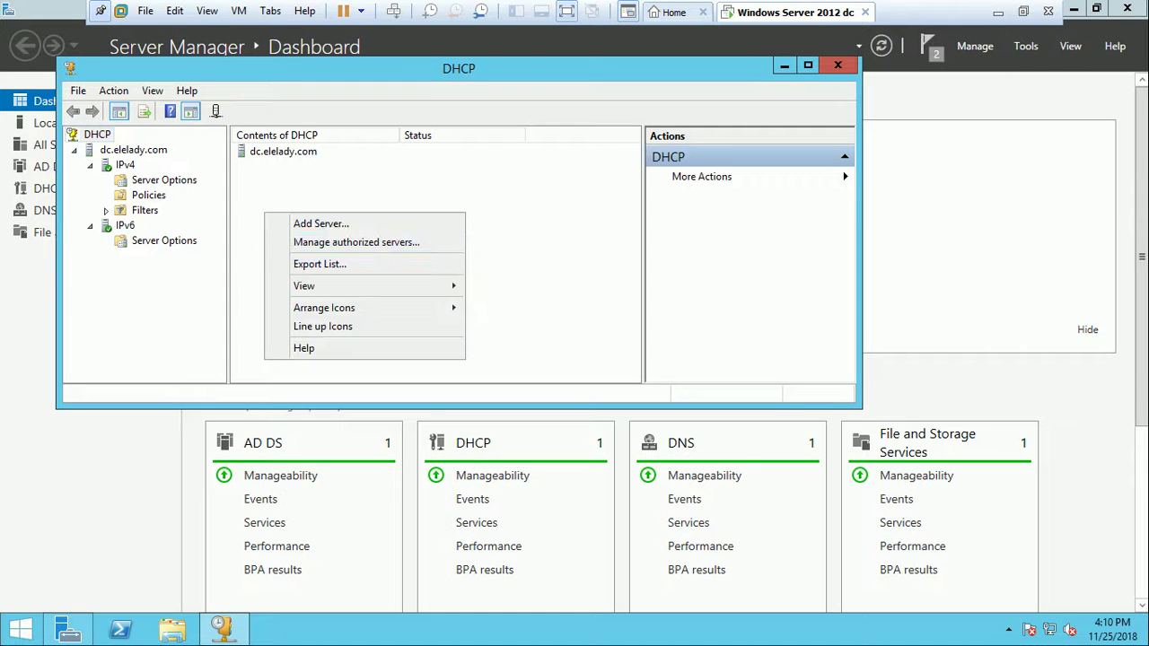
{"action": "right_click", "coordinate": [132, 149]}
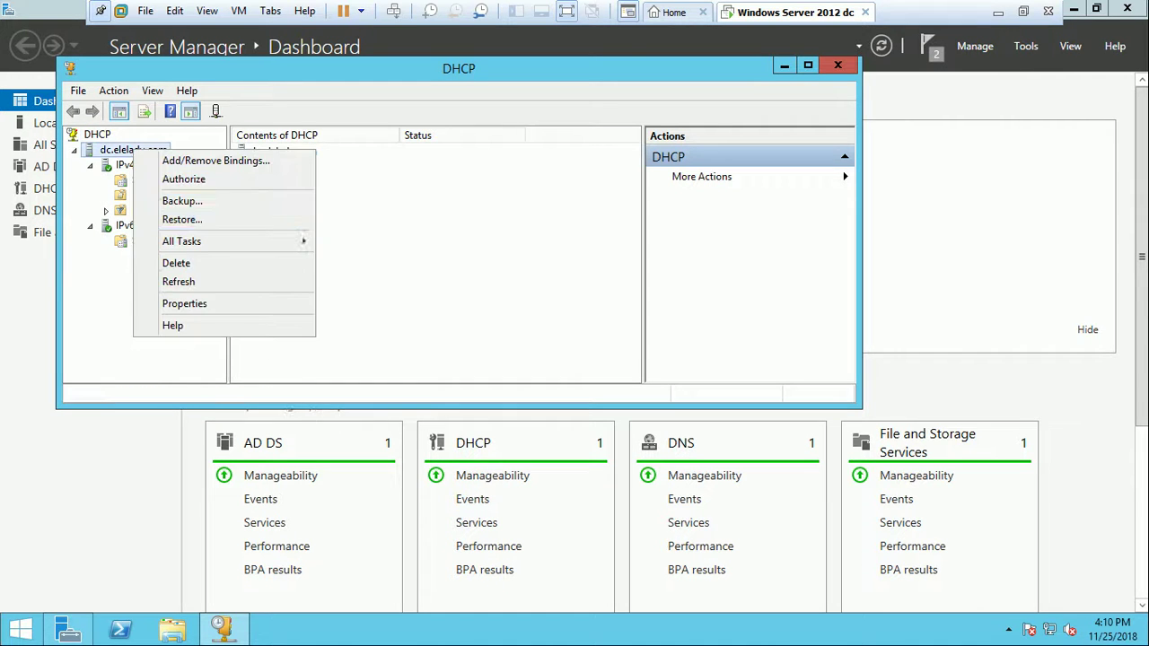
{"action": "key", "text": "Return"}
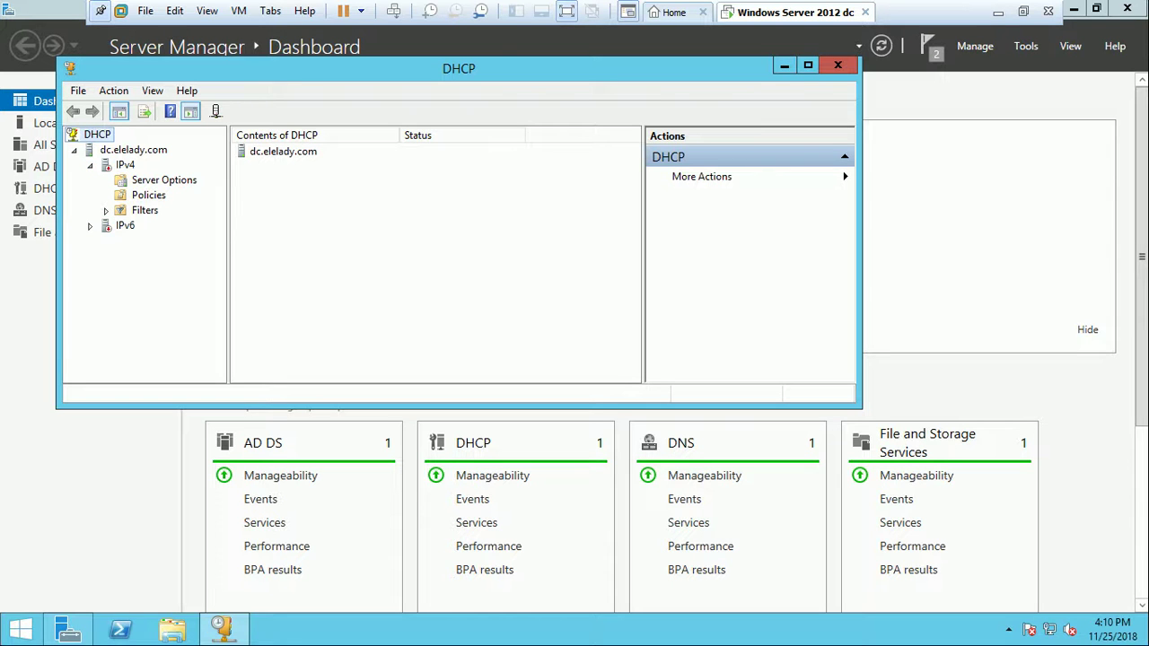
- Authorize the dc.elelady.com DHCP server in the directory again and refresh the server
{"action": "key", "text": "Down"}
{"action": "key", "text": "shift+F10"}
{"action": "key", "text": "Down"}
{"action": "key", "text": "Down"}
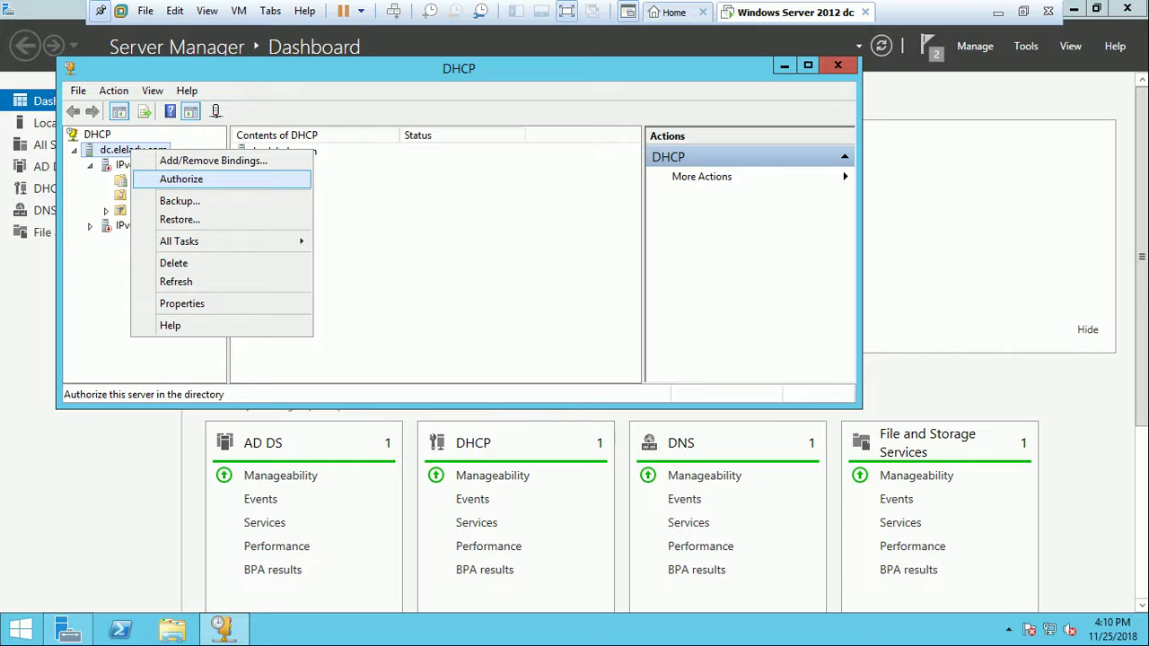
{"action": "key", "text": "Return"}
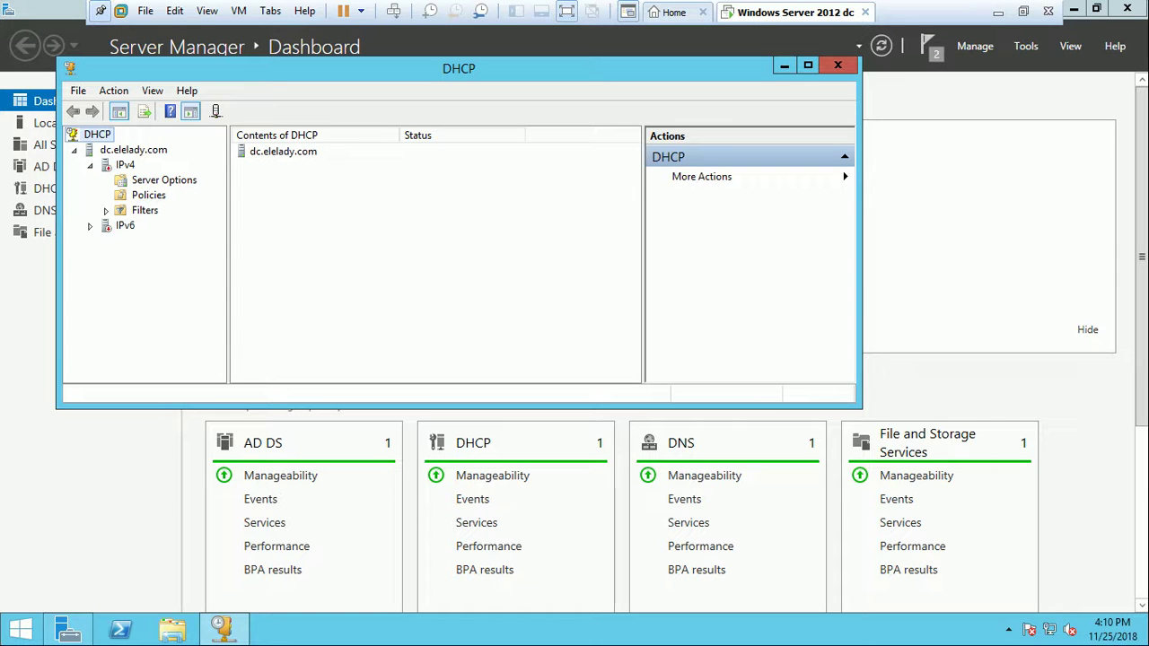
{"action": "key", "text": "Down"}
{"action": "key", "text": "shift+F10"}
{"action": "key", "text": "Down"}
{"action": "key", "text": "Down"}
{"action": "key", "text": "Down"}
{"action": "key", "text": "Down"}
{"action": "key", "text": "Down"}
{"action": "key", "text": "Down"}
{"action": "key", "text": "Down"}
{"action": "key", "text": "Return"}
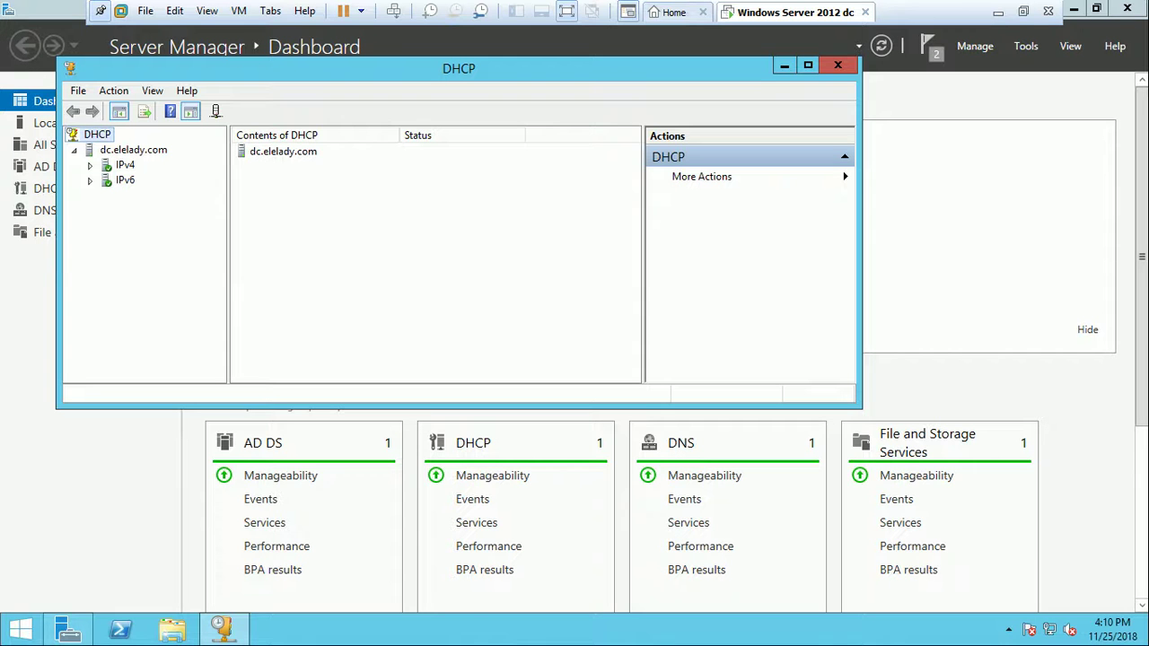
{"action": "key", "text": "Down"}
{"action": "key", "text": "shift+F10"}
{"action": "key", "text": "Down"}
{"action": "key", "text": "Down"}
{"action": "key", "text": "Down"}
{"action": "key", "text": "Down"}
{"action": "key", "text": "Down"}
{"action": "key", "text": "Down"}
{"action": "key", "text": "Down"}
{"action": "key", "text": "Down"}
{"action": "key", "text": "Up"}
{"action": "key", "text": "Up"}
{"action": "key", "text": "Escape"}
- Start a new scope under the server's IPv4 node, name it factory, and continue to the address range settings
{"action": "left_click", "coordinate": [89, 165]}
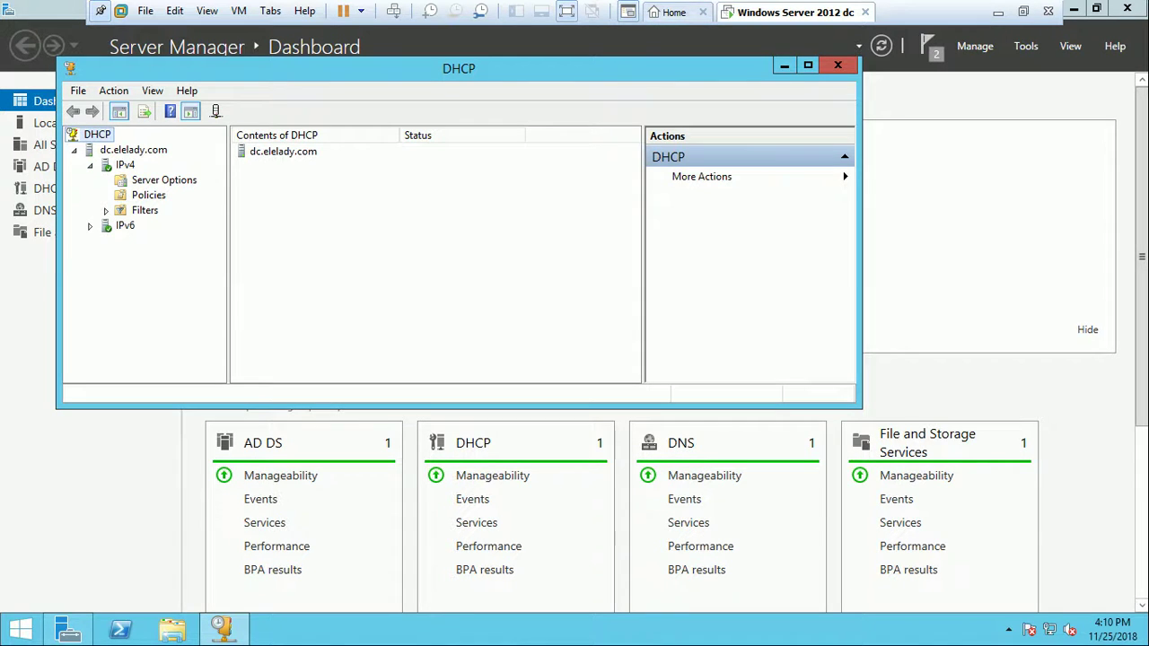
{"action": "right_click", "coordinate": [123, 165]}
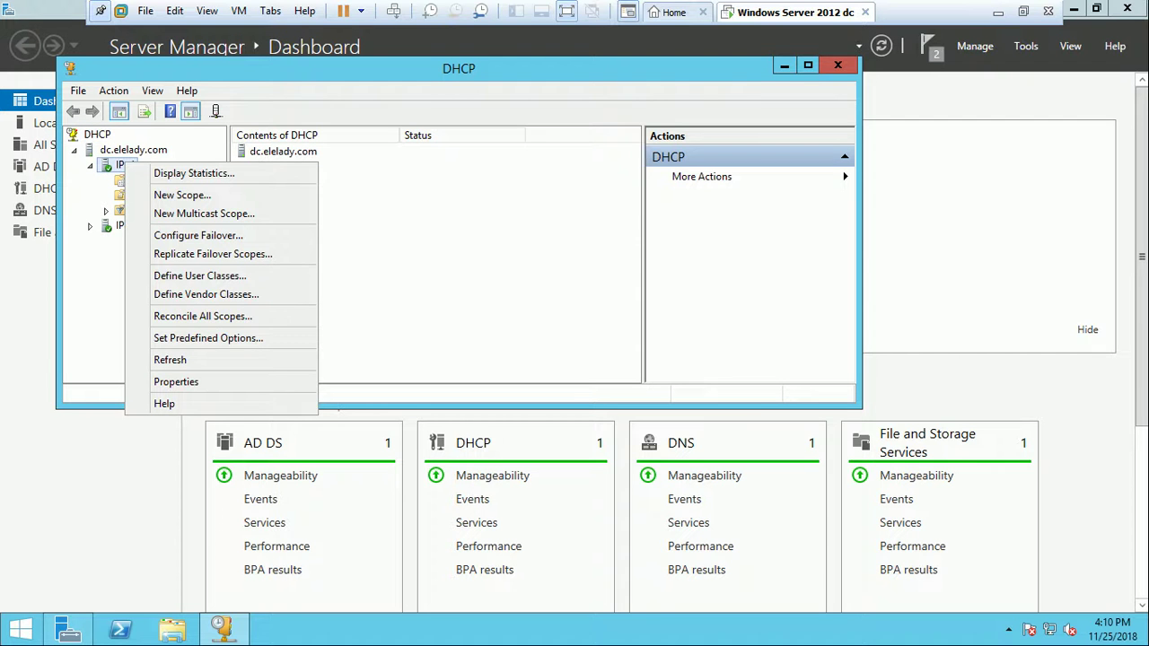
{"action": "key", "text": "Escape"}
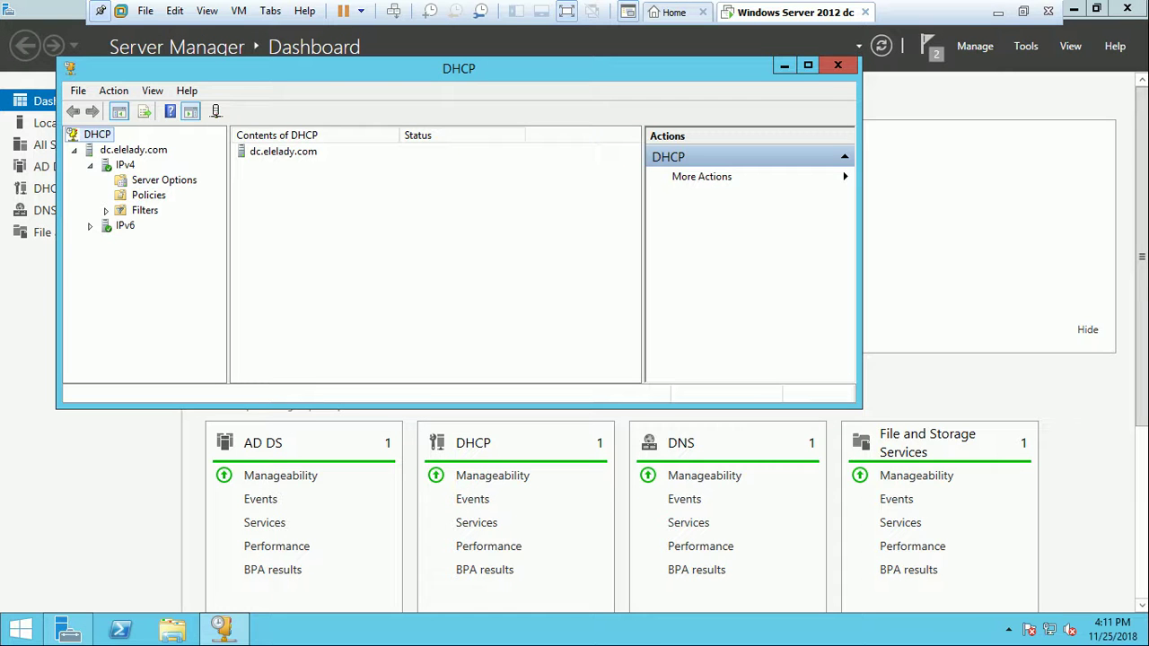
{"action": "right_click", "coordinate": [122, 165]}
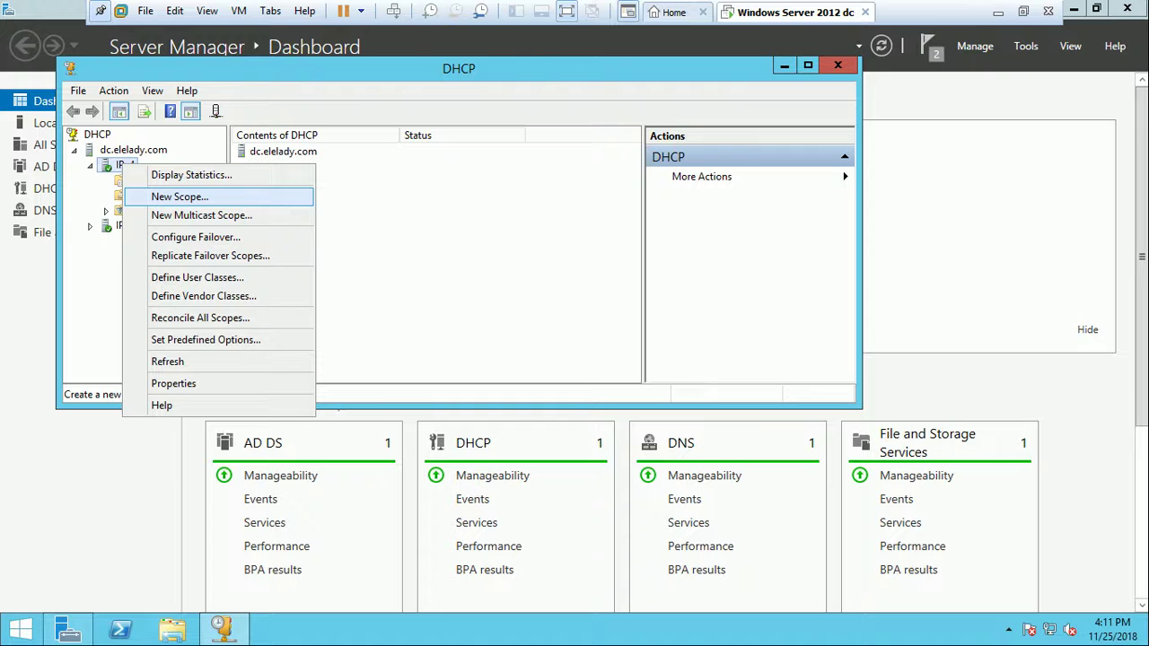
{"action": "key", "text": "Return"}
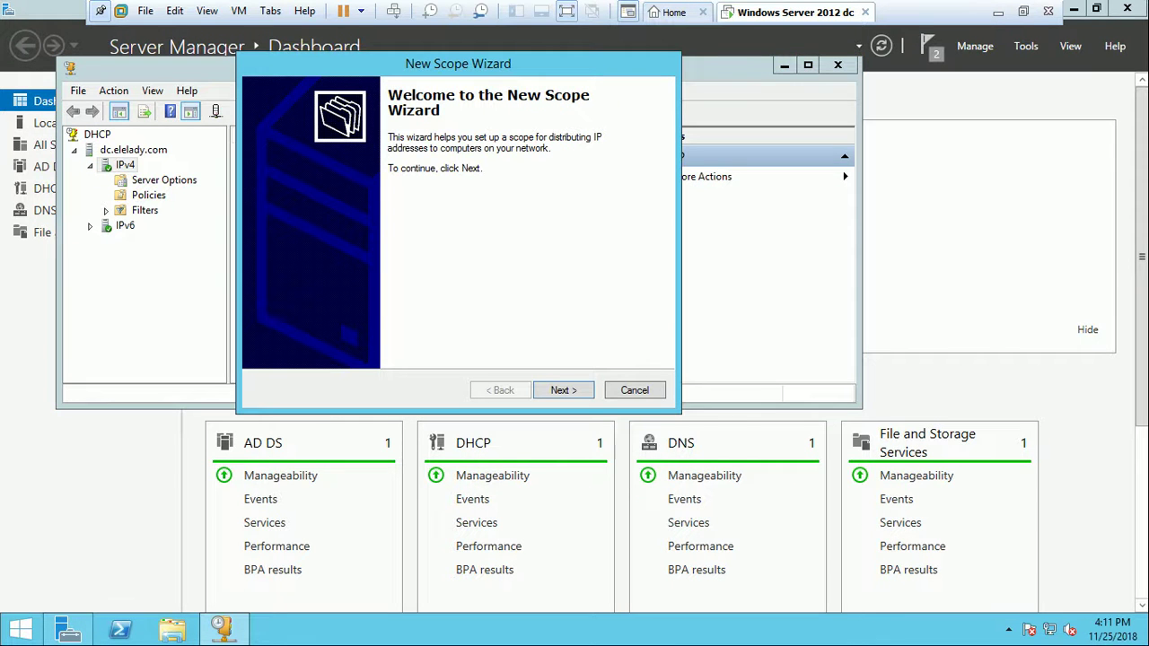
{"action": "key", "text": "Return"}
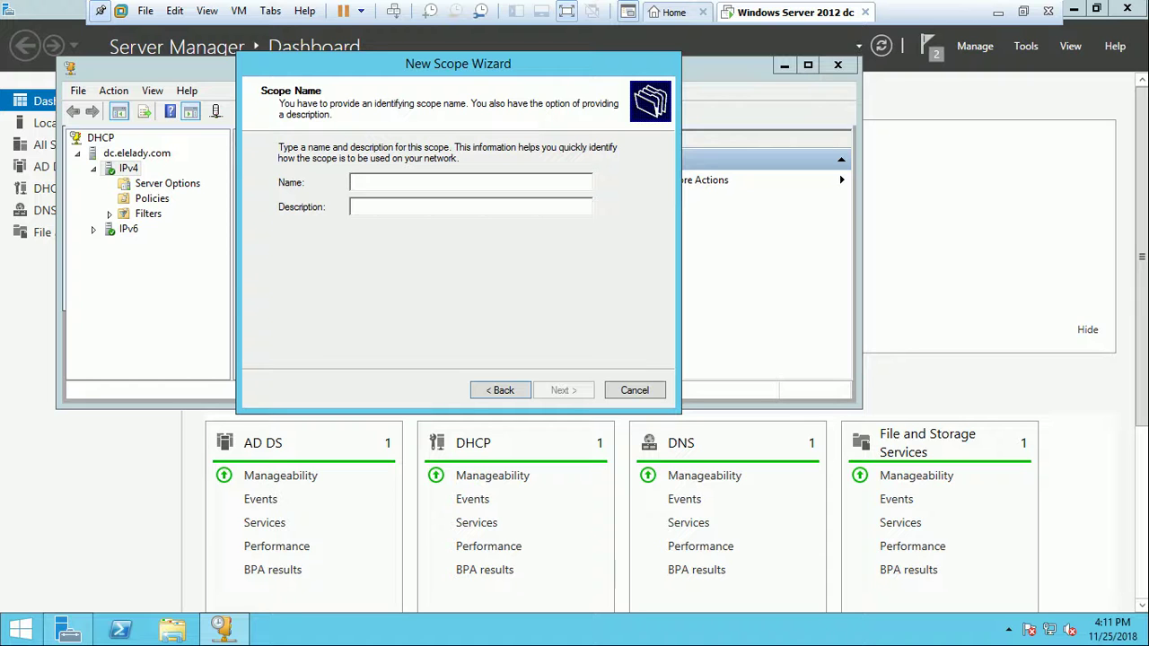
{"action": "type", "text": "factory"}
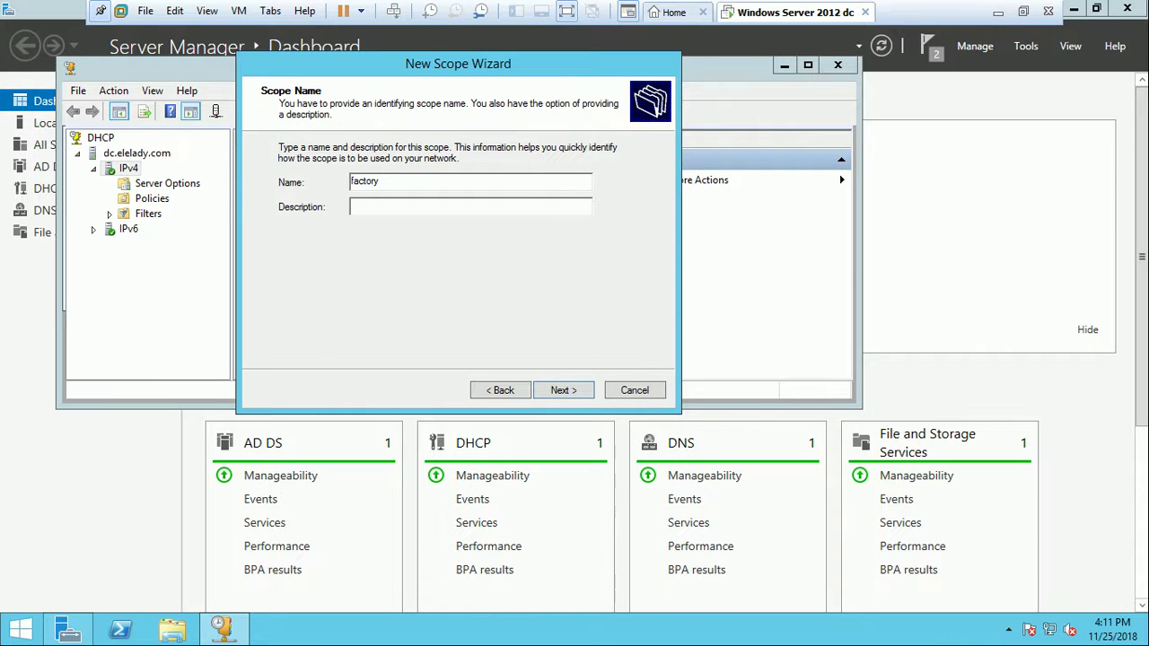
{"action": "key", "text": "Return"}
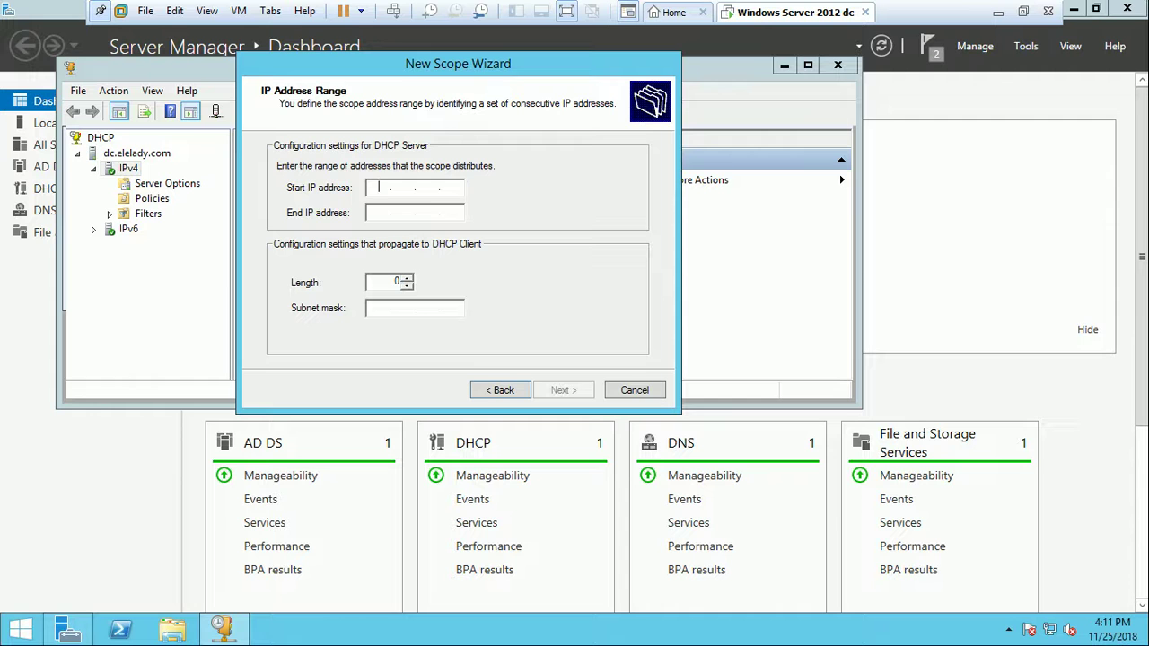
- Set the scope's address range to start at 10.10.10.1 and end at 10.10.10.200
{"action": "type", "text": "10"}
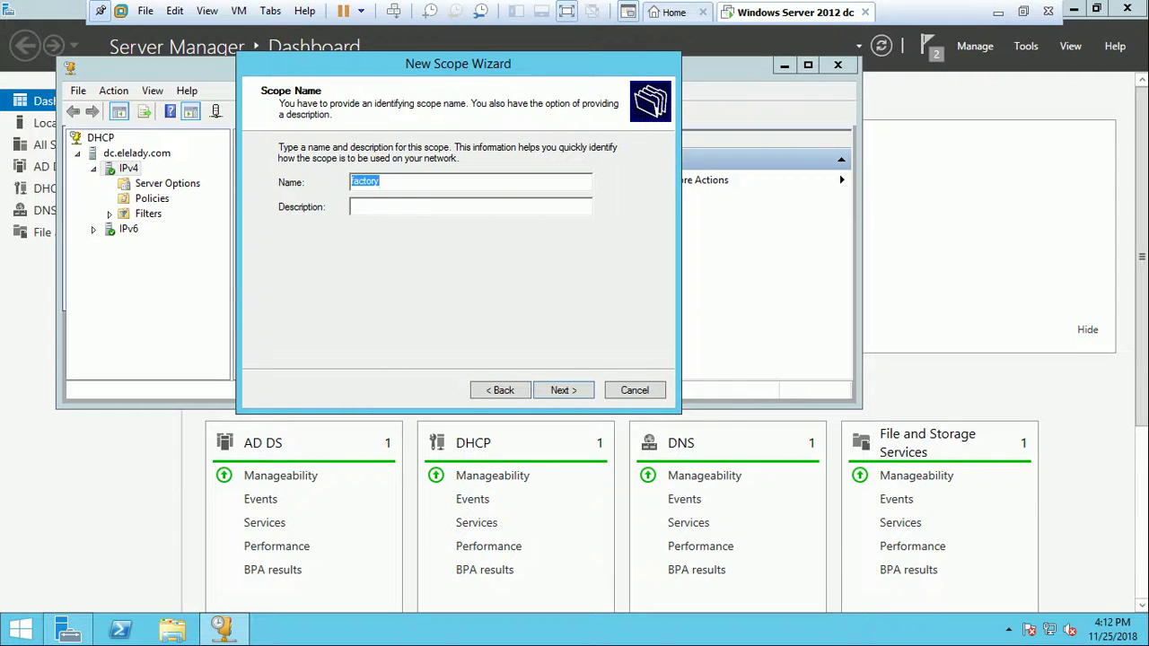
{"action": "key", "text": "Return"}
{"action": "type", "text": "."}
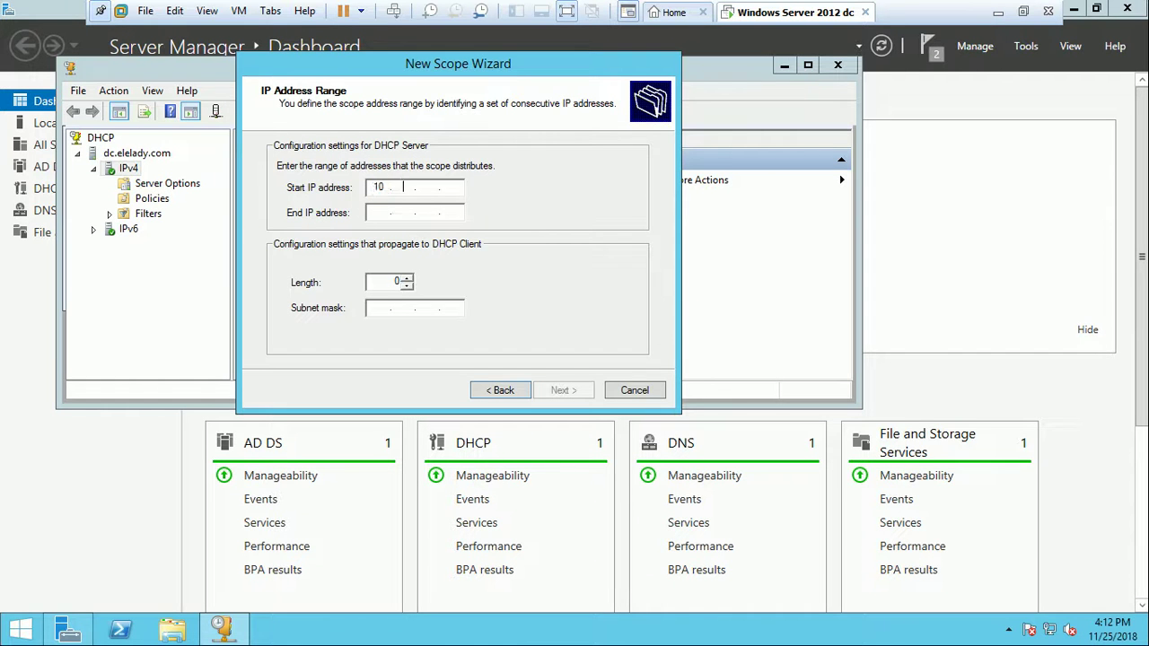
{"action": "type", "text": "10.10.1"}
{"action": "key", "text": "Tab"}
{"action": "type", "text": "10.10.1"}
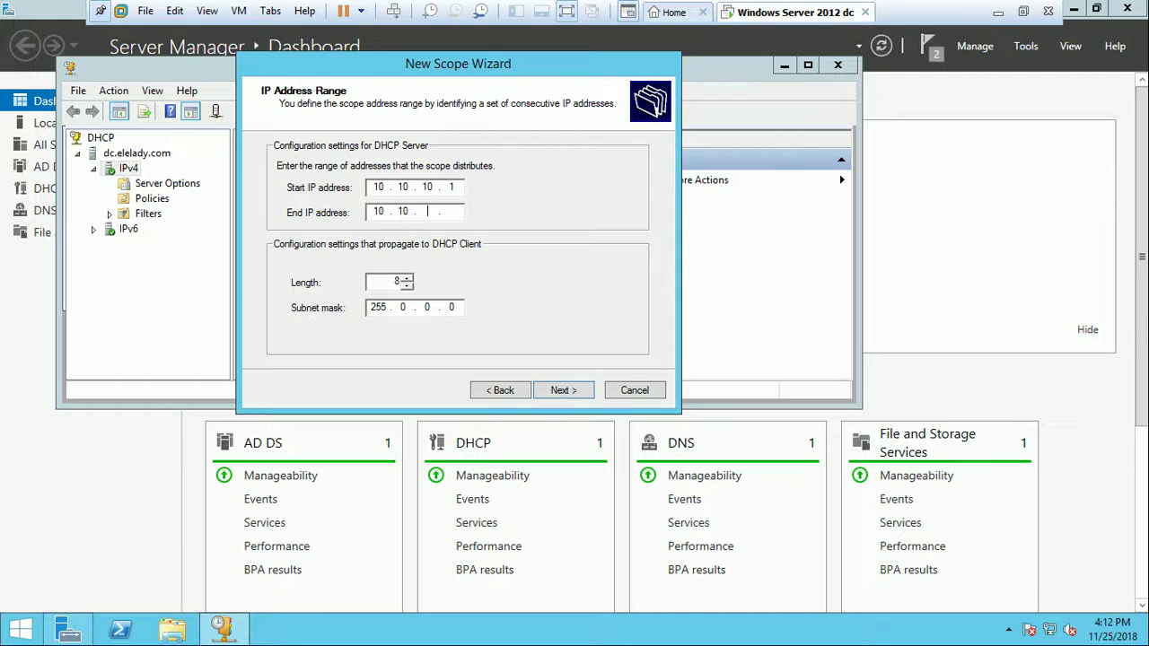
{"action": "type", "text": "0.200"}
- Set the scope's subnet mask to 255.255.255.0
{"action": "key", "text": "shift+Tab"}
{"action": "left_click", "coordinate": [402, 307]}
{"action": "type", "text": "255 . "}
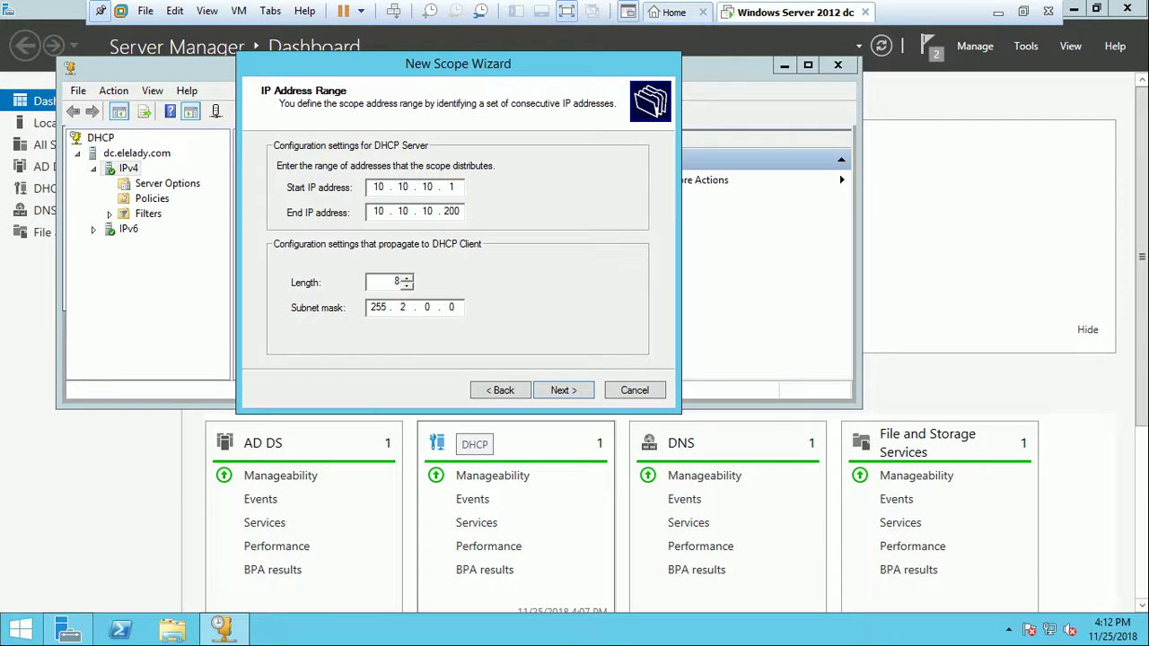
{"action": "type", "text": "255"}
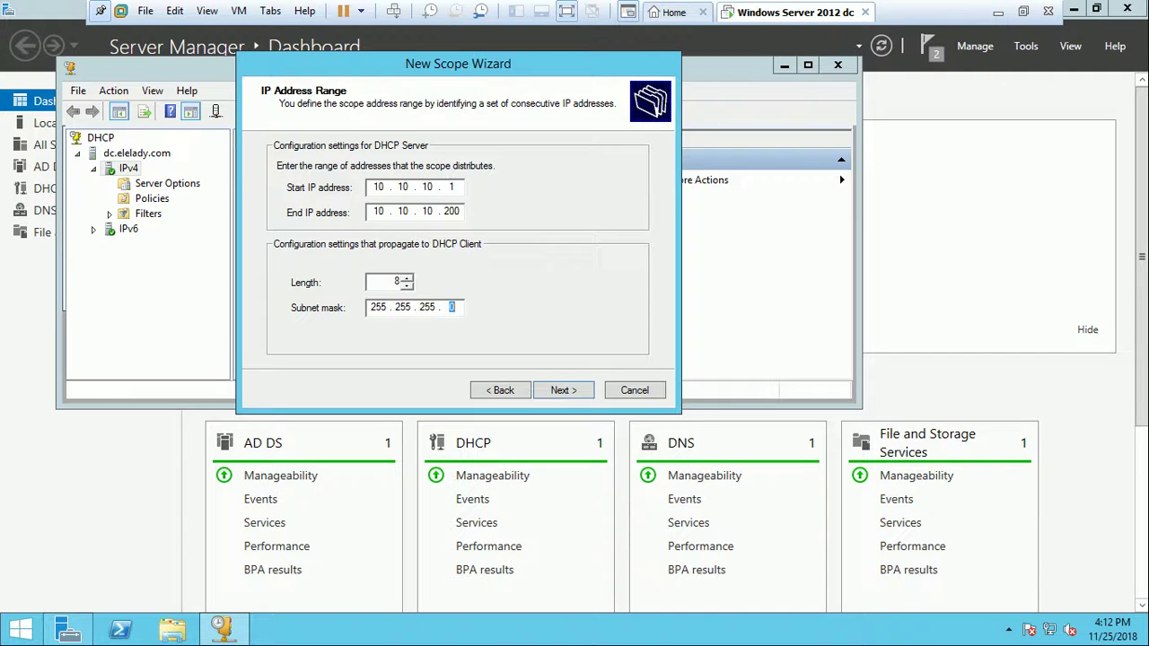
{"action": "left_click", "coordinate": [397, 211]}
- Check the Ethernet0 connection's IPv4 address in its details via Network and Sharing Center, and return to the New Scope Wizard
{"action": "right_click", "coordinate": [1049, 629]}
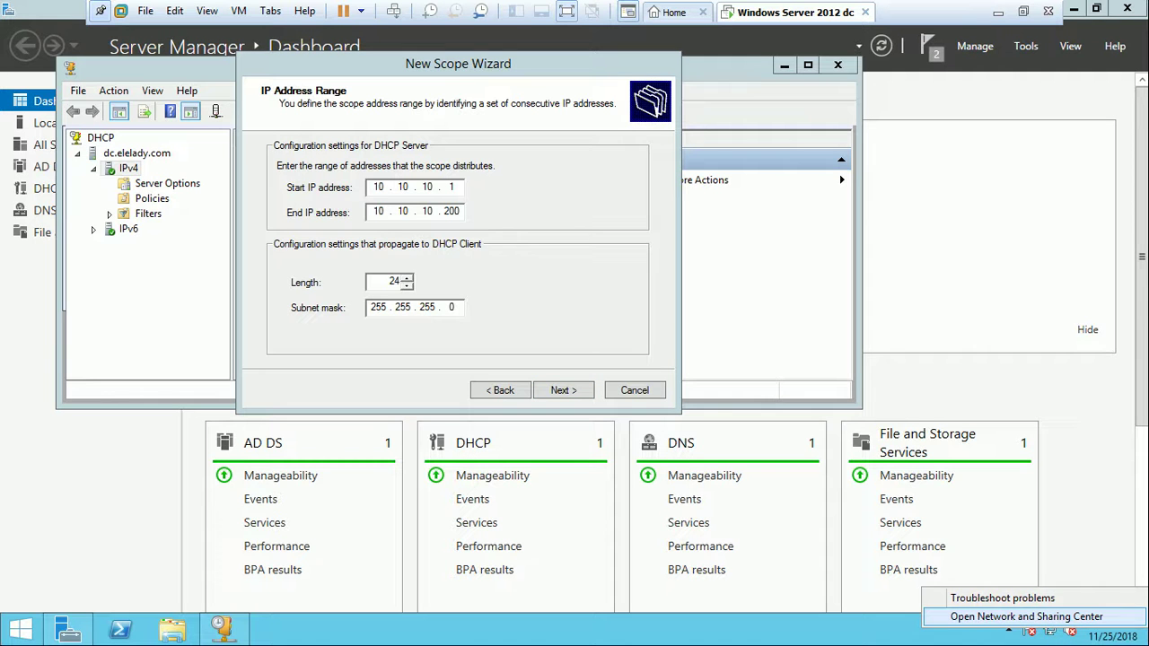
{"action": "key", "text": "Escape"}
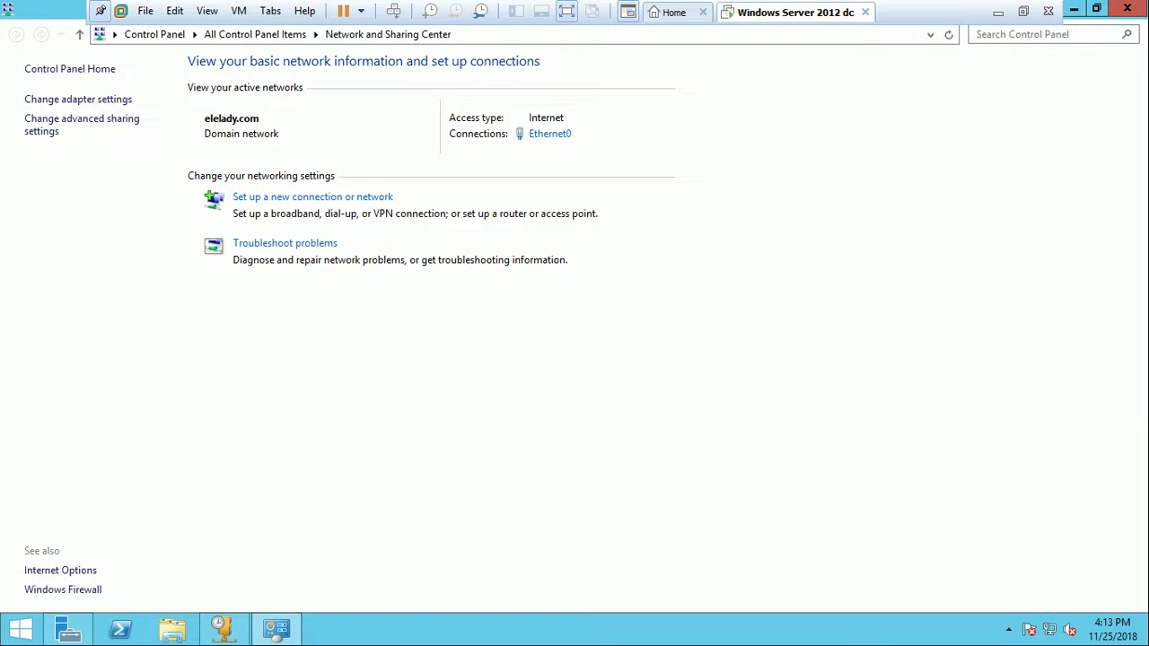
{"action": "left_click", "coordinate": [549, 133]}
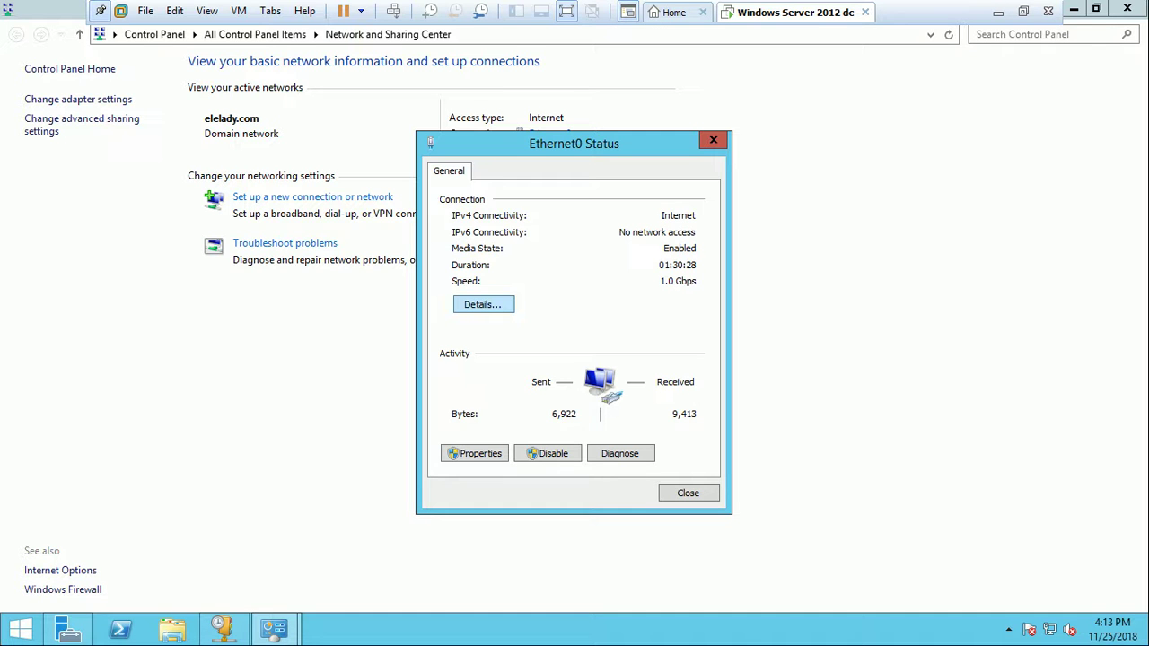
{"action": "left_click", "coordinate": [483, 304]}
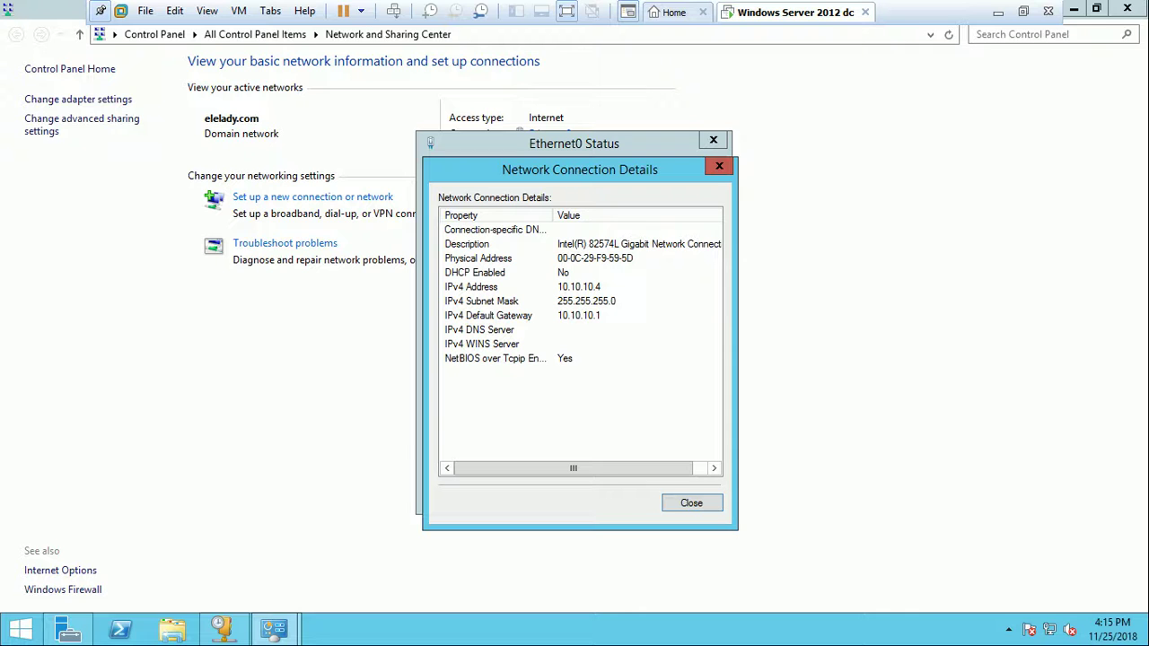
{"action": "left_click", "coordinate": [471, 286]}
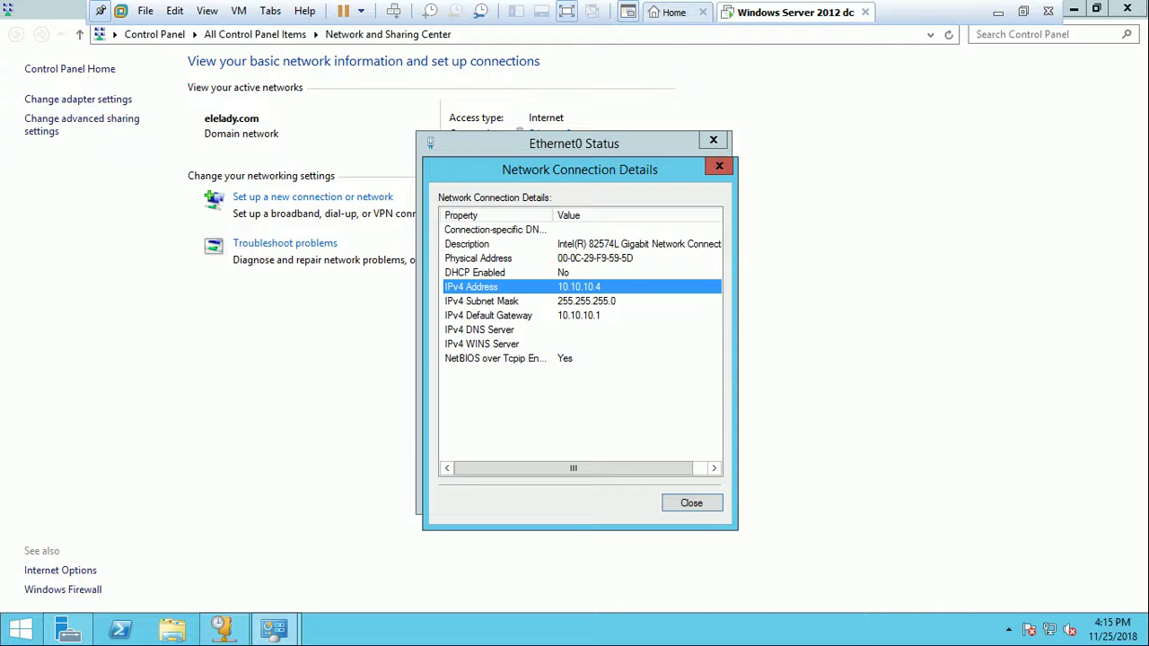
{"action": "left_click", "coordinate": [1145, 4]}
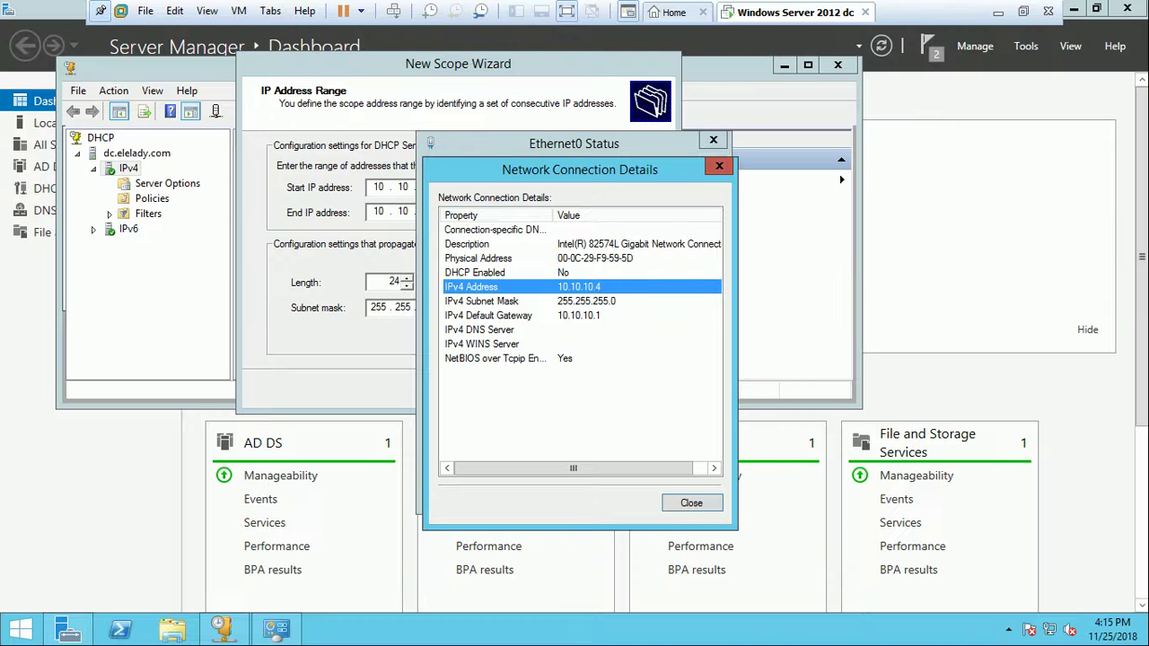
{"action": "left_click", "coordinate": [397, 211]}
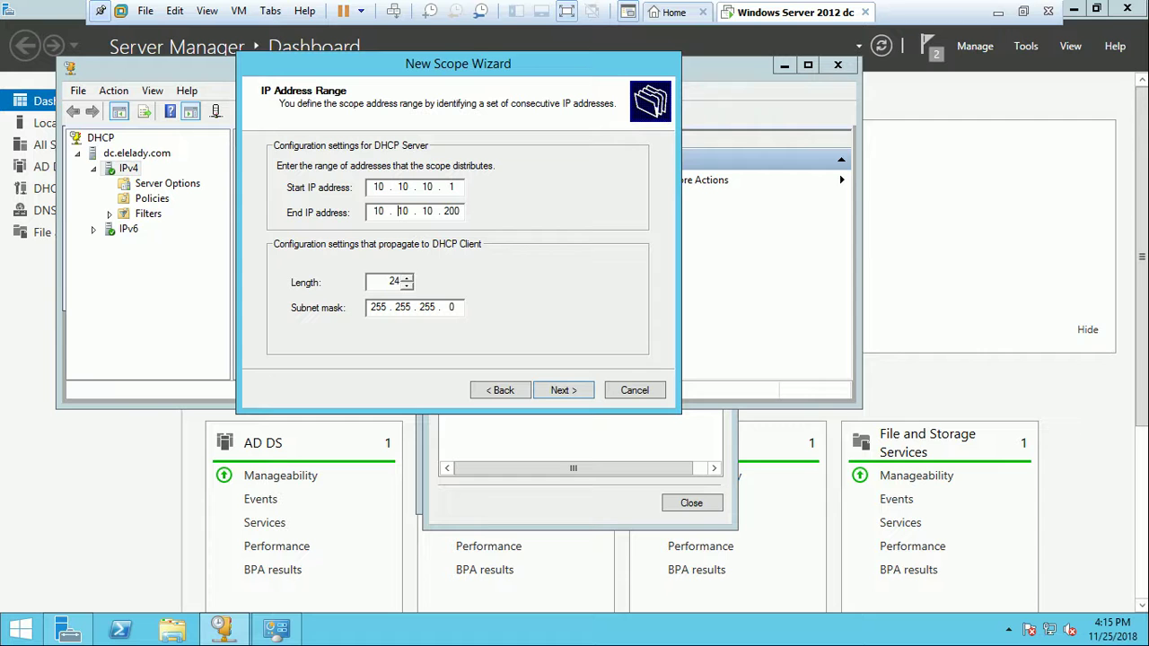
- Try 10.10.10.100 as the scope's start address and restore it to 10.10.10.1
{"action": "double_click", "coordinate": [452, 187]}
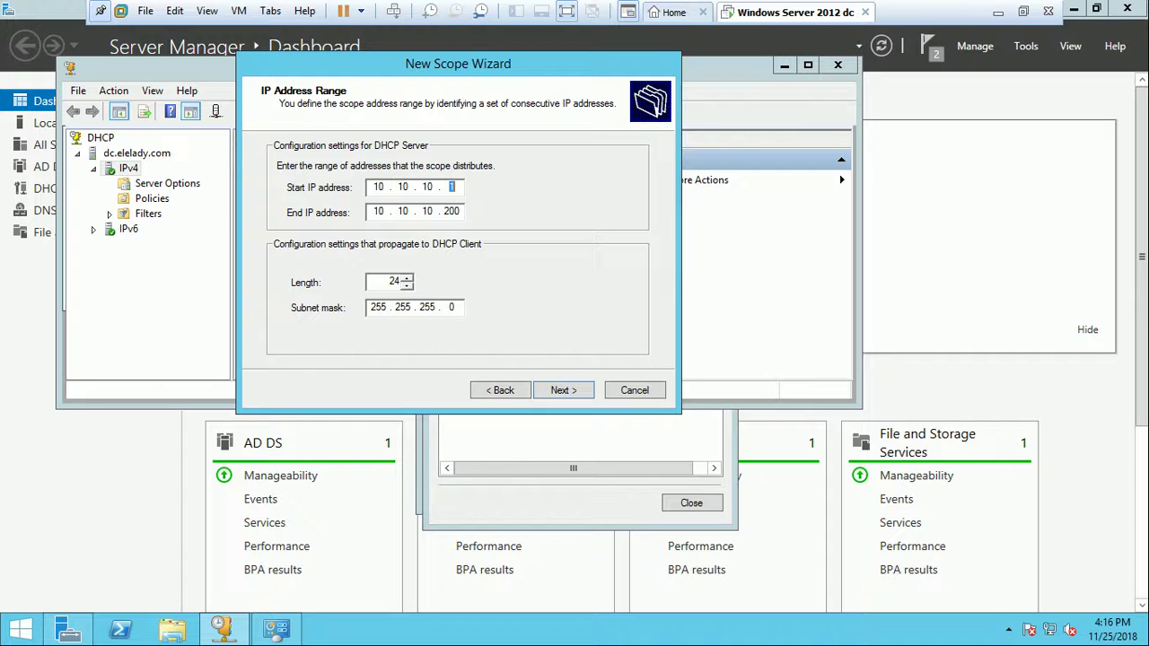
{"action": "type", "text": "100"}
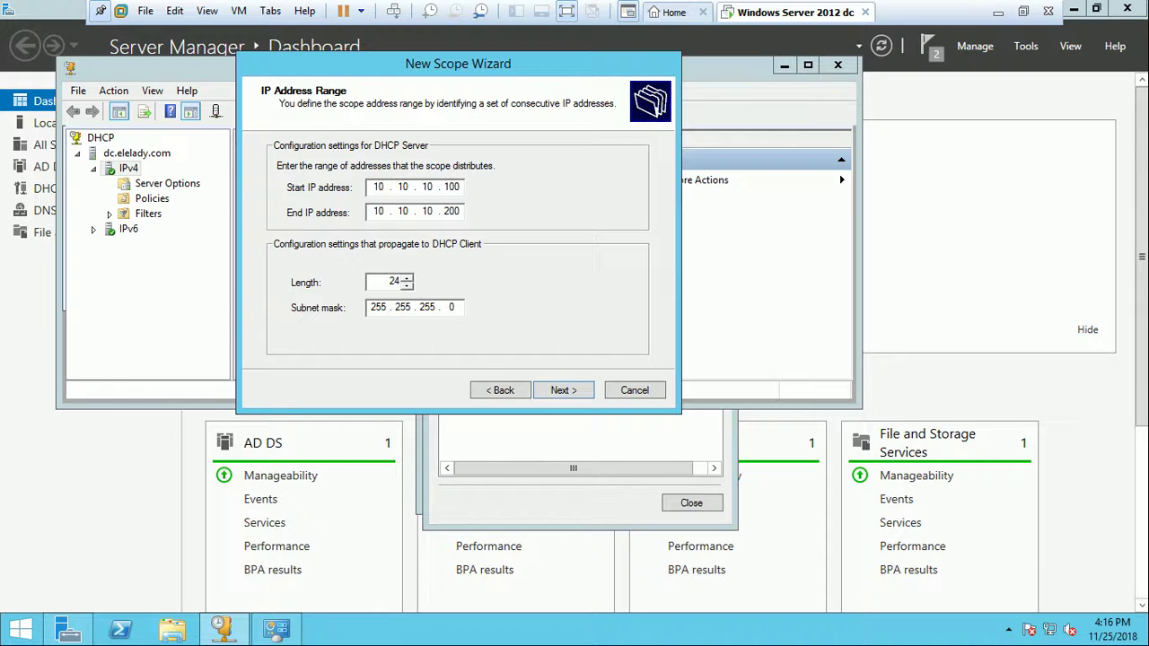
{"action": "key", "text": "shift+Home"}
{"action": "type", "text": "1"}
- Continue to the exclusions page and exclude the single addresses 10.10.10.4 and 10.10.10.1 from distribution
{"action": "key", "text": "Return"}
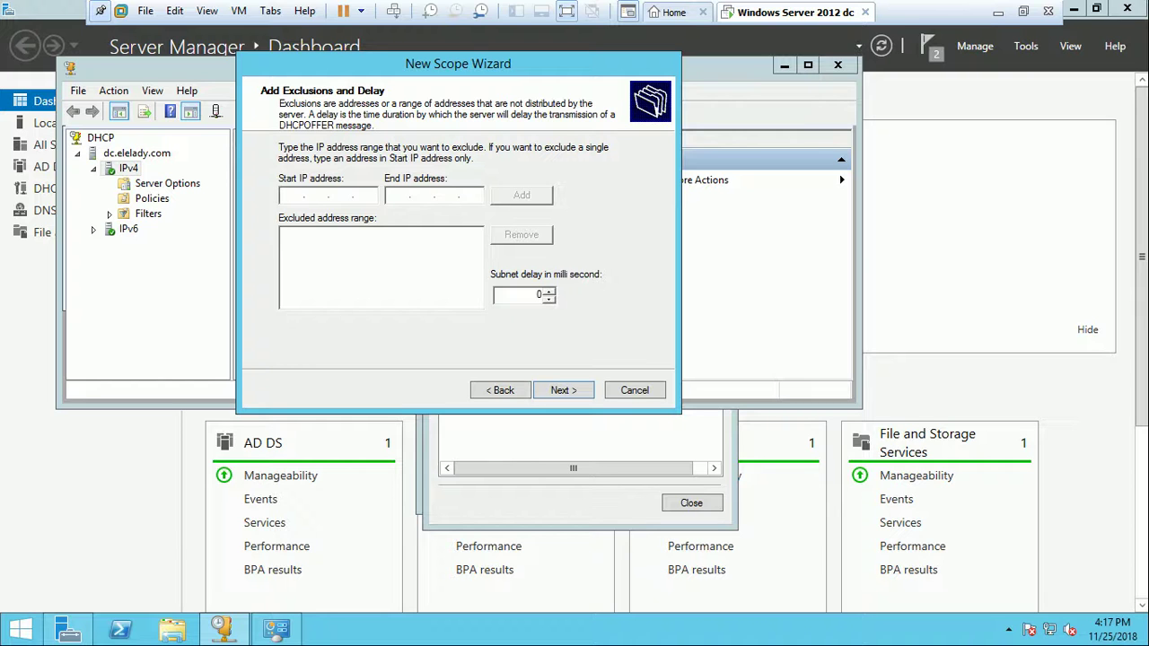
{"action": "type", "text": "10.10.10.4"}
{"action": "key", "text": "Return"}
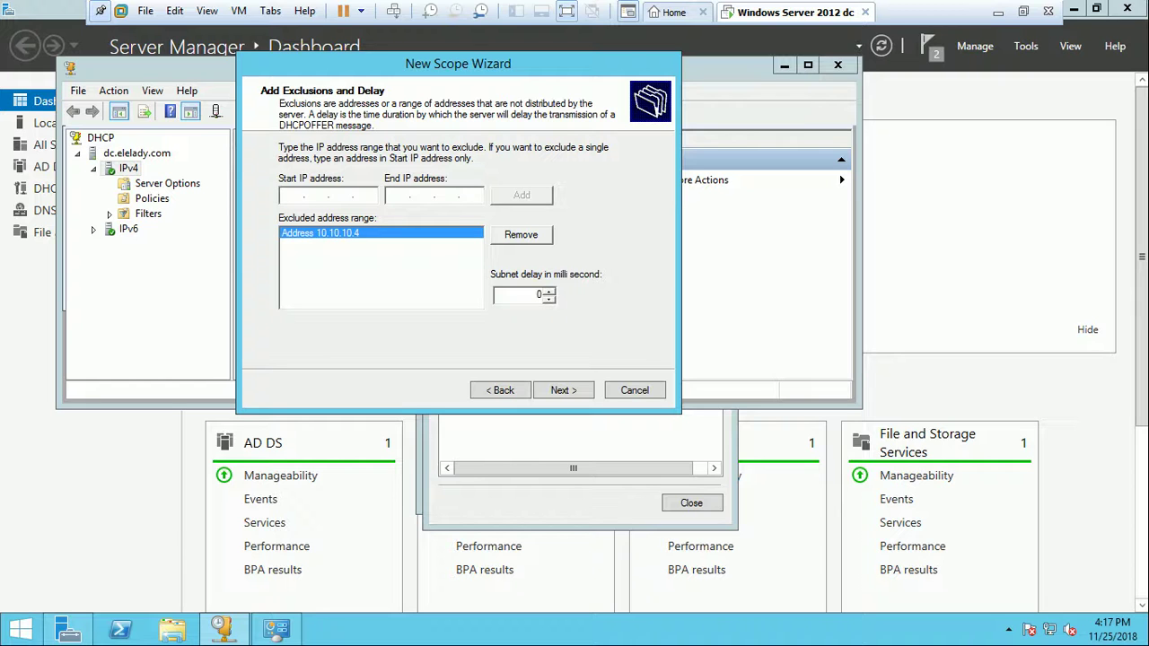
{"action": "type", "text": "10 . 10 . 10 . 1"}
{"action": "key", "text": "Return"}
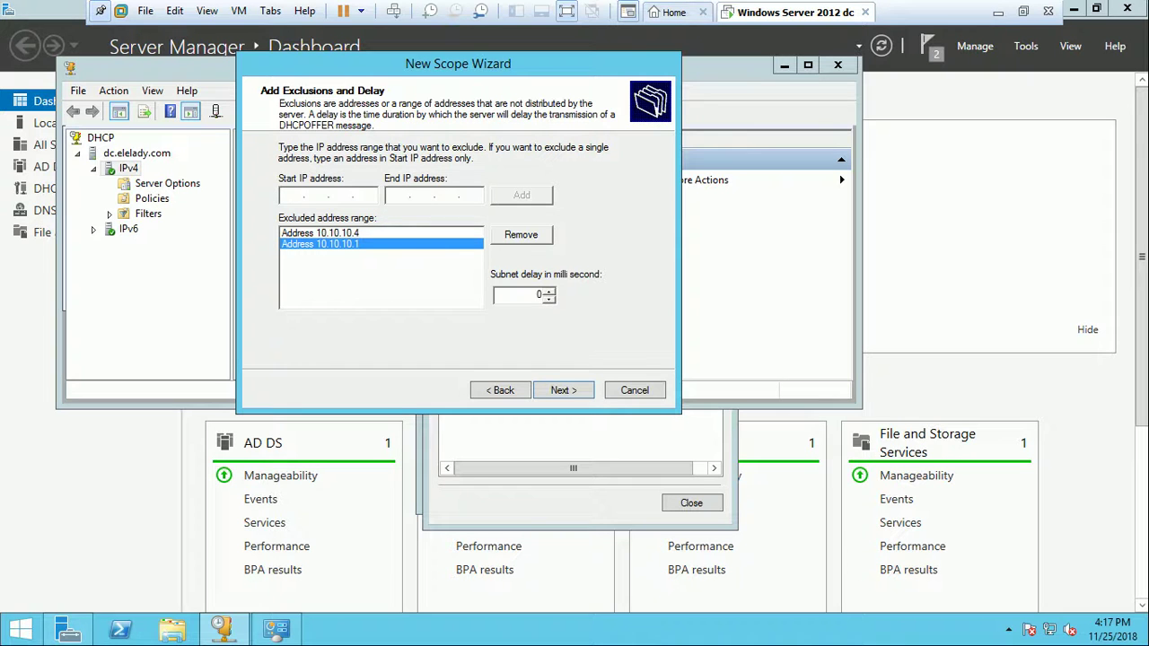
- Return to the address range, try a start address of 10.10.10.100, and continue to the exclusions
{"action": "left_click", "coordinate": [321, 232]}
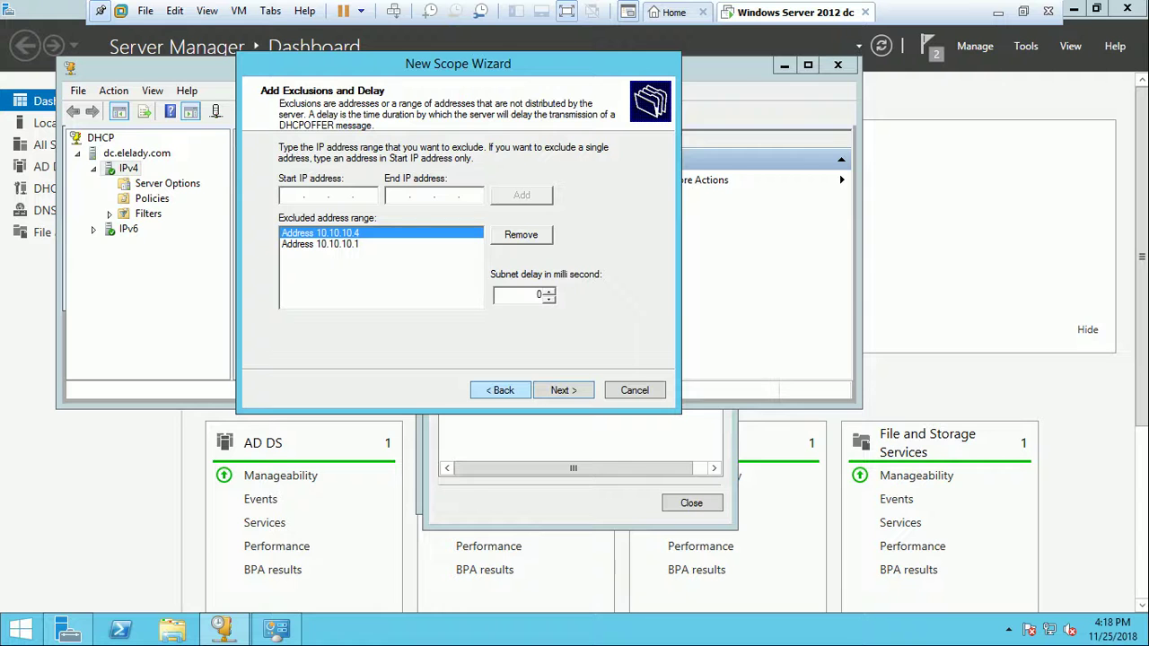
{"action": "key", "text": "alt+b"}
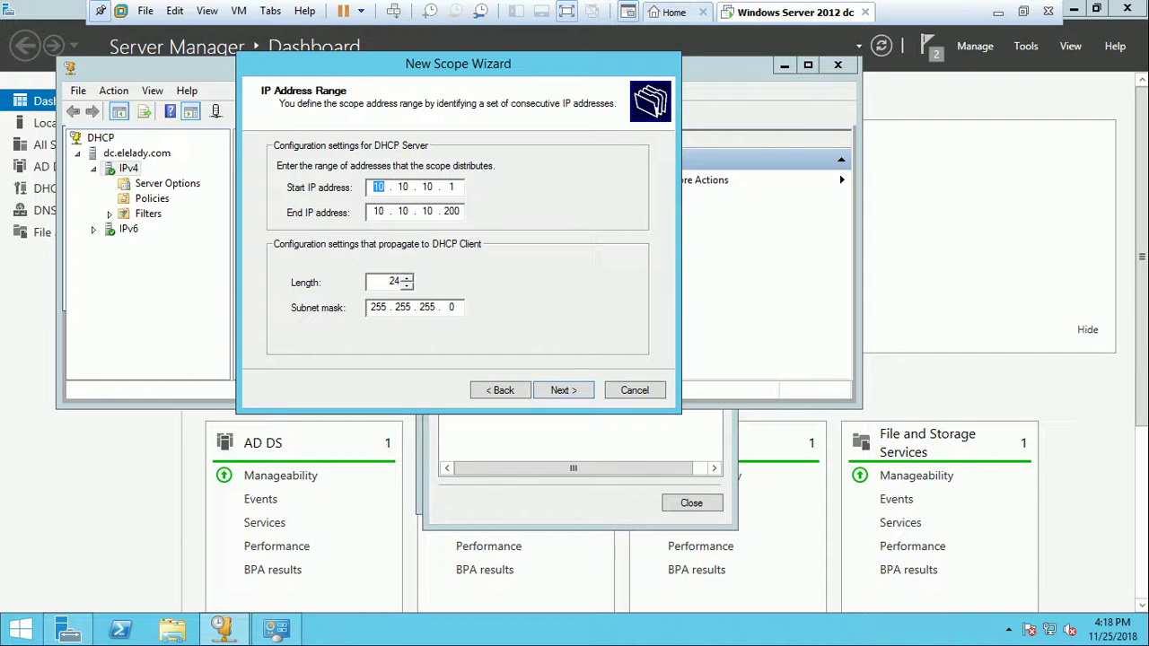
{"action": "double_click", "coordinate": [451, 187]}
{"action": "type", "text": "100"}
{"action": "key", "text": "Return"}
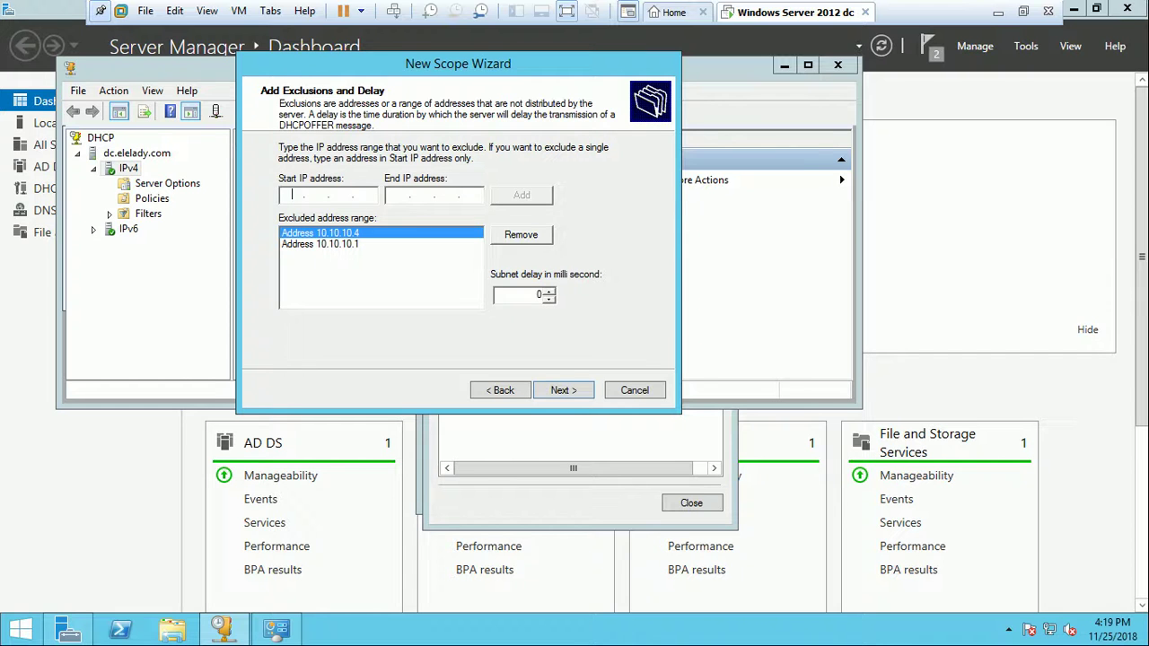
- Go back to the address range, restore the start address to 10.10.10.1, and continue to the exclusions
{"action": "key", "text": "alt+b"}
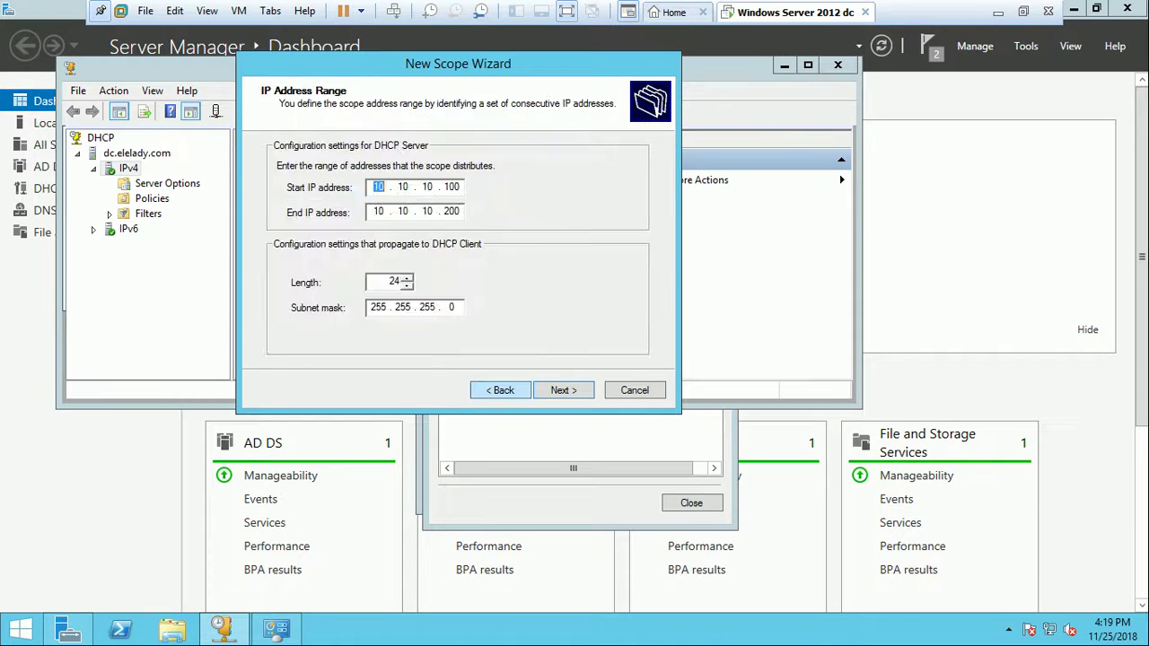
{"action": "double_click", "coordinate": [451, 187]}
{"action": "type", "text": "1"}
{"action": "key", "text": "Return"}
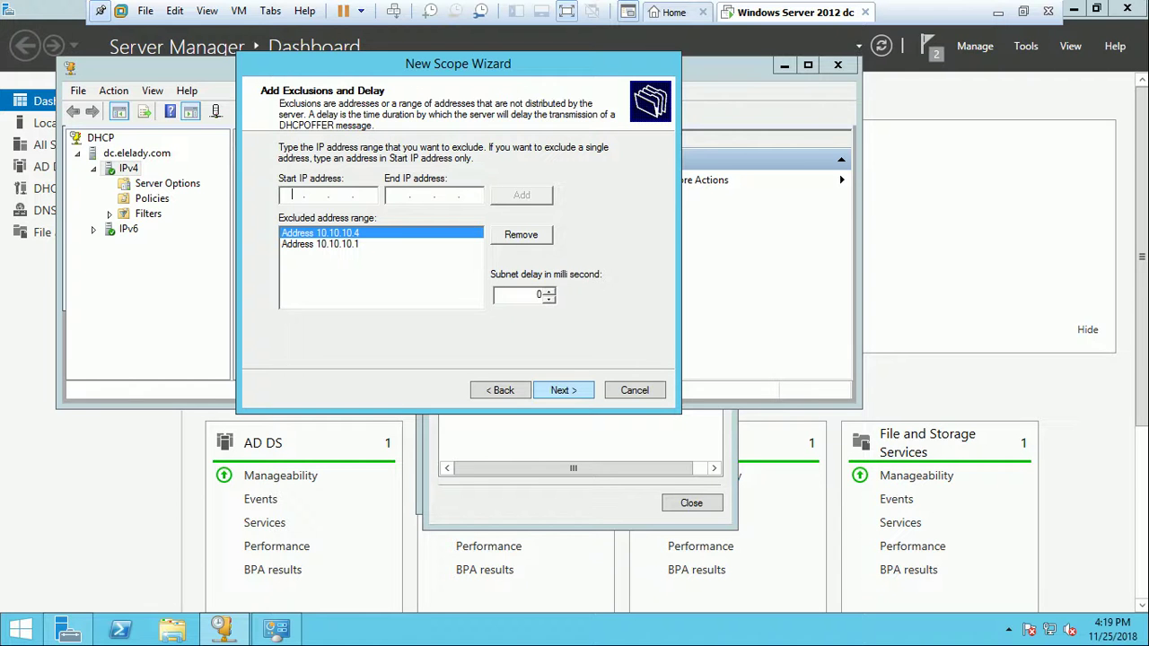
- Accept the excluded addresses and continue to the scope's lease duration settings
{"action": "key", "text": "Return"}
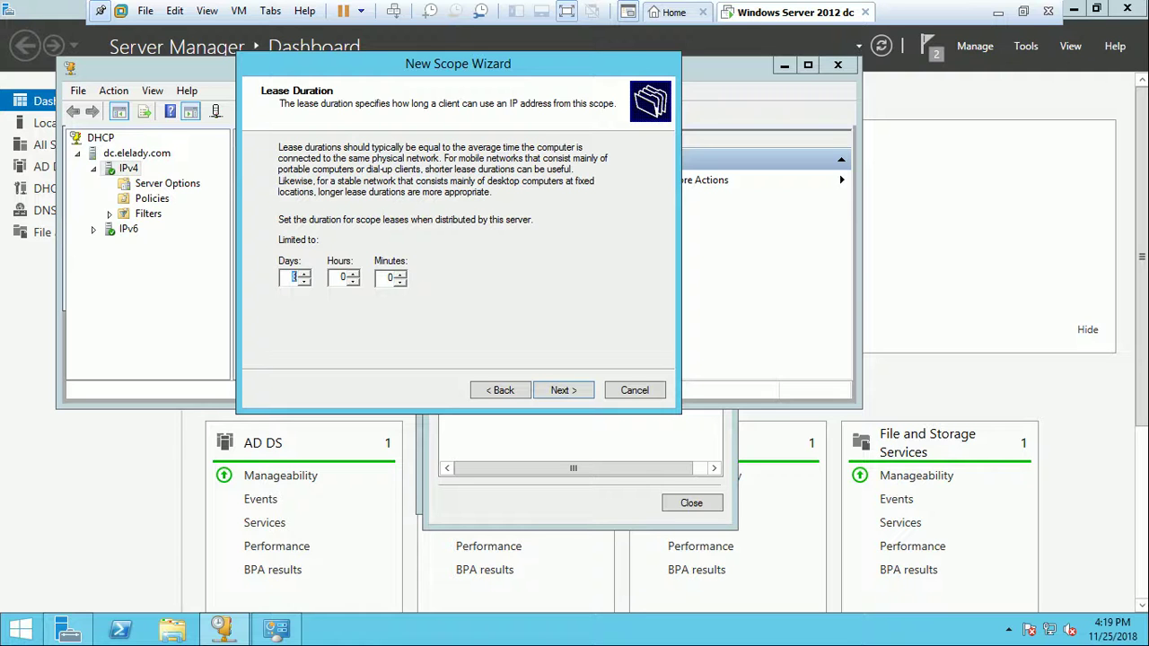
{"action": "key", "text": "Tab"}
{"action": "double_click", "coordinate": [293, 277]}
{"action": "type", "text": "1"}
{"action": "key", "text": "Tab"}
- Leave the virtual machine's full-screen view, open the Lesson 1 presentation, and review its lease renewal and scope properties slides
{"action": "key", "text": "ctrl+alt+Return"}
{"action": "key", "text": "ctrl+alt"}
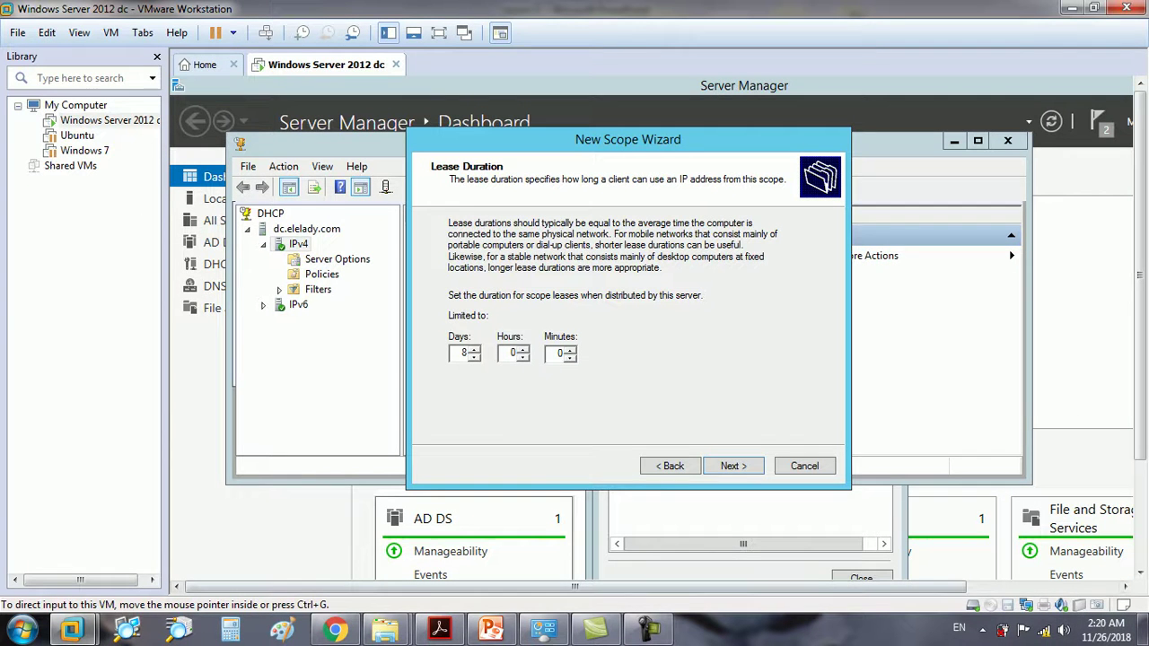
{"action": "mouse_move", "coordinate": [385, 628]}
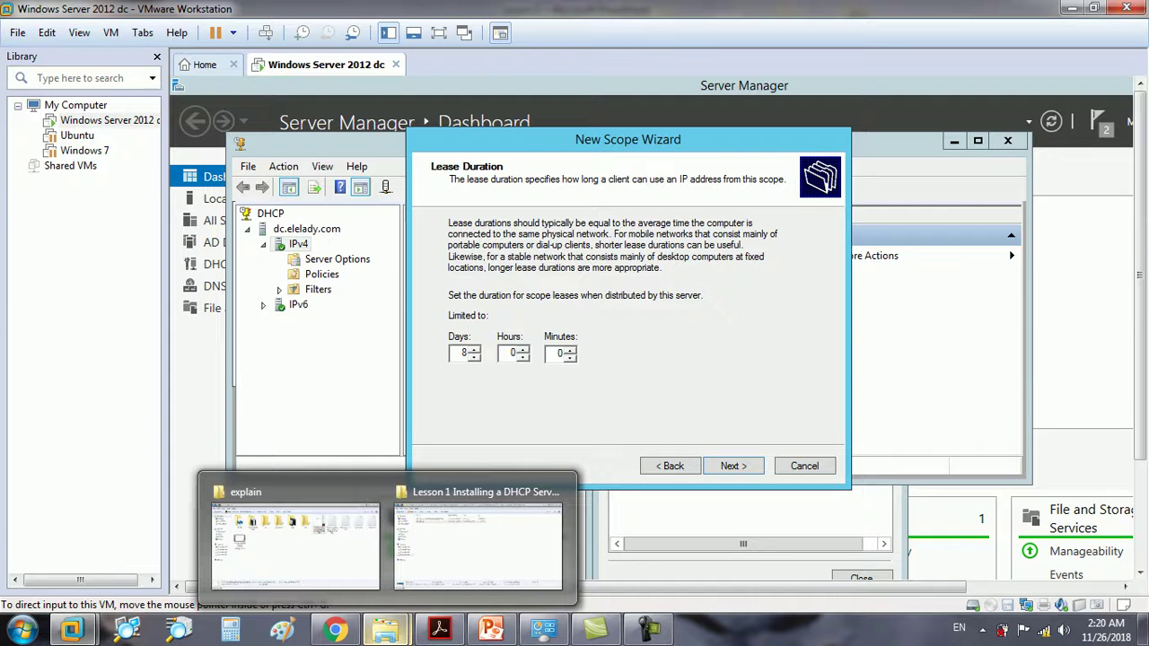
{"action": "mouse_move", "coordinate": [478, 538]}
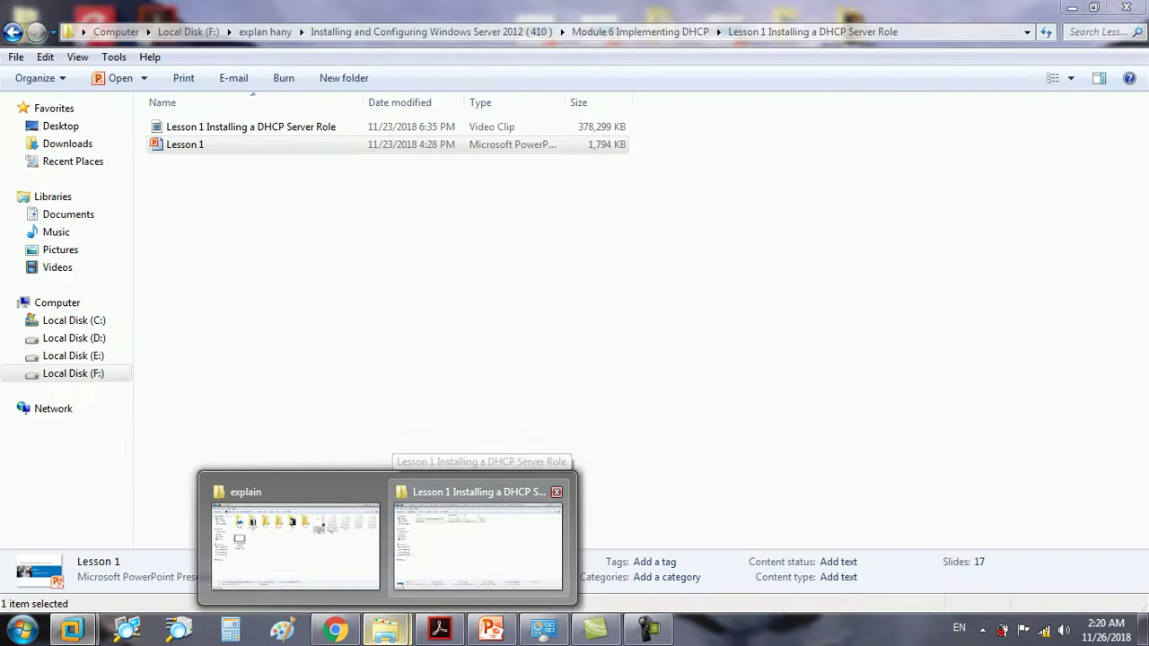
{"action": "left_click", "coordinate": [479, 539]}
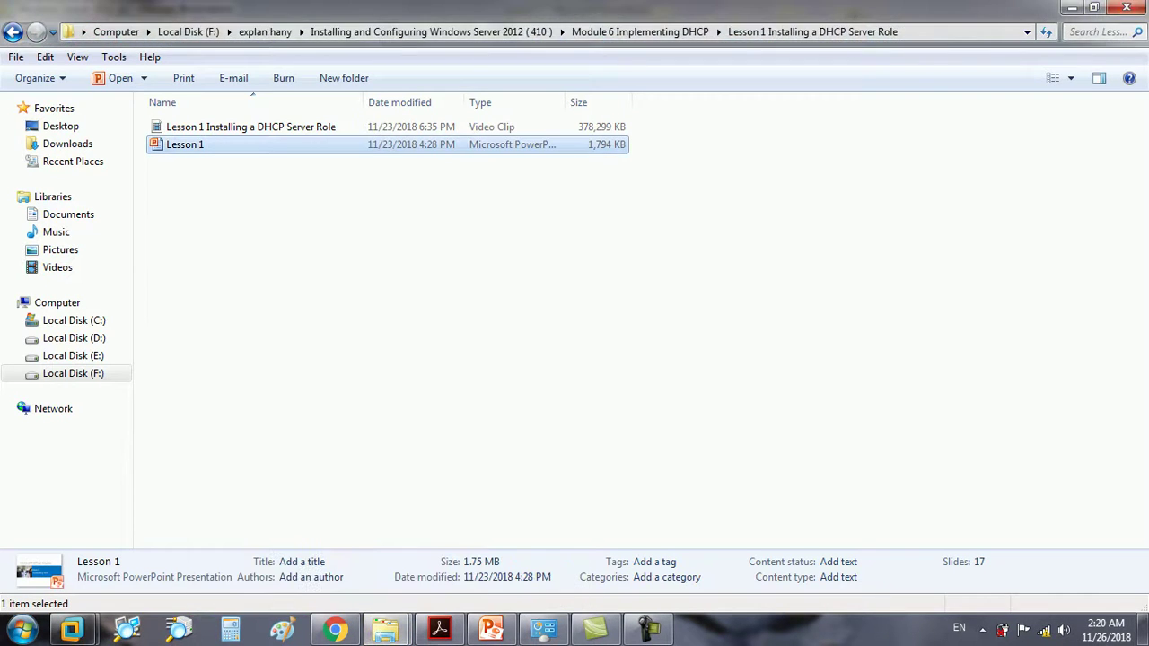
{"action": "key", "text": "Return"}
{"action": "scroll", "coordinate": [638, 341], "scroll_direction": "down", "scroll_amount": 4}
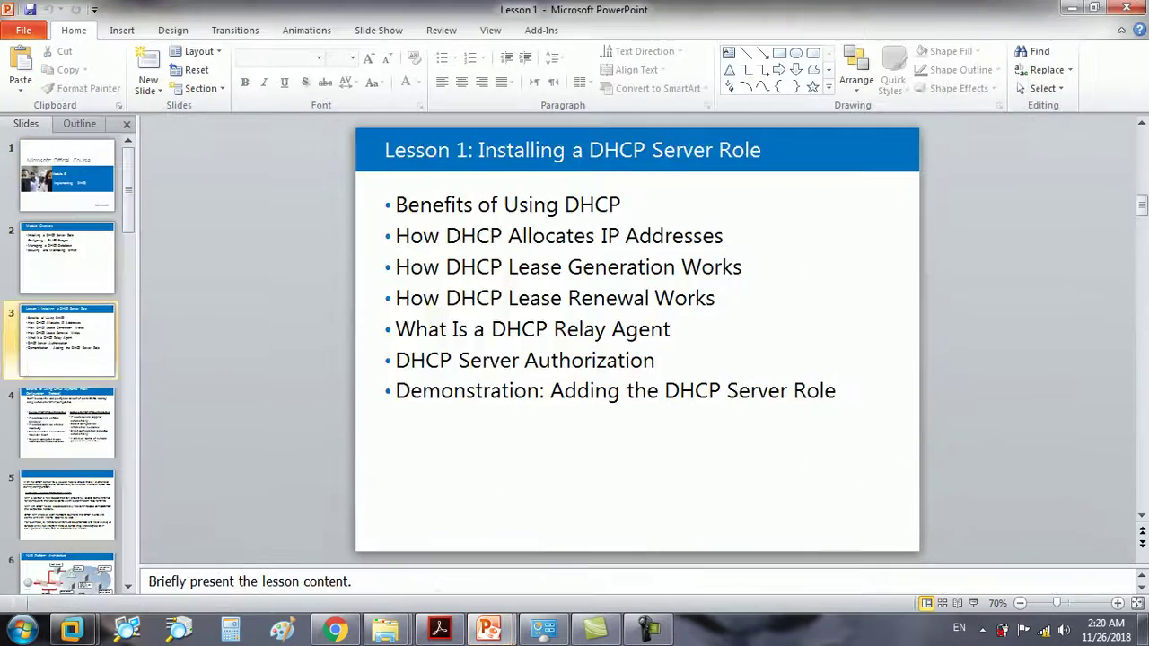
{"action": "scroll", "coordinate": [637, 341], "scroll_direction": "down", "scroll_amount": 8}
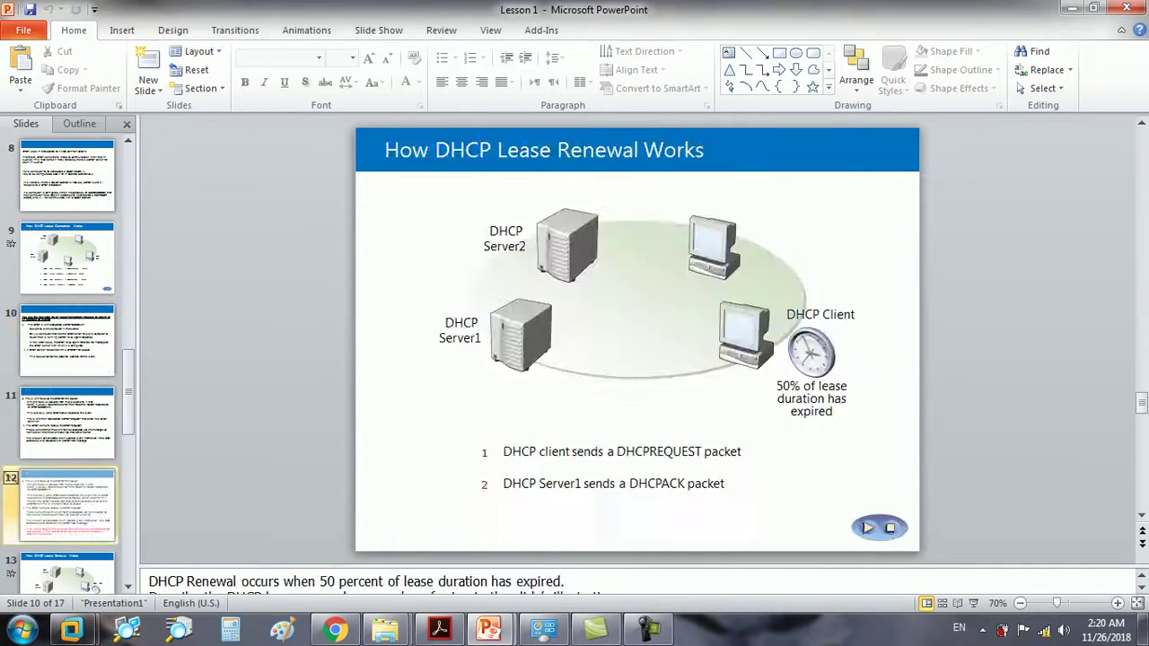
{"action": "scroll", "coordinate": [637, 341], "scroll_direction": "up", "scroll_amount": 2}
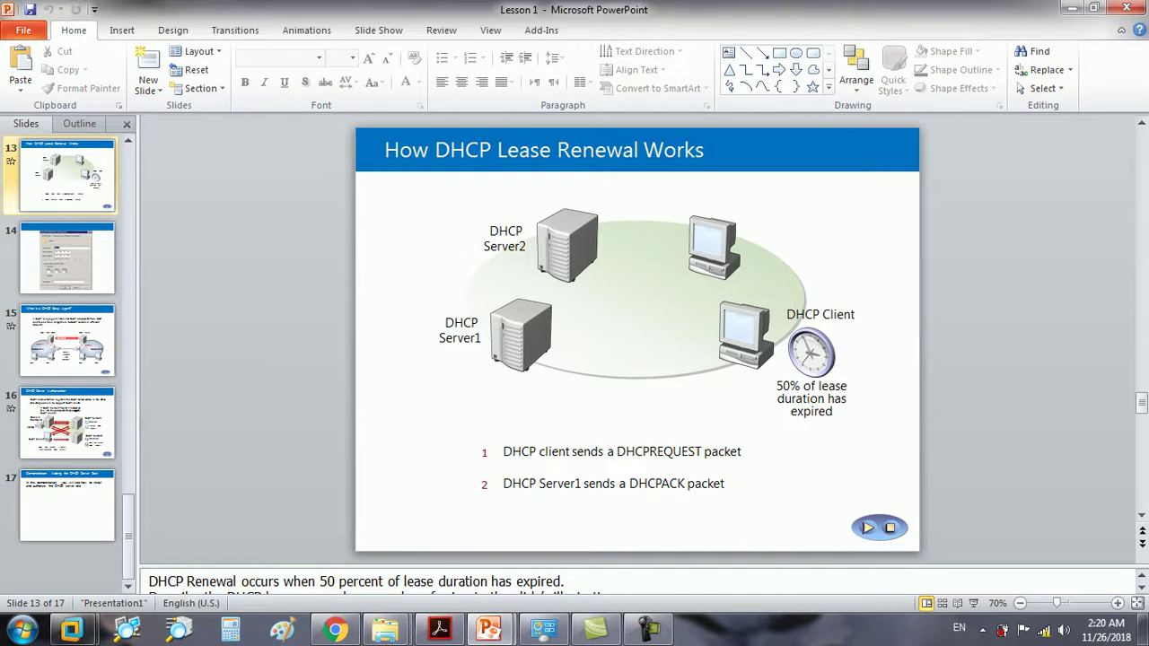
{"action": "scroll", "coordinate": [637, 341], "scroll_direction": "down", "scroll_amount": 1}
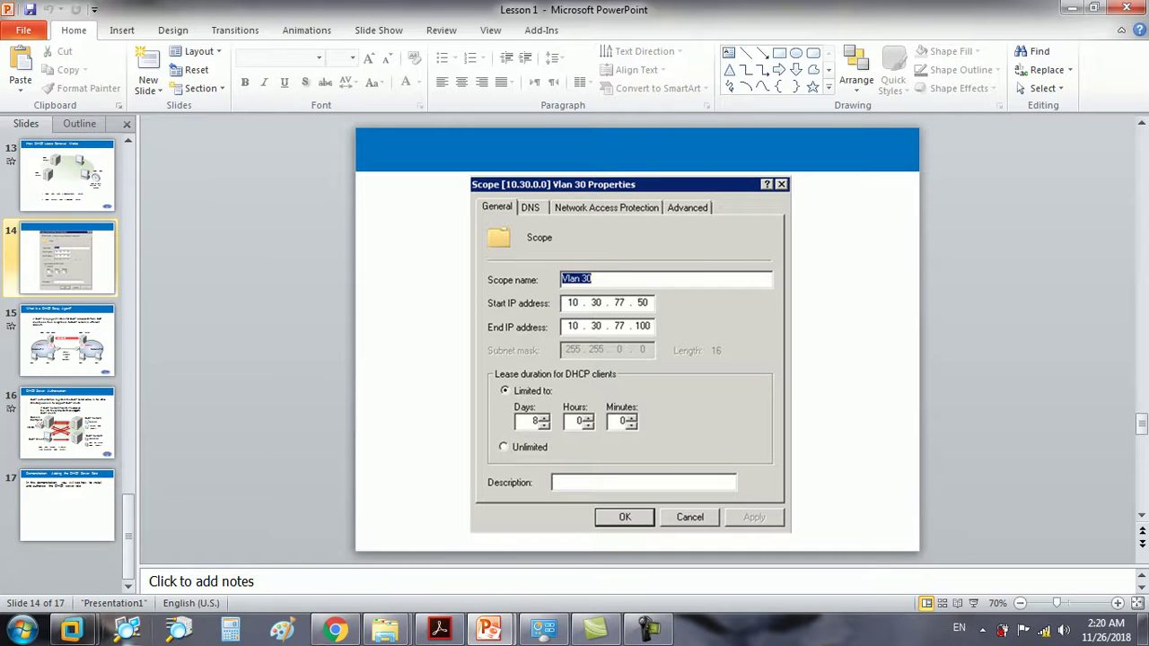
- Return to the full-screen virtual machine, accept the 8-day lease duration, and choose to configure the scope's DHCP options now
{"action": "left_click", "coordinate": [72, 628]}
{"action": "left_click", "coordinate": [292, 533]}
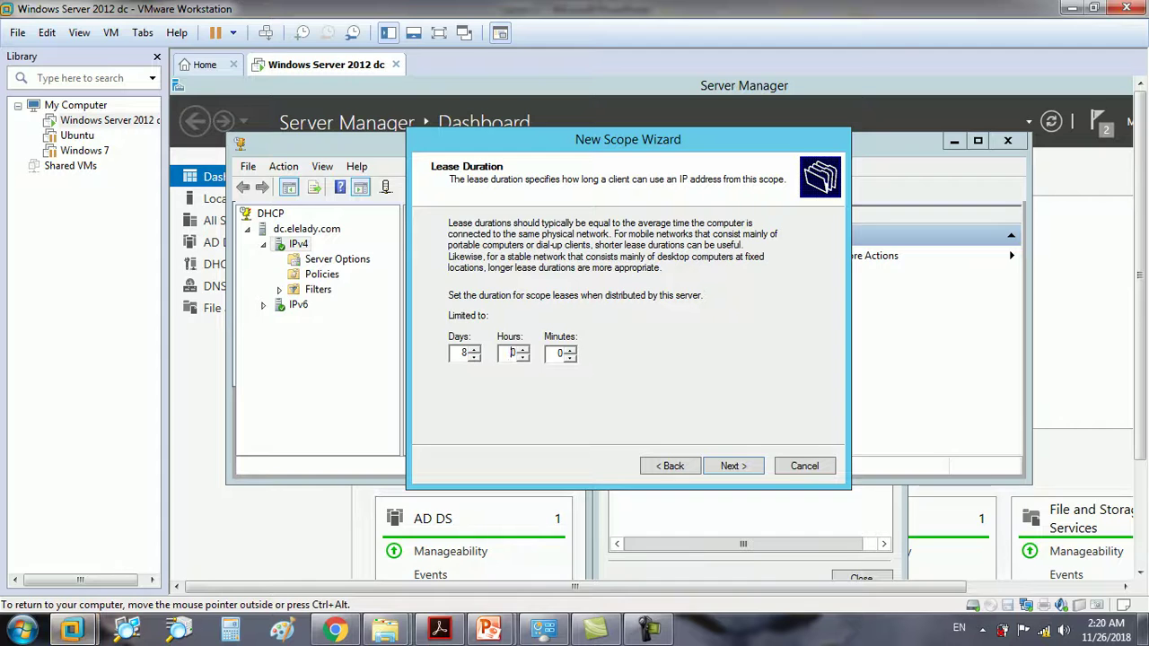
{"action": "left_click", "coordinate": [438, 32]}
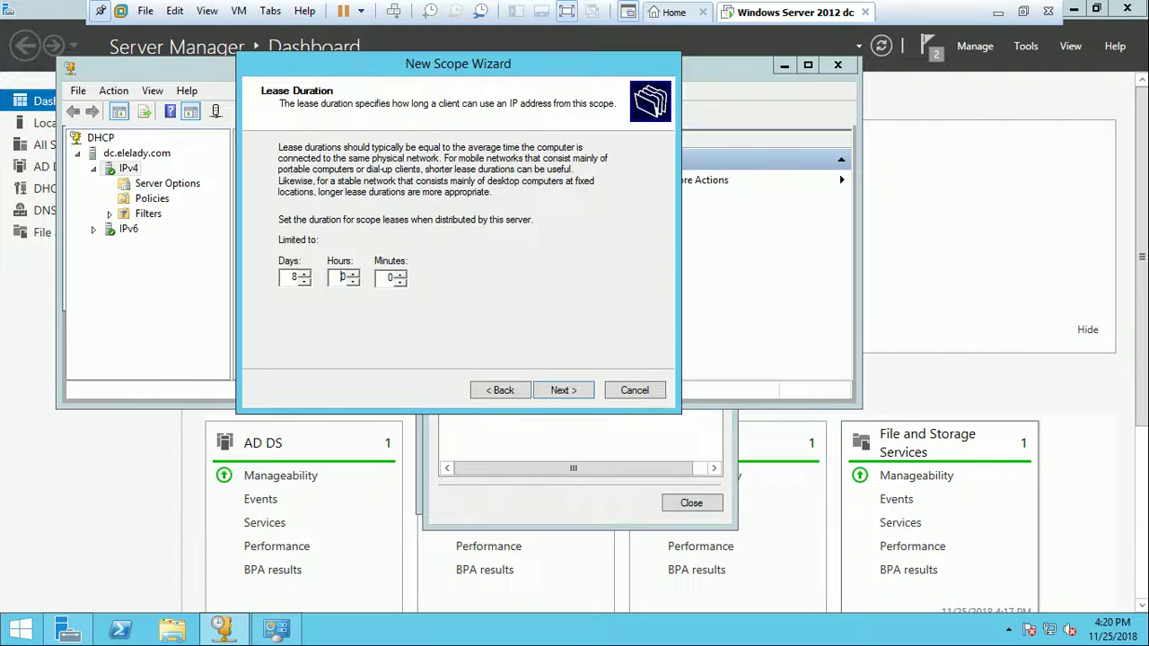
{"action": "key", "text": "Return"}
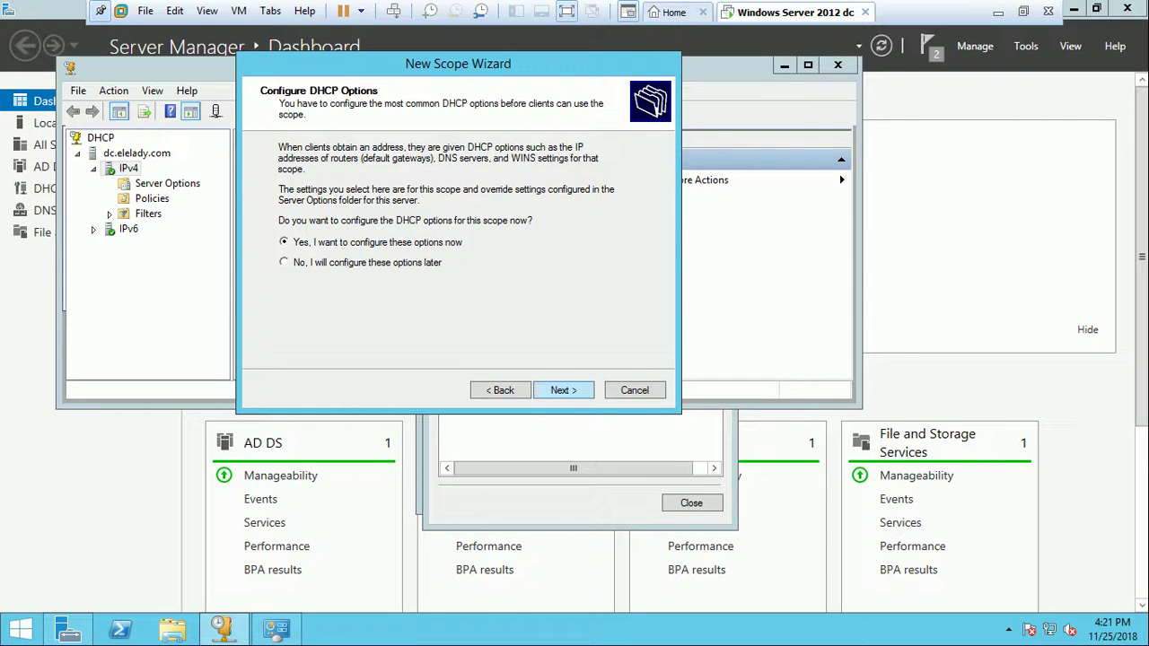
{"action": "key", "text": "Return"}
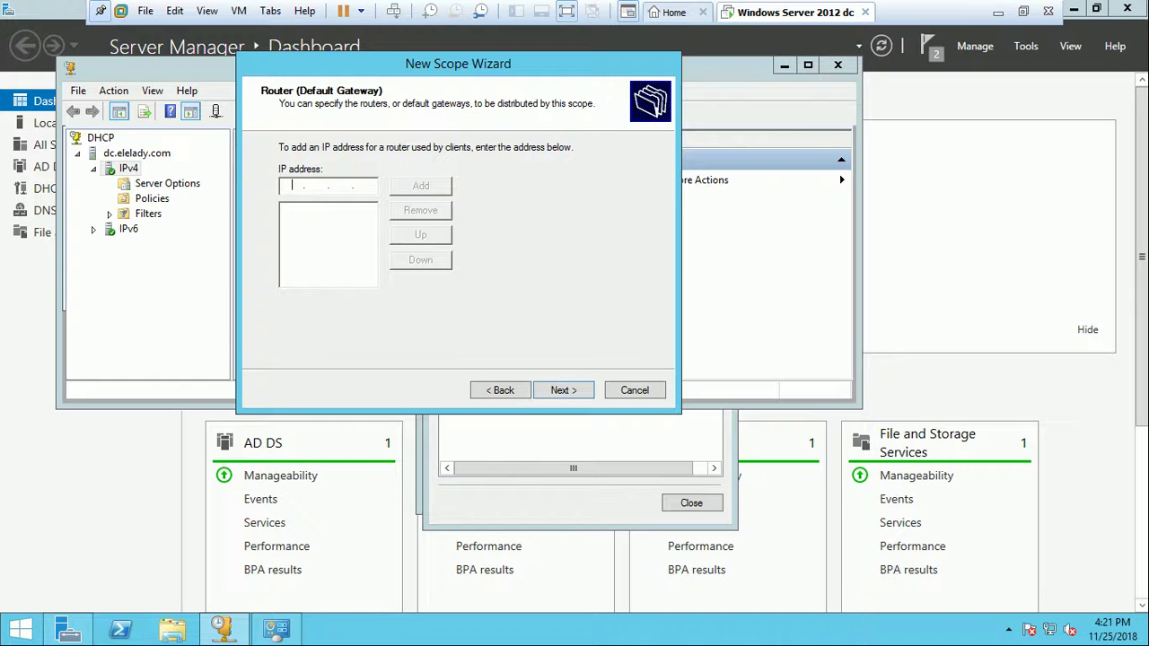
- Add 10.10.10.1 as the scope's default gateway and continue to the domain name and DNS server settings
{"action": "type", "text": "10 . 10 . 10 . 1"}
{"action": "key", "text": "Return"}
{"action": "key", "text": "Return"}
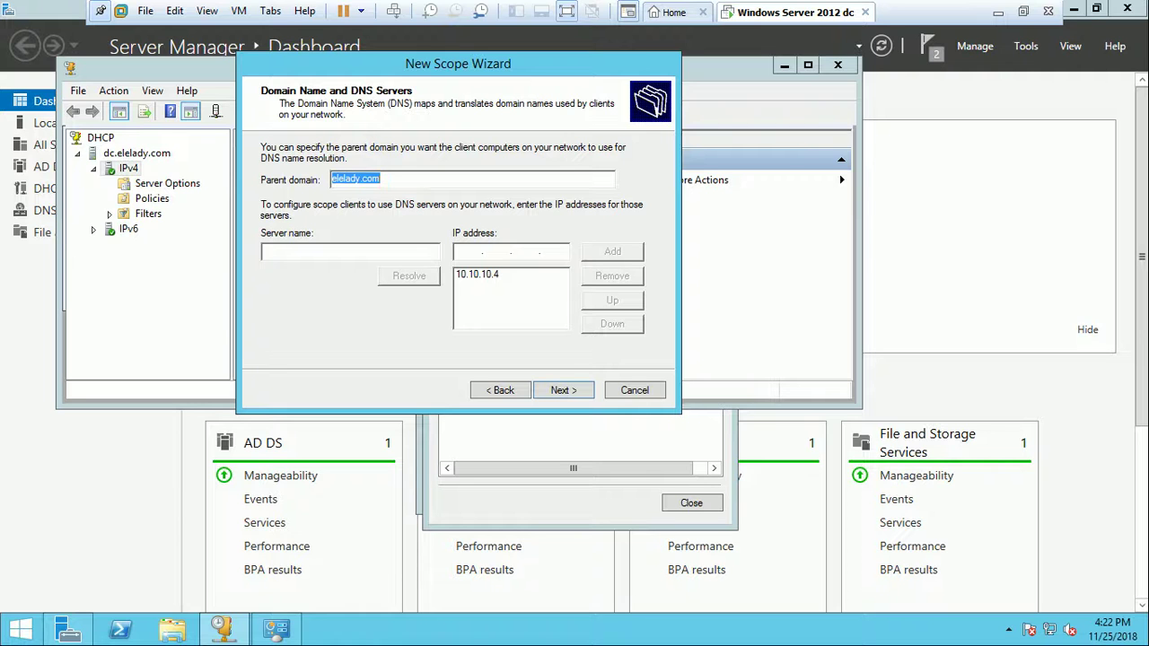
- Copy the parent domain elelady.com into the DNS server name
{"action": "left_click", "coordinate": [380, 178]}
{"action": "left_click_drag", "start_coordinate": [380, 178], "coordinate": [332, 179]}
{"action": "right_click", "coordinate": [377, 178]}
{"action": "left_click", "coordinate": [408, 230]}
{"action": "left_click", "coordinate": [269, 252]}
{"action": "right_click", "coordinate": [314, 252]}
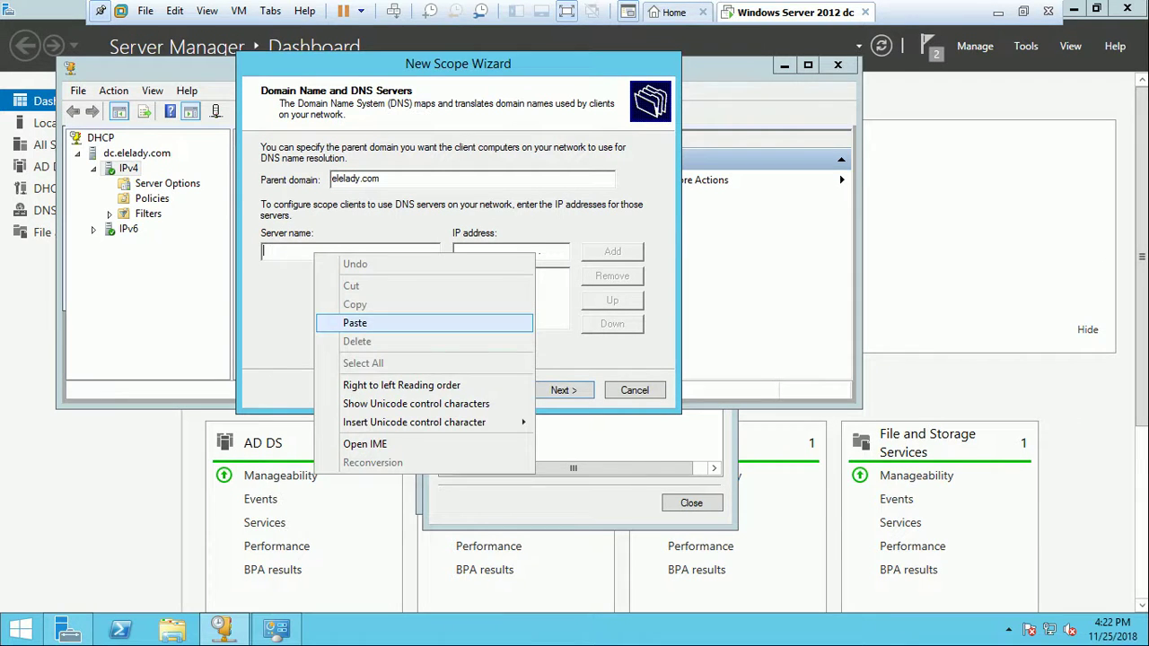
{"action": "left_click", "coordinate": [354, 322]}
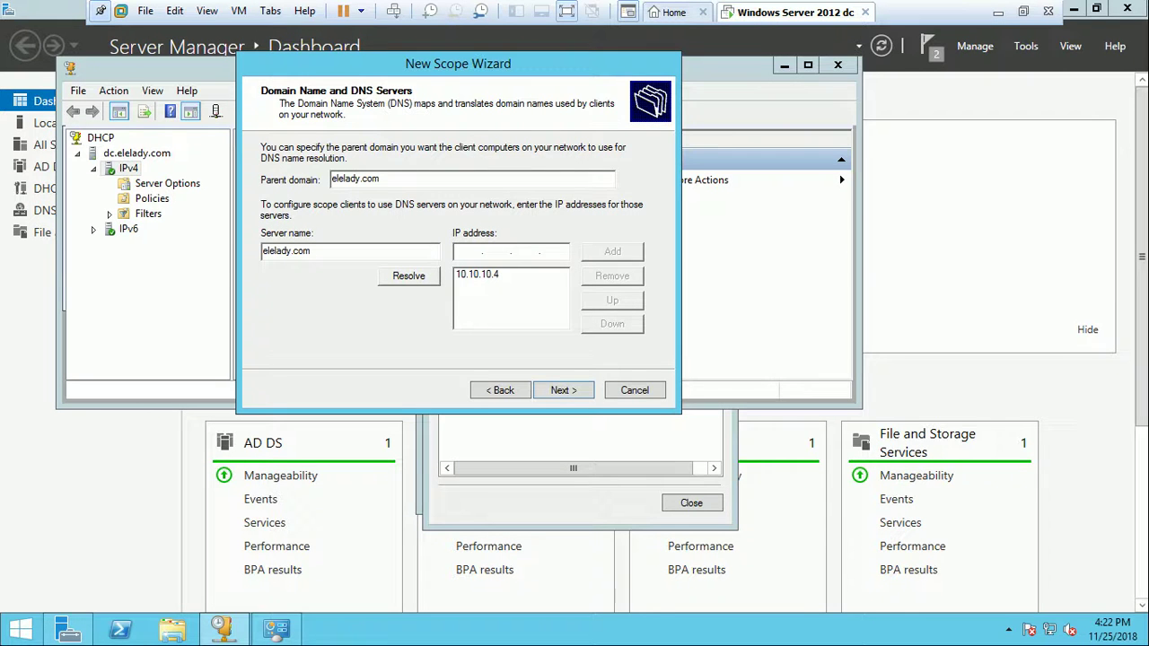
- Remove 10.10.10.4 from the DNS server list, clear the entered address, and resolve the server name elelady.com
{"action": "left_click", "coordinate": [476, 274]}
{"action": "left_click", "coordinate": [611, 276]}
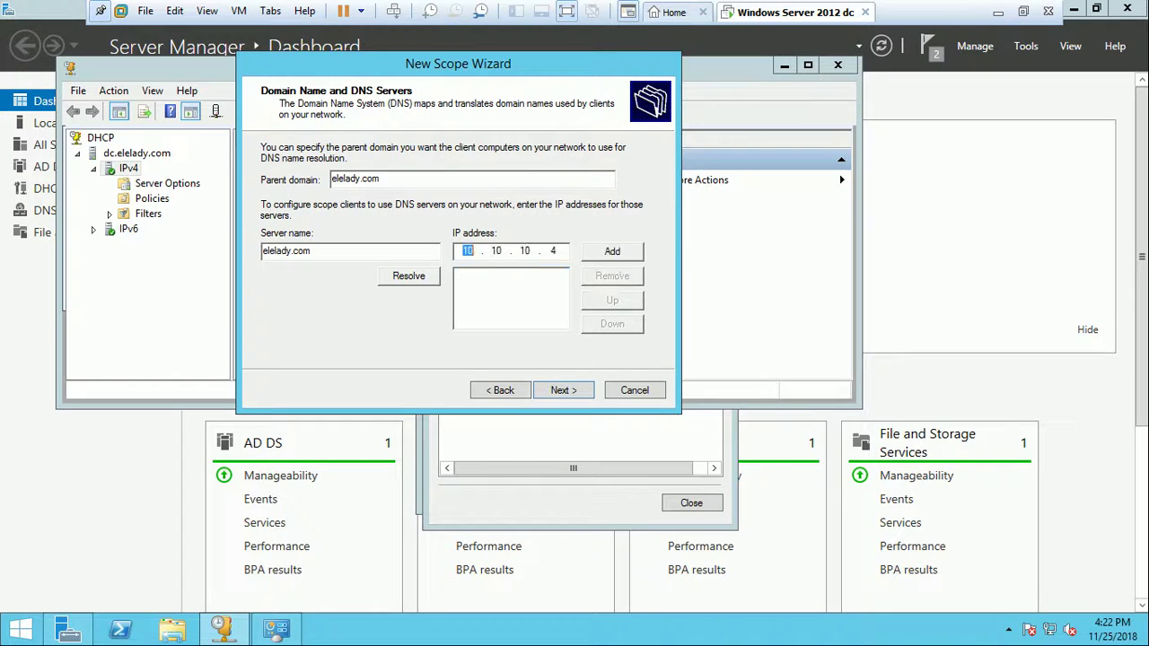
{"action": "left_click", "coordinate": [553, 250]}
{"action": "key", "text": "BackSpace"}
{"action": "key", "text": "BackSpace"}
{"action": "key", "text": "BackSpace"}
{"action": "key", "text": "BackSpace"}
{"action": "key", "text": "BackSpace"}
{"action": "key", "text": "BackSpace"}
{"action": "key", "text": "BackSpace"}
{"action": "left_click", "coordinate": [408, 275]}
- Clear the DNS server's IP address again, resolve elelady.com, and add 10.10.10.4 to the DNS servers
{"action": "left_click", "coordinate": [556, 250]}
{"action": "key", "text": "BackSpace"}
{"action": "key", "text": "BackSpace"}
{"action": "key", "text": "BackSpace"}
{"action": "key", "text": "BackSpace"}
{"action": "key", "text": "BackSpace"}
{"action": "key", "text": "BackSpace"}
{"action": "key", "text": "BackSpace"}
{"action": "left_click", "coordinate": [409, 276]}
{"action": "key", "text": "Return"}
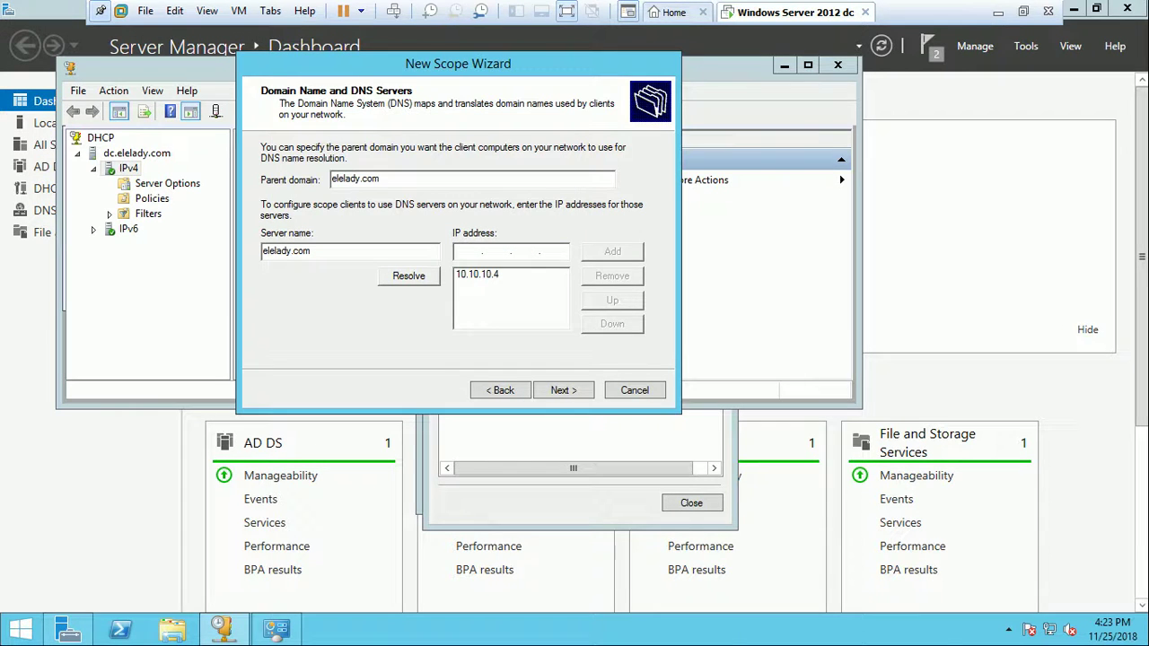
- Leave the WINS servers blank, continue to scope activation, and exit the virtual machine's full-screen view
{"action": "key", "text": "Return"}
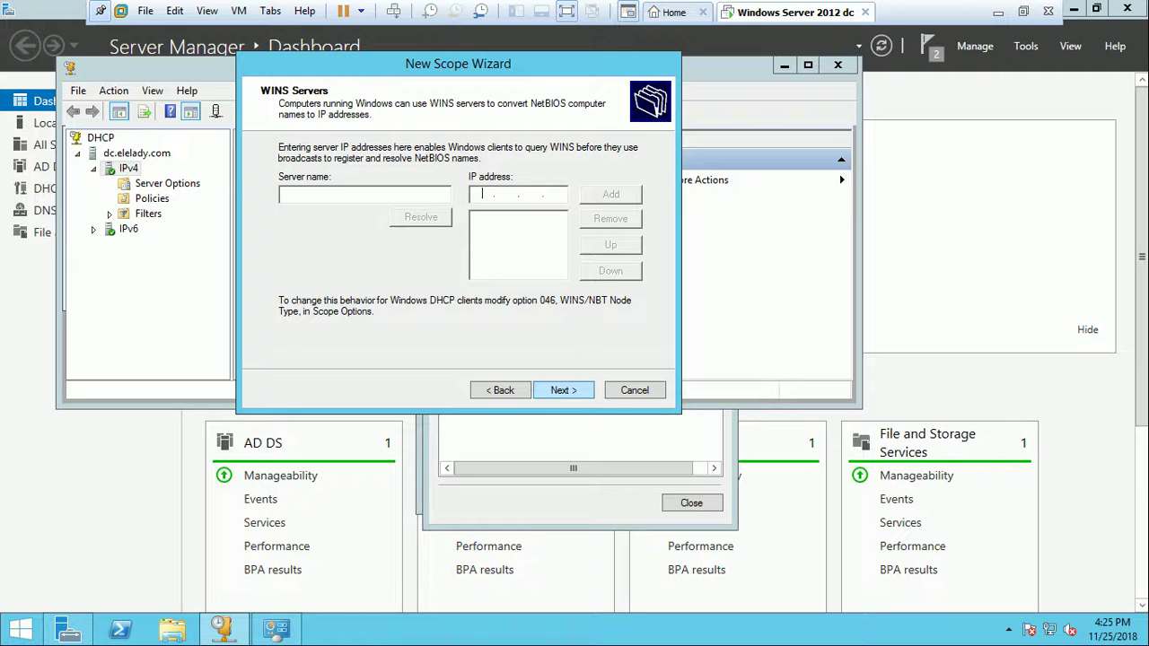
{"action": "key", "text": "Return"}
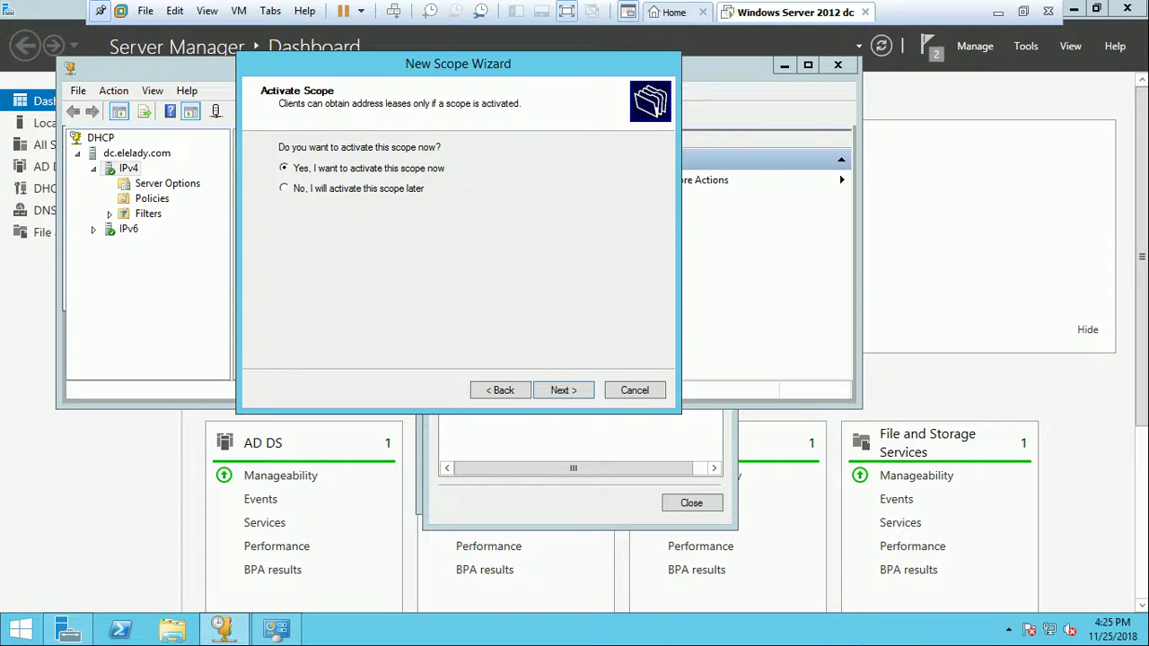
{"action": "left_click", "coordinate": [566, 11]}
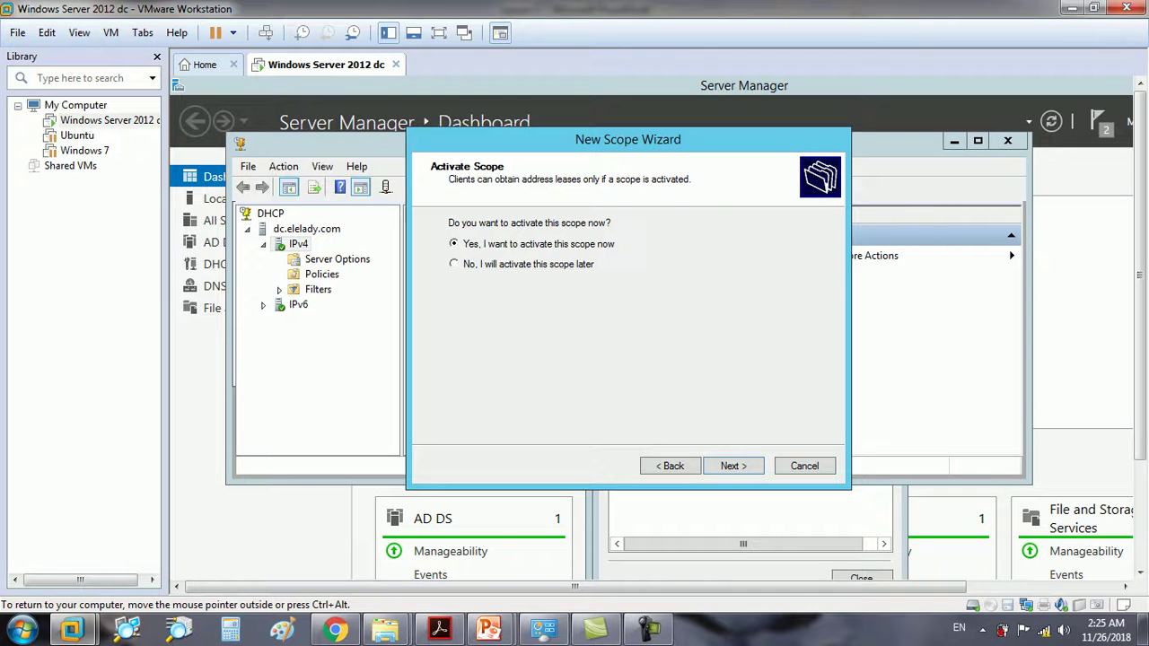
{"action": "key", "text": "ctrl+alt"}
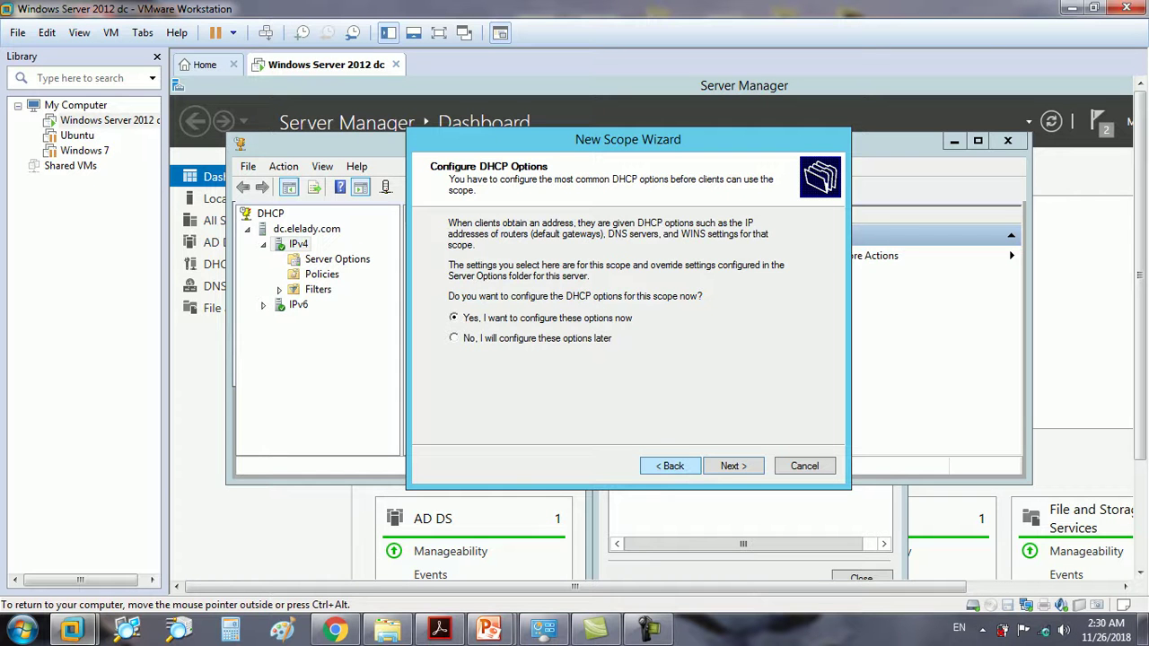
- Look back at the earlier option pages of the scope wizard and continue forward to its completion page
{"action": "left_click", "coordinate": [669, 466]}
{"action": "left_click", "coordinate": [732, 465]}
{"action": "left_click", "coordinate": [733, 466]}
{"action": "left_click", "coordinate": [732, 465]}
{"action": "left_click", "coordinate": [732, 465]}
{"action": "left_click", "coordinate": [732, 466]}
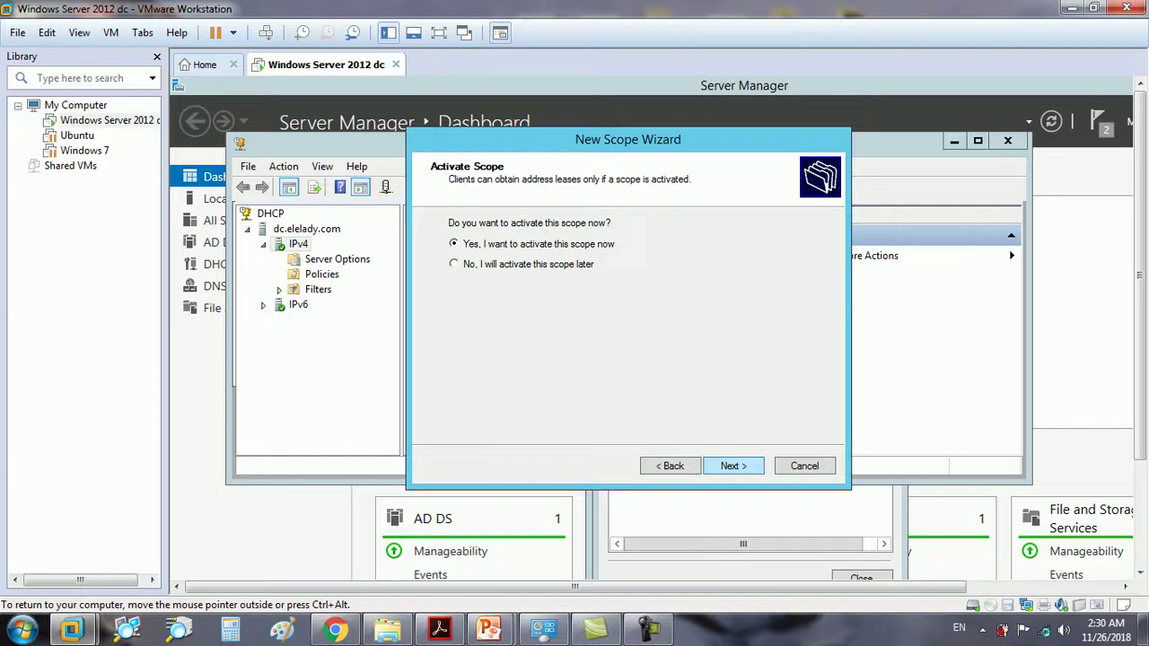
{"action": "left_click", "coordinate": [732, 466]}
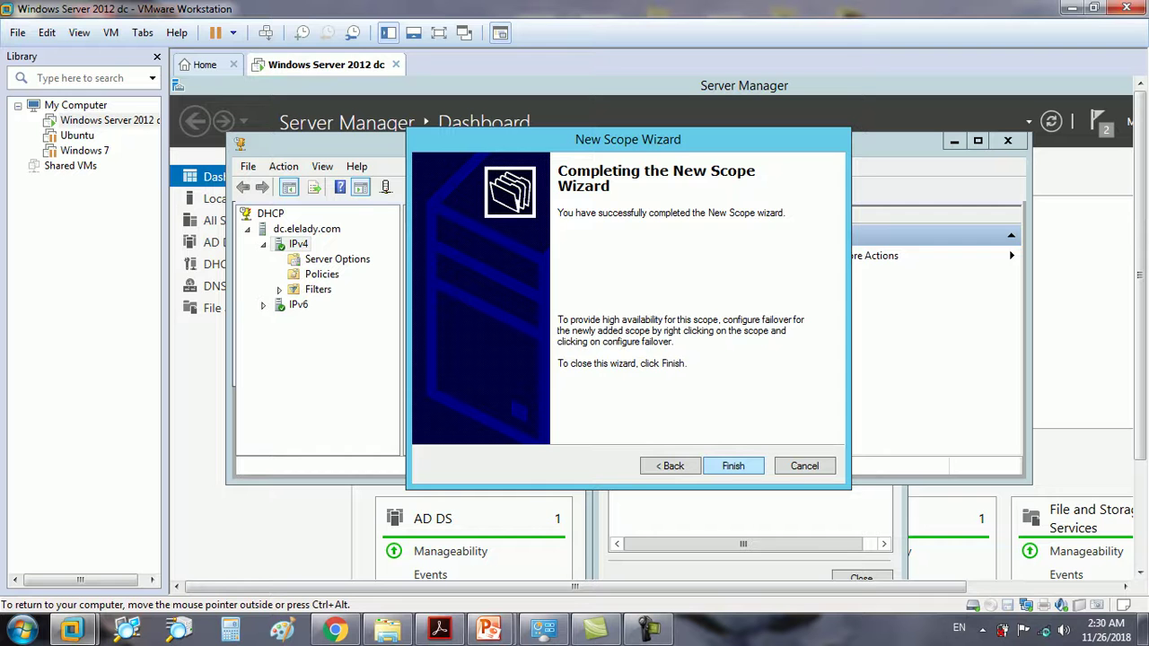
- Go back from the wizard's completion page to the scope's IP address range and review it
{"action": "left_click", "coordinate": [669, 466]}
{"action": "left_click", "coordinate": [669, 466]}
{"action": "left_click", "coordinate": [669, 466]}
{"action": "left_click", "coordinate": [670, 466]}
{"action": "left_click", "coordinate": [669, 465]}
{"action": "left_click", "coordinate": [669, 465]}
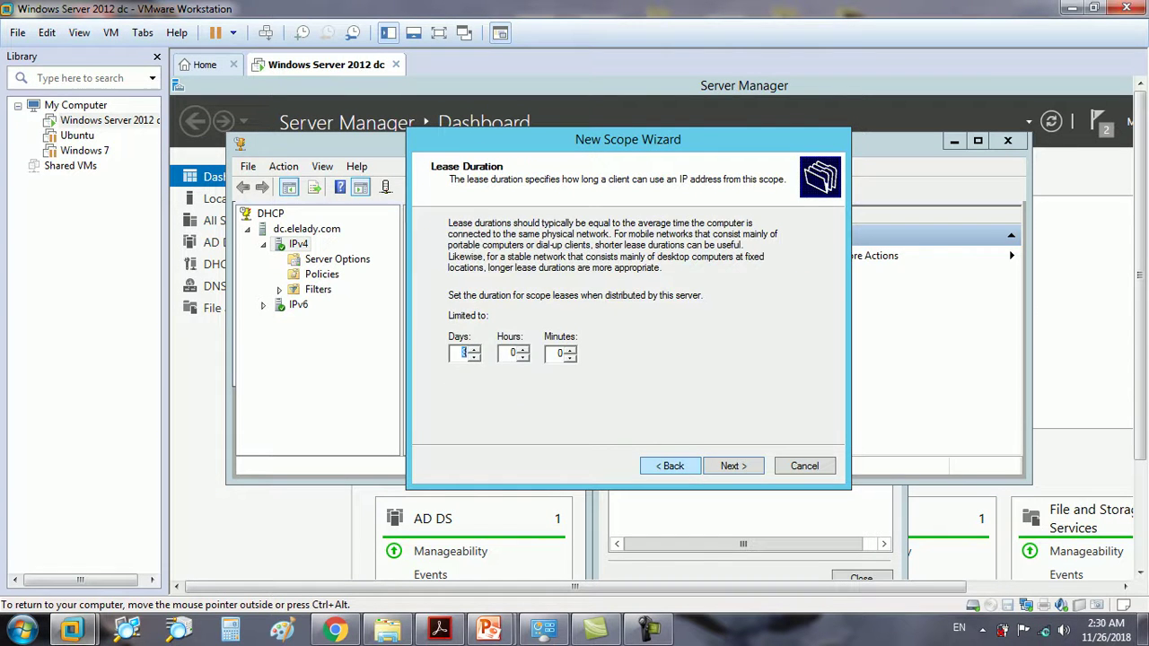
{"action": "left_click", "coordinate": [669, 465]}
{"action": "left_click", "coordinate": [669, 465]}
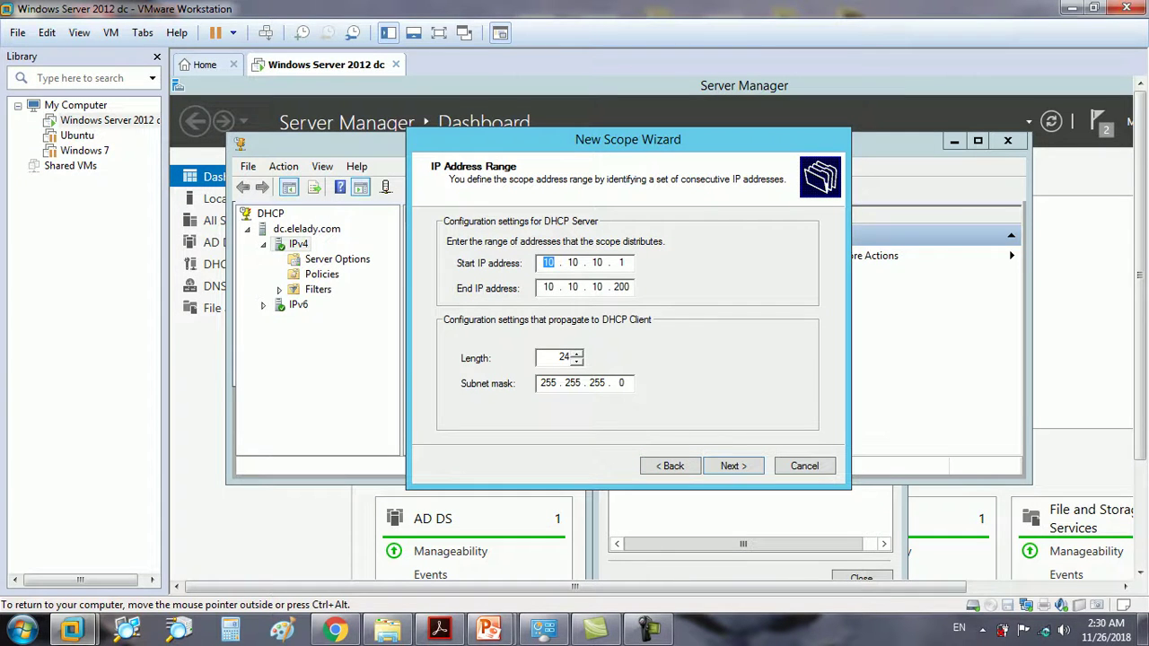
- Accept the existing exclusion, lease, gateway, DNS and WINS settings, activate the scope now, and finish the wizard
{"action": "left_click", "coordinate": [732, 465]}
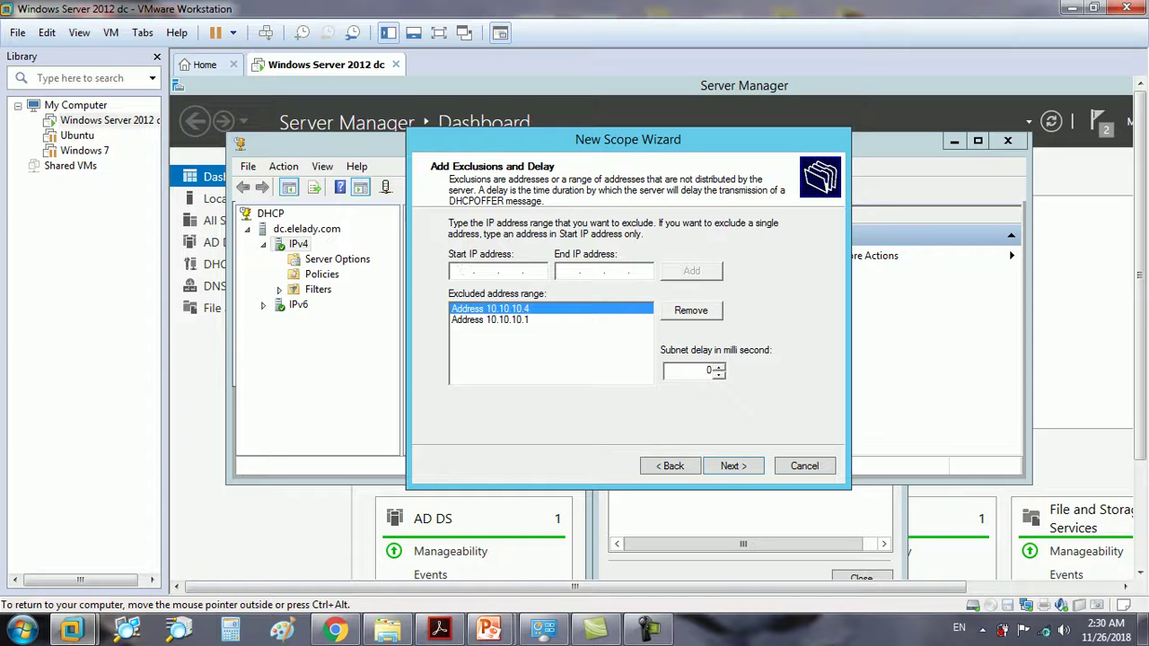
{"action": "key", "text": "Return"}
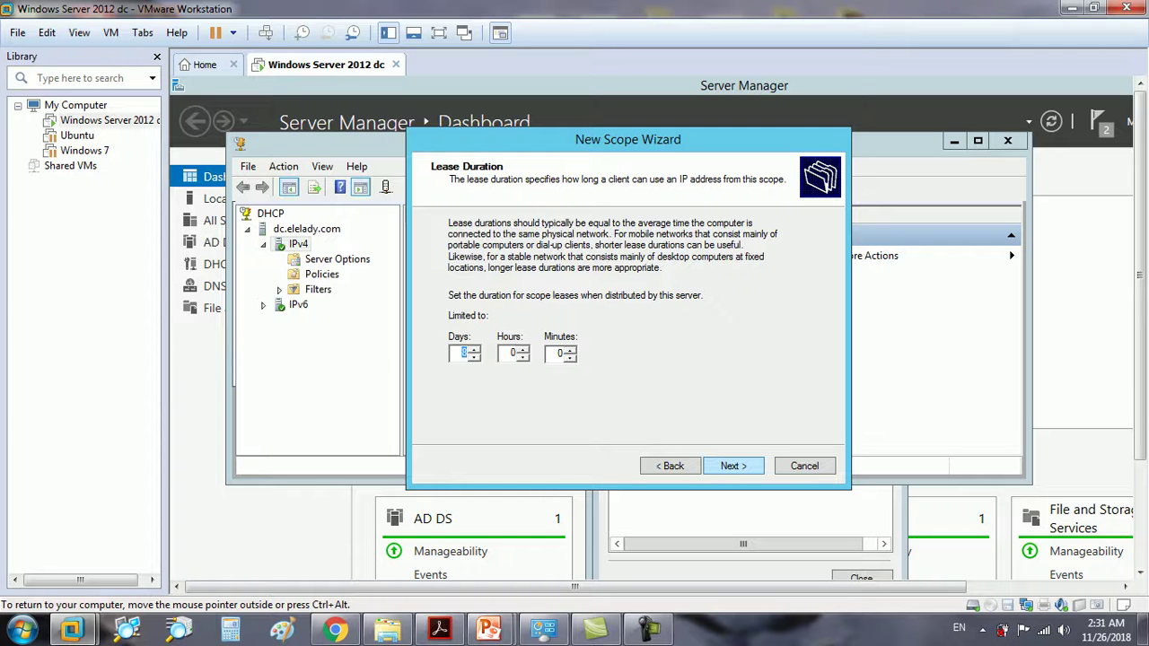
{"action": "key", "text": "Return"}
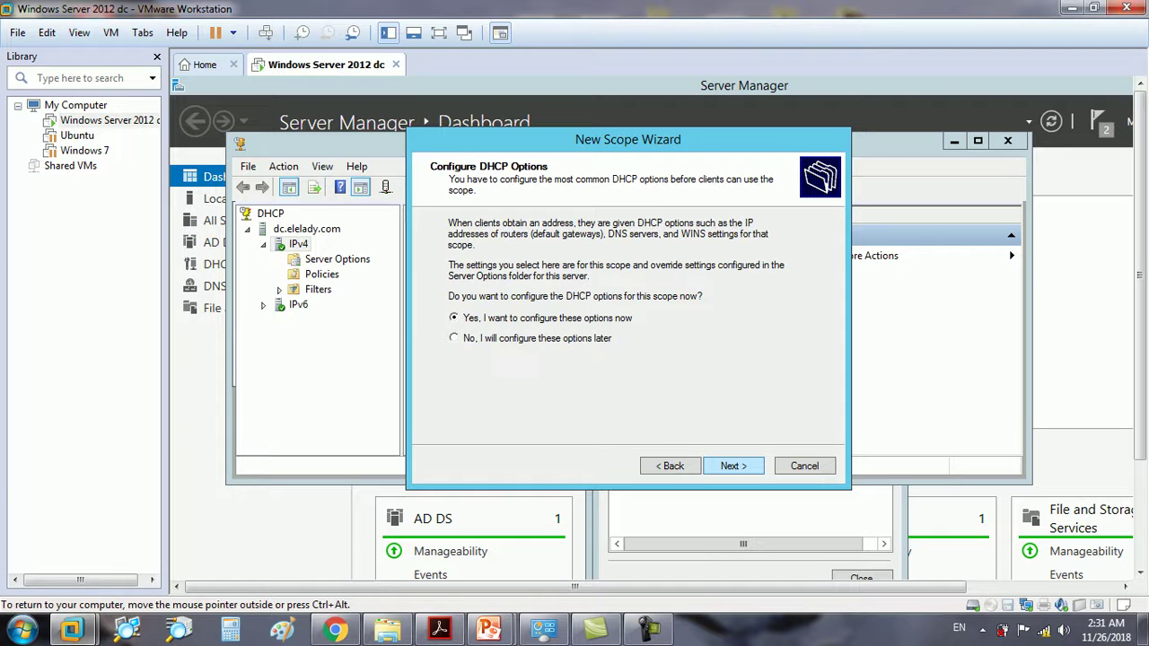
{"action": "key", "text": "Return"}
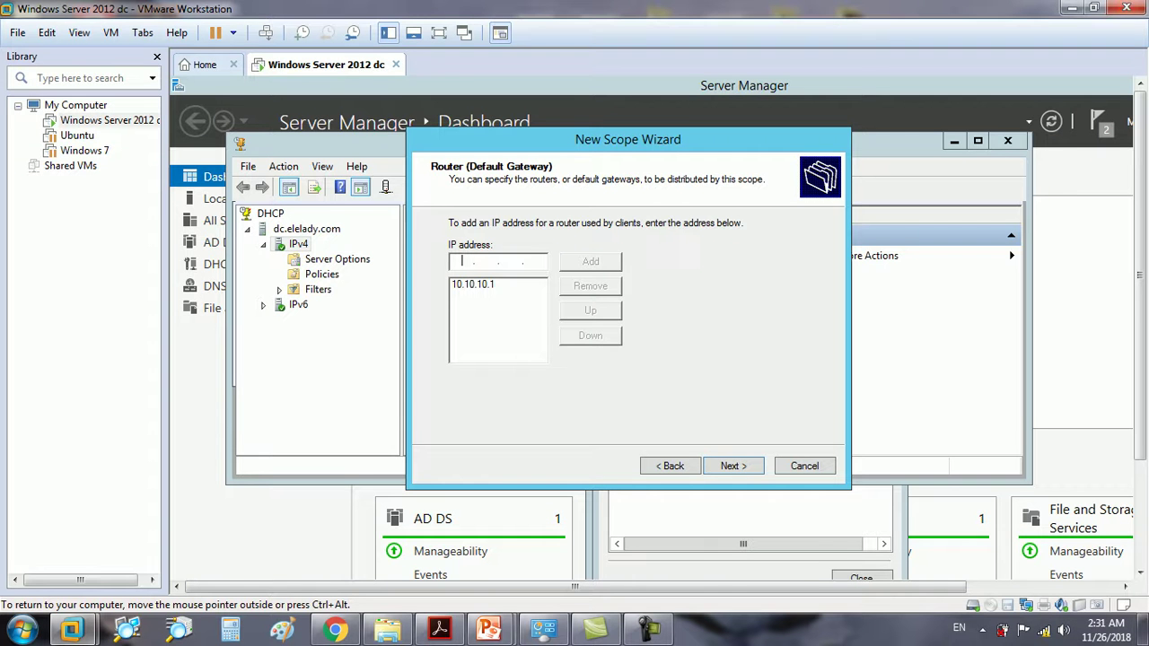
{"action": "key", "text": "Return"}
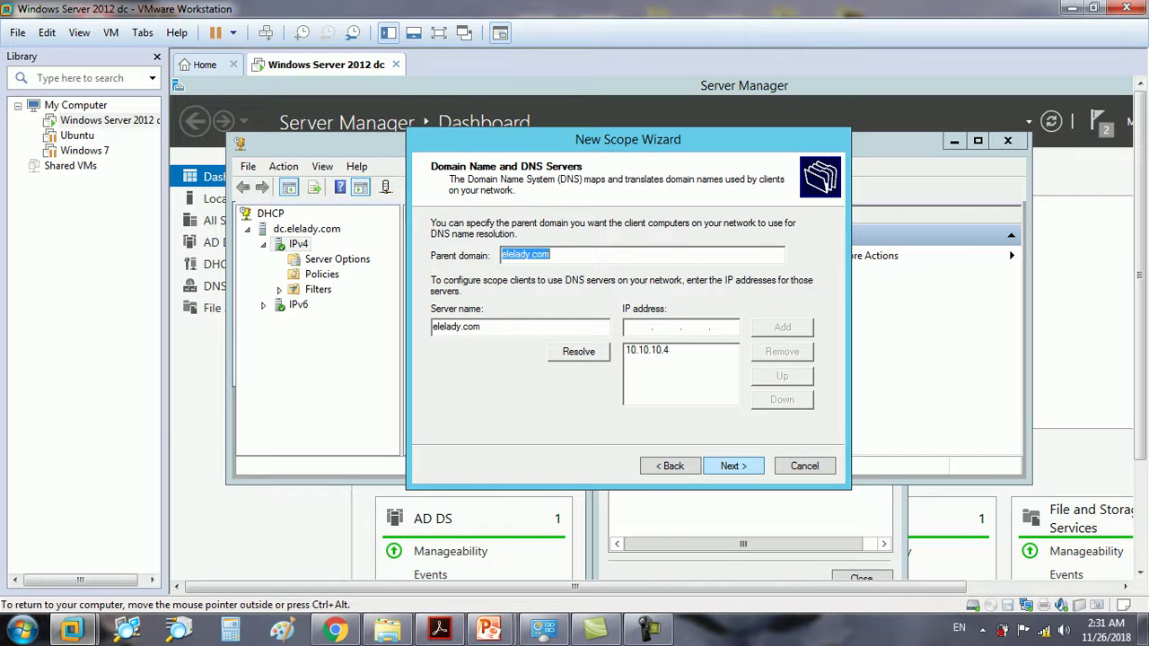
{"action": "key", "text": "Return"}
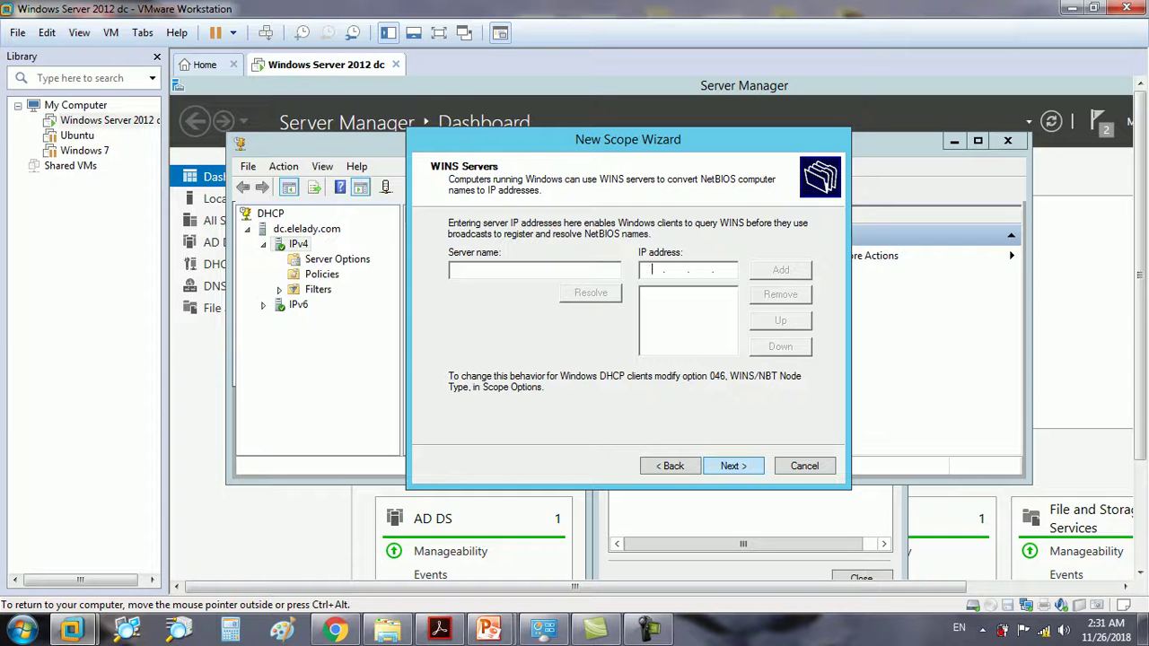
{"action": "key", "text": "Return"}
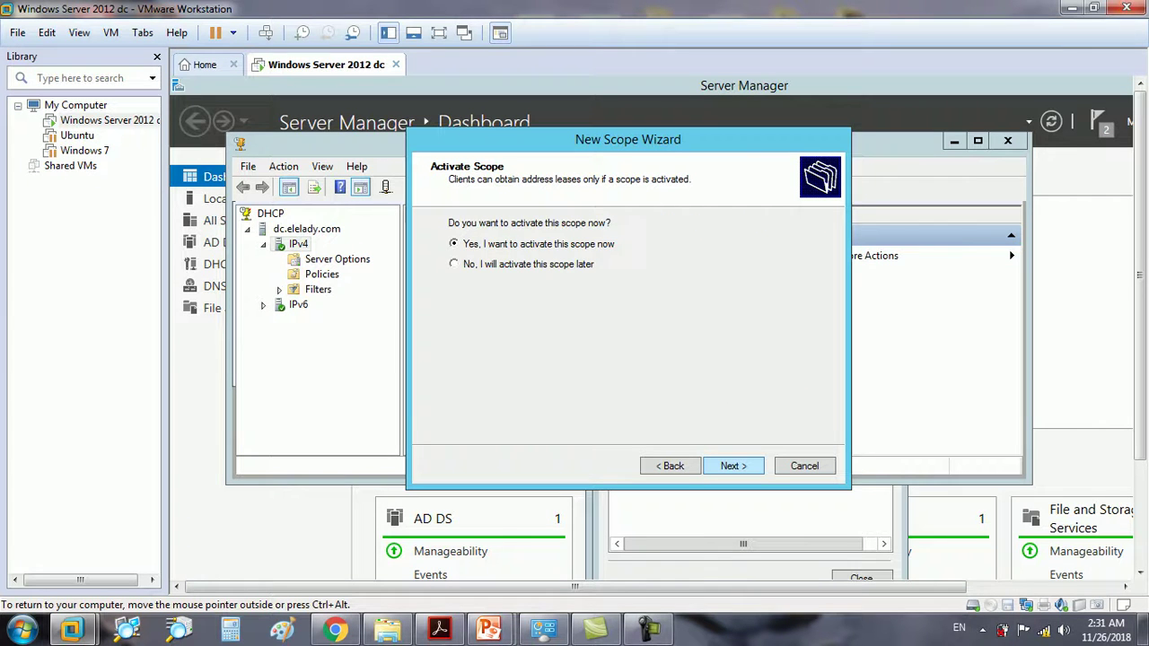
{"action": "key", "text": "Return"}
{"action": "key", "text": "Return"}
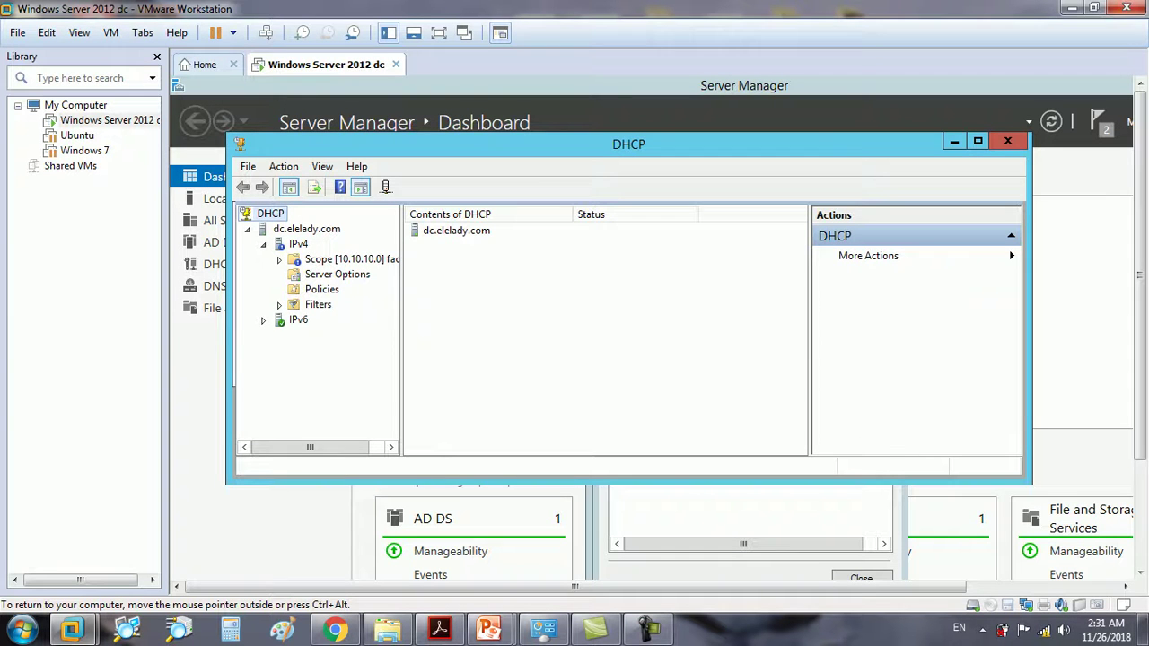
- Expand the factory scope and examine its address pool's distribution range and exclusions, and its address leases
{"action": "left_click", "coordinate": [279, 260]}
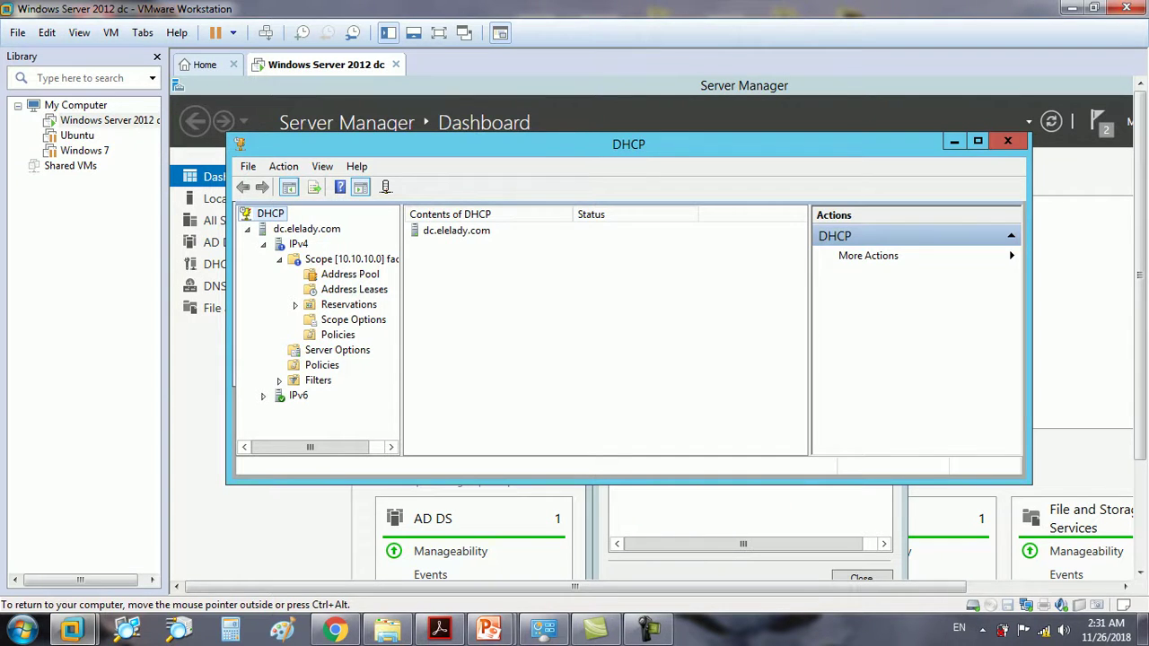
{"action": "left_click", "coordinate": [350, 273]}
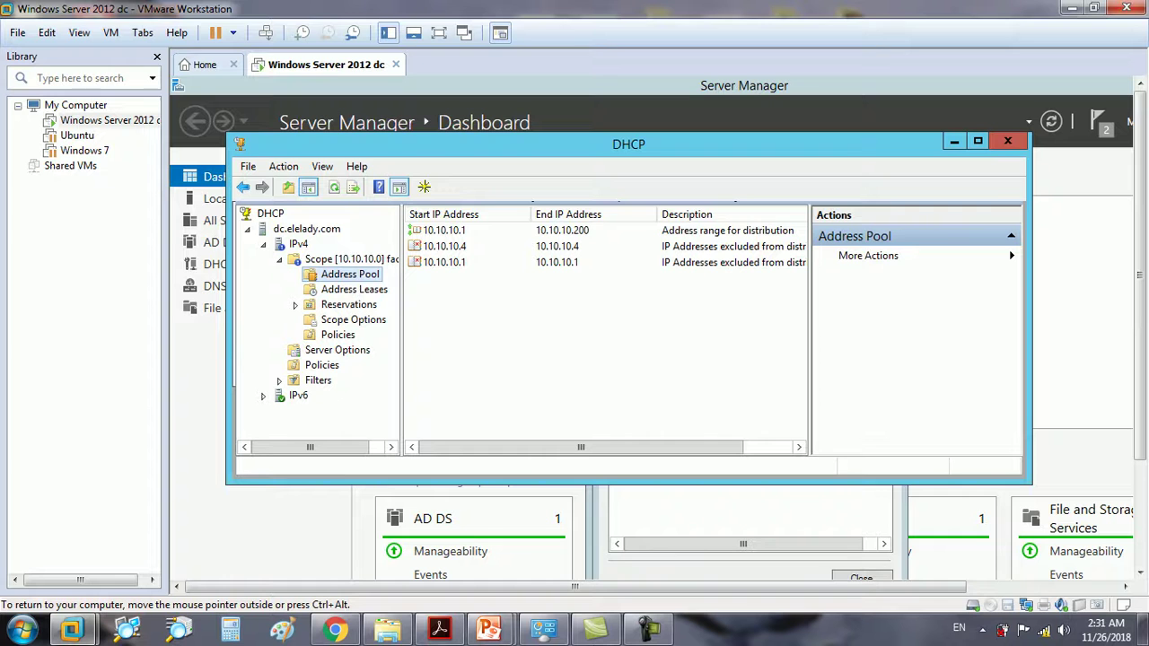
{"action": "left_click", "coordinate": [444, 230]}
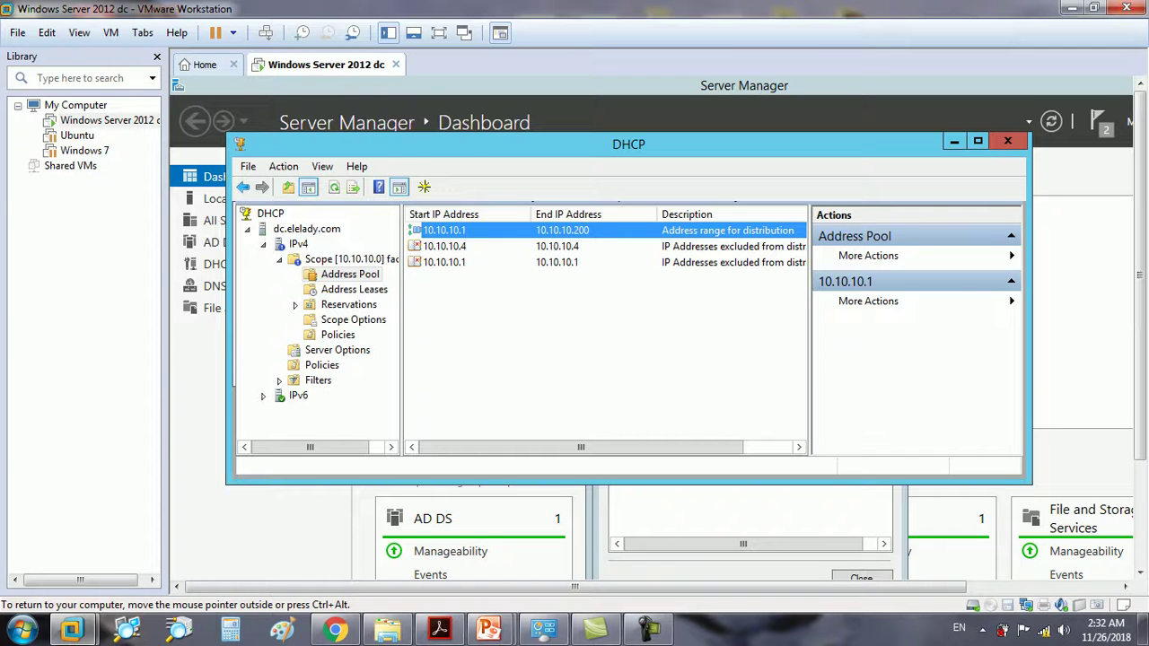
{"action": "left_click", "coordinate": [444, 246]}
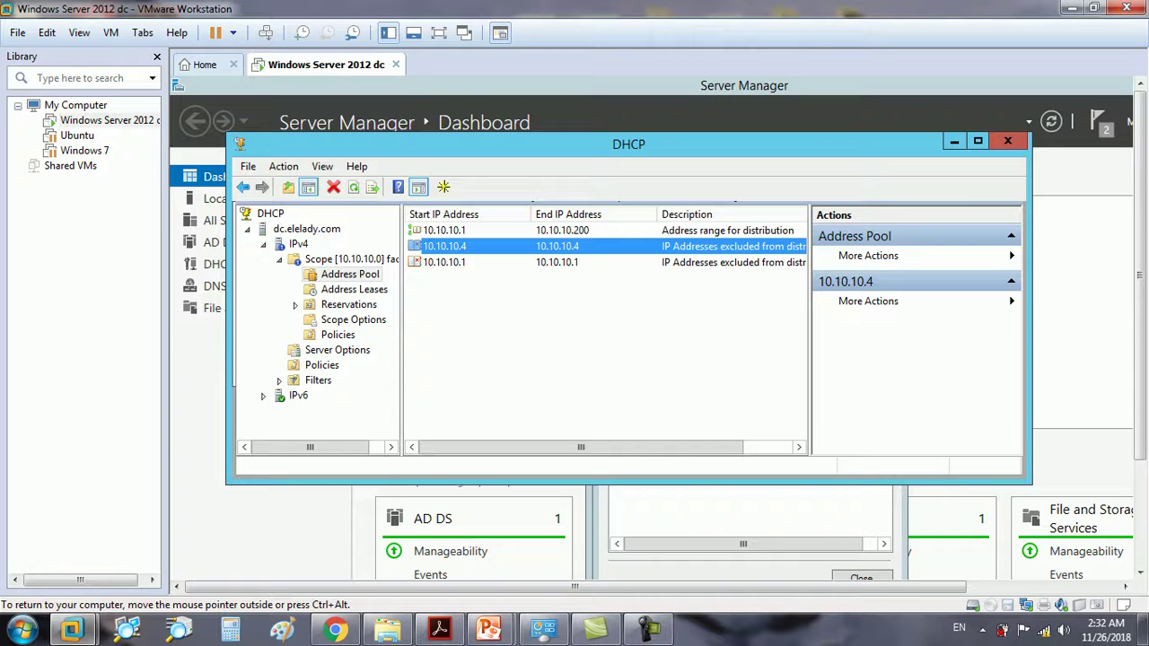
{"action": "left_click", "coordinate": [444, 262]}
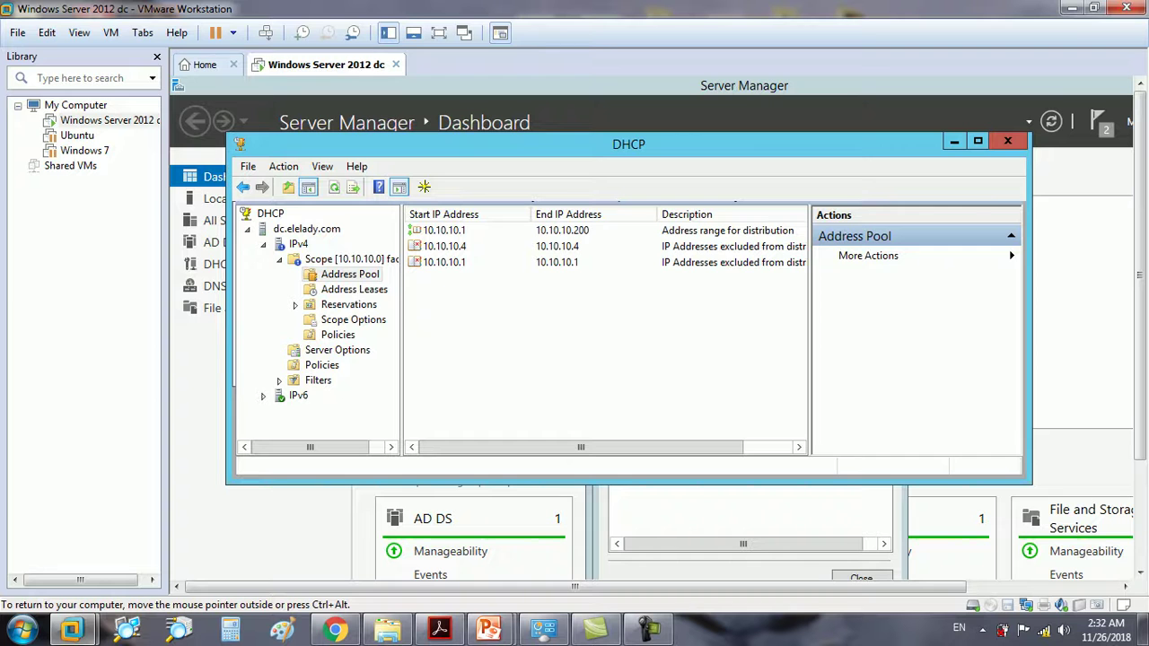
{"action": "left_click", "coordinate": [444, 262]}
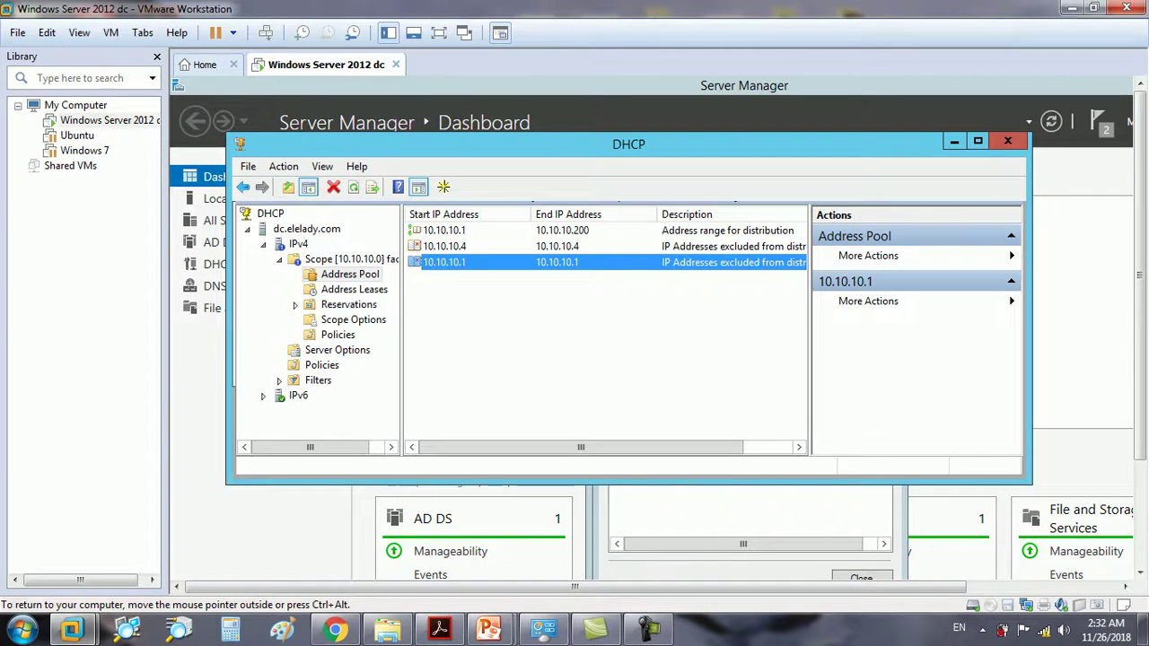
{"action": "left_click", "coordinate": [354, 289]}
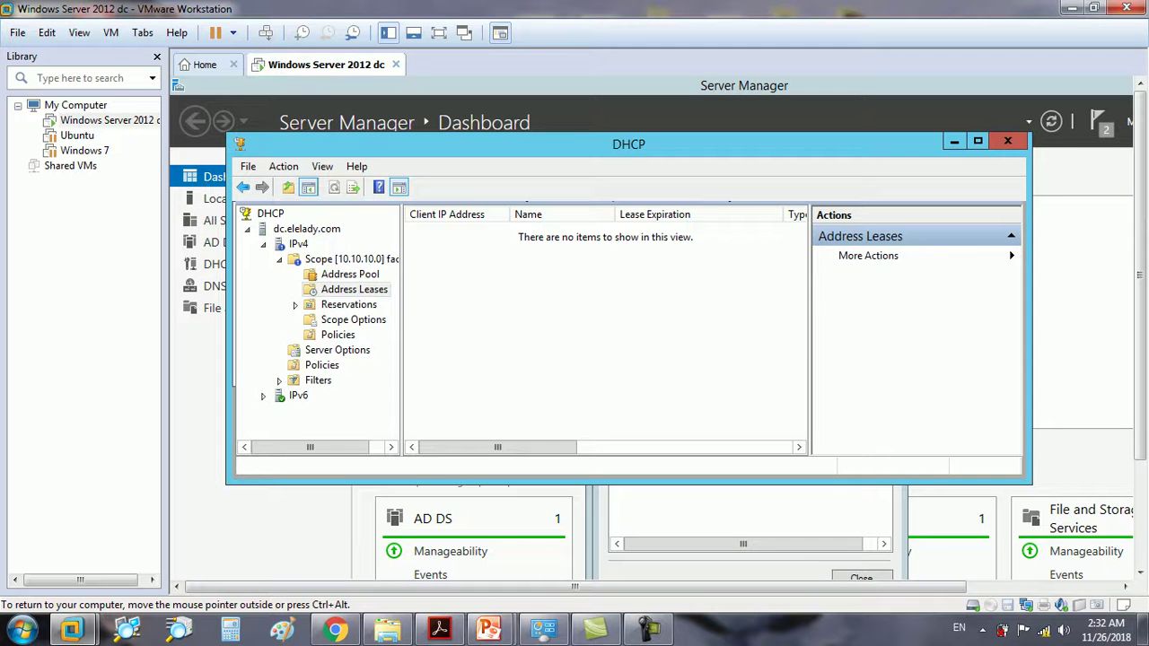
- Refresh the dc.elelady.com server and reopen the factory scope's address pool
{"action": "right_click", "coordinate": [289, 229]}
{"action": "left_click", "coordinate": [332, 357]}
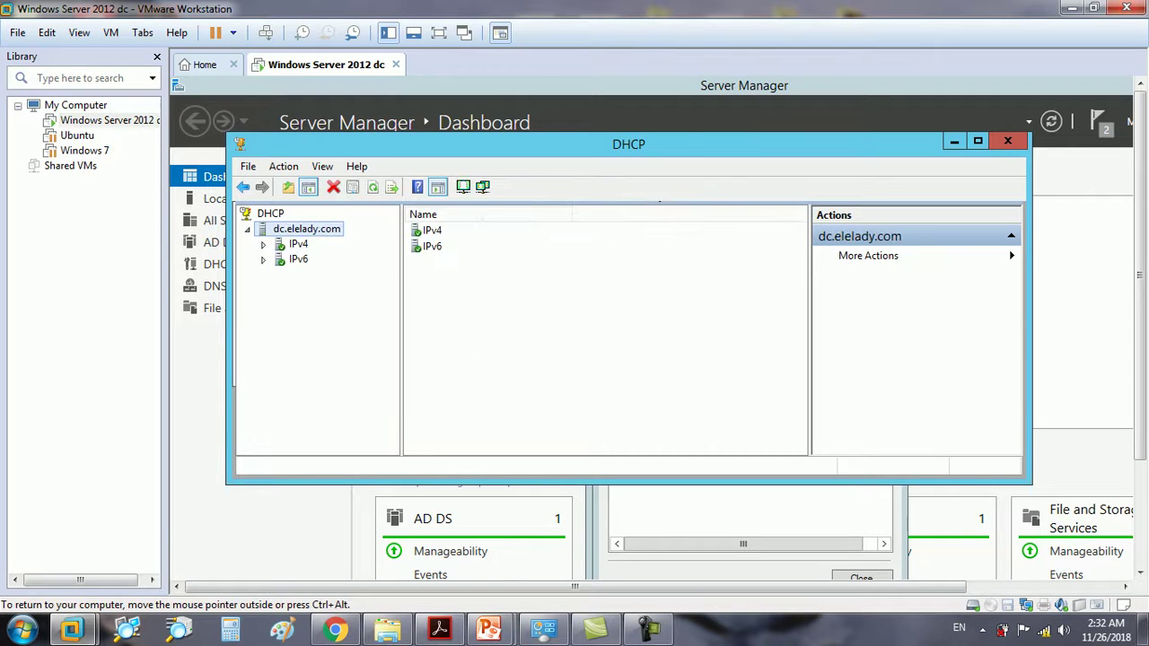
{"action": "left_click", "coordinate": [263, 244]}
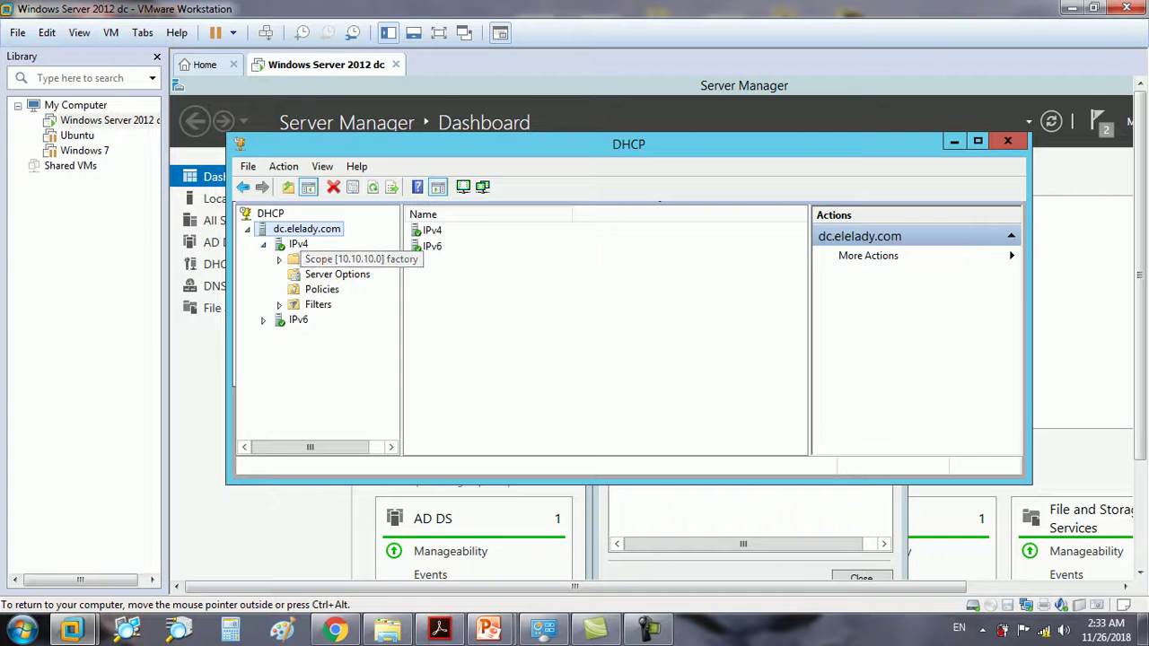
{"action": "double_click", "coordinate": [346, 259]}
{"action": "left_click", "coordinate": [350, 273]}
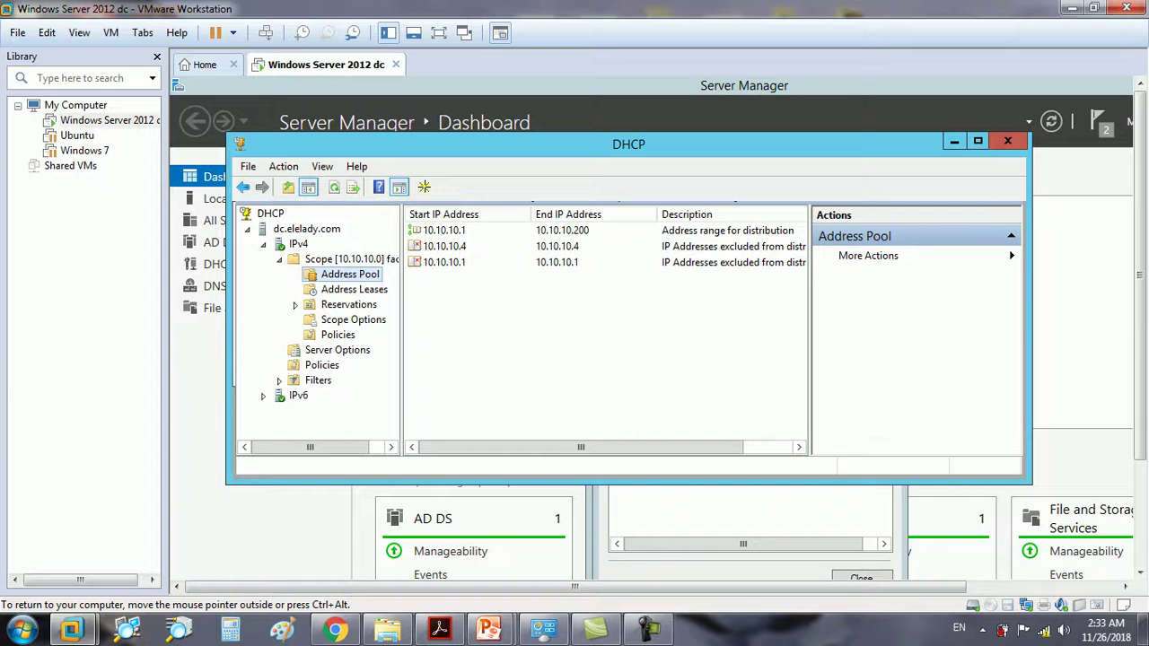
{"action": "key", "text": "ctrl+alt"}
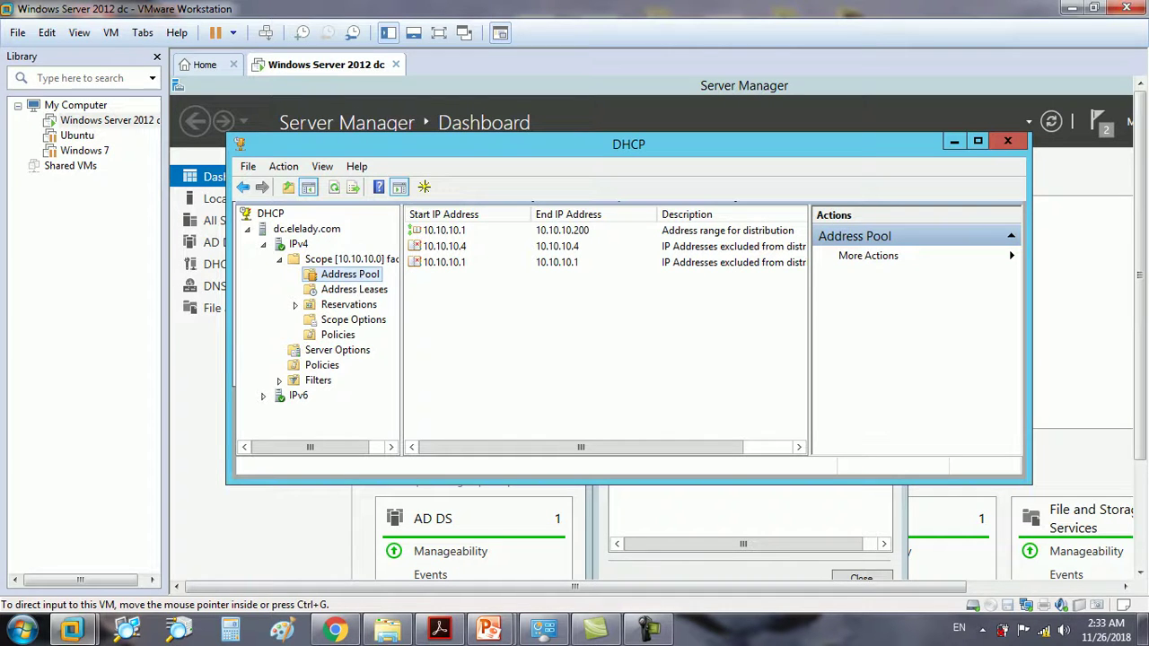
{"action": "key", "text": "ctrl+g"}
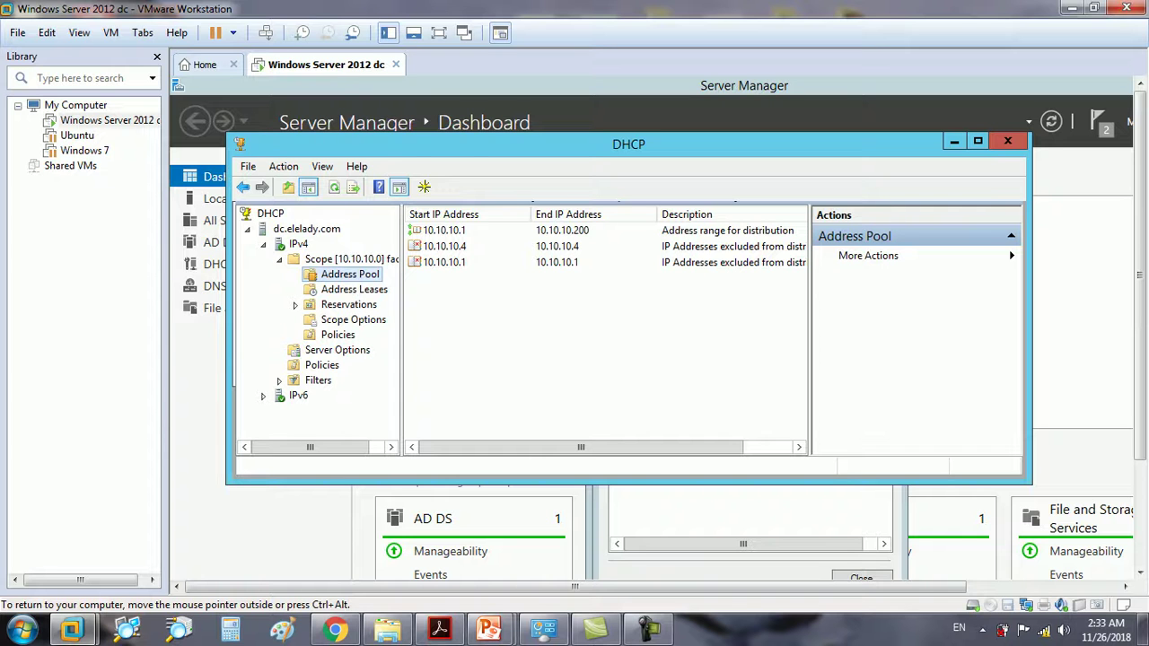
{"action": "left_click", "coordinate": [444, 262]}
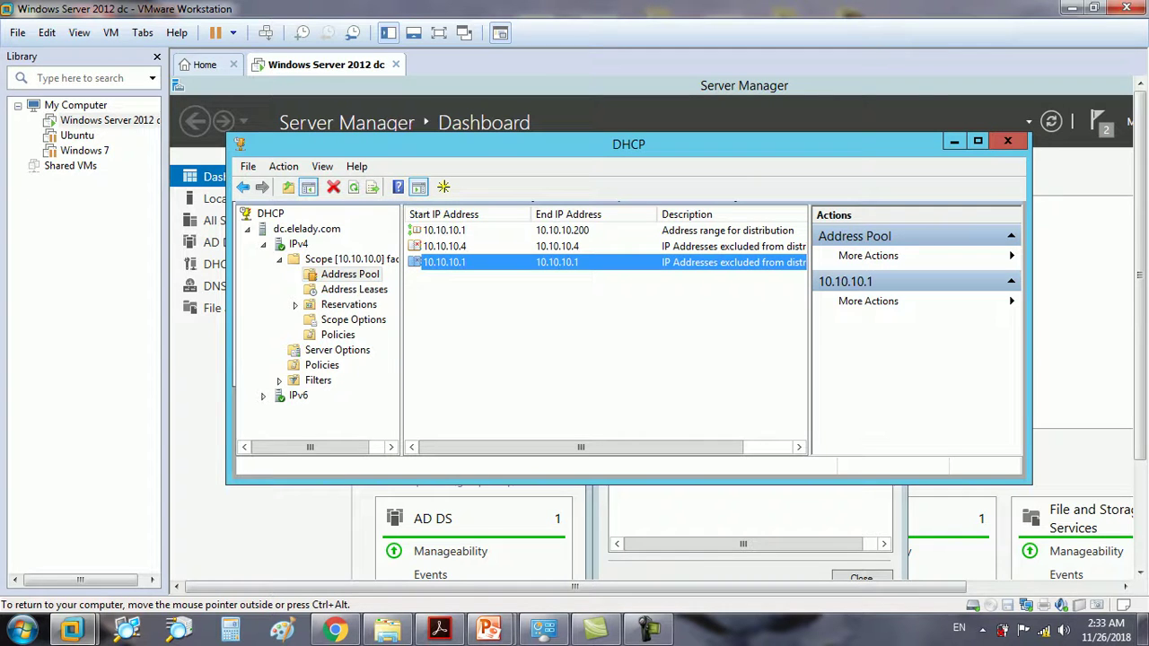
{"action": "right_click", "coordinate": [439, 289]}
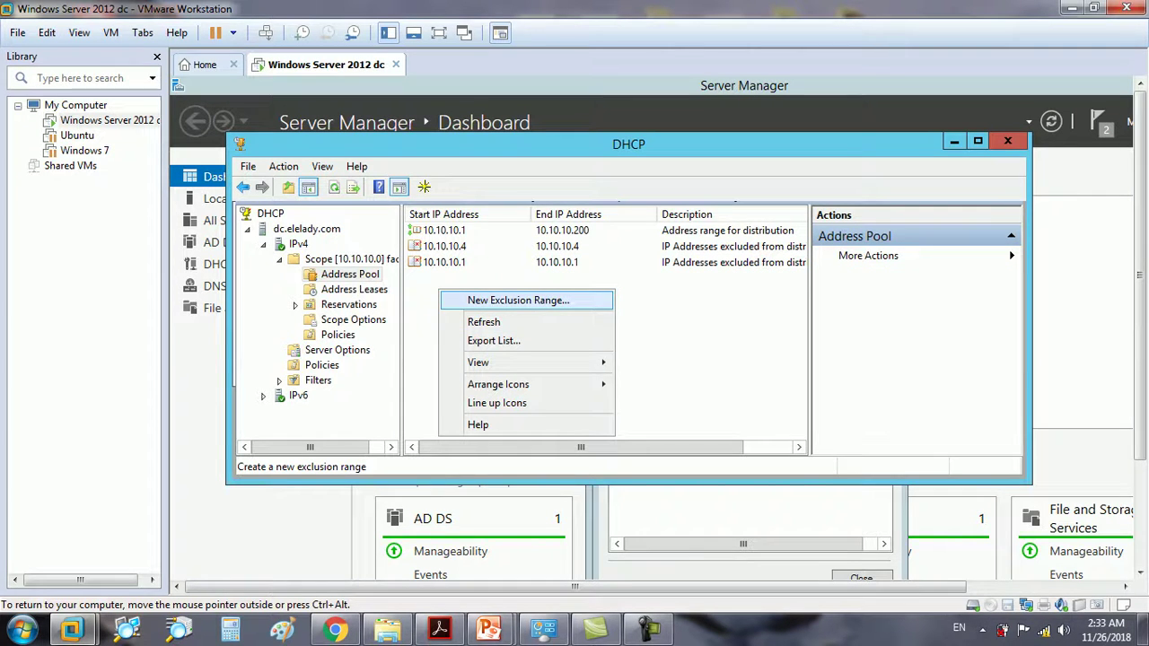
{"action": "left_click", "coordinate": [518, 300]}
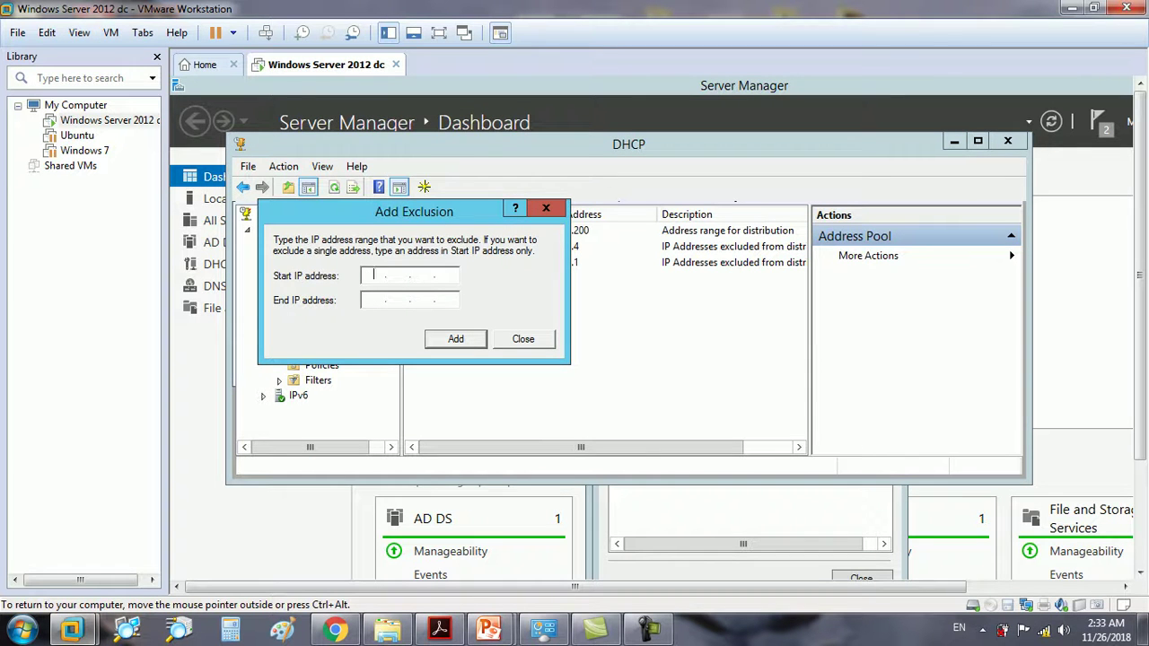
{"action": "key", "text": "Escape"}
- Delete the 10.10.10.1 exclusion from the factory scope's address pool and confirm the deletion
{"action": "left_click", "coordinate": [445, 262]}
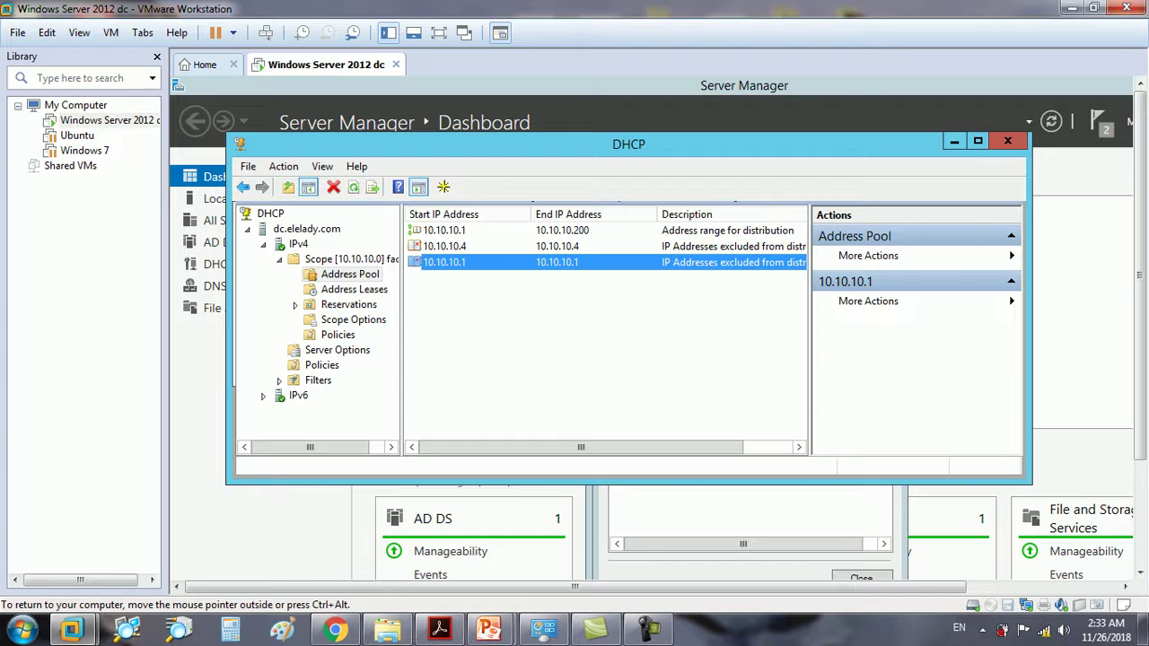
{"action": "right_click", "coordinate": [438, 262]}
{"action": "left_click", "coordinate": [476, 273]}
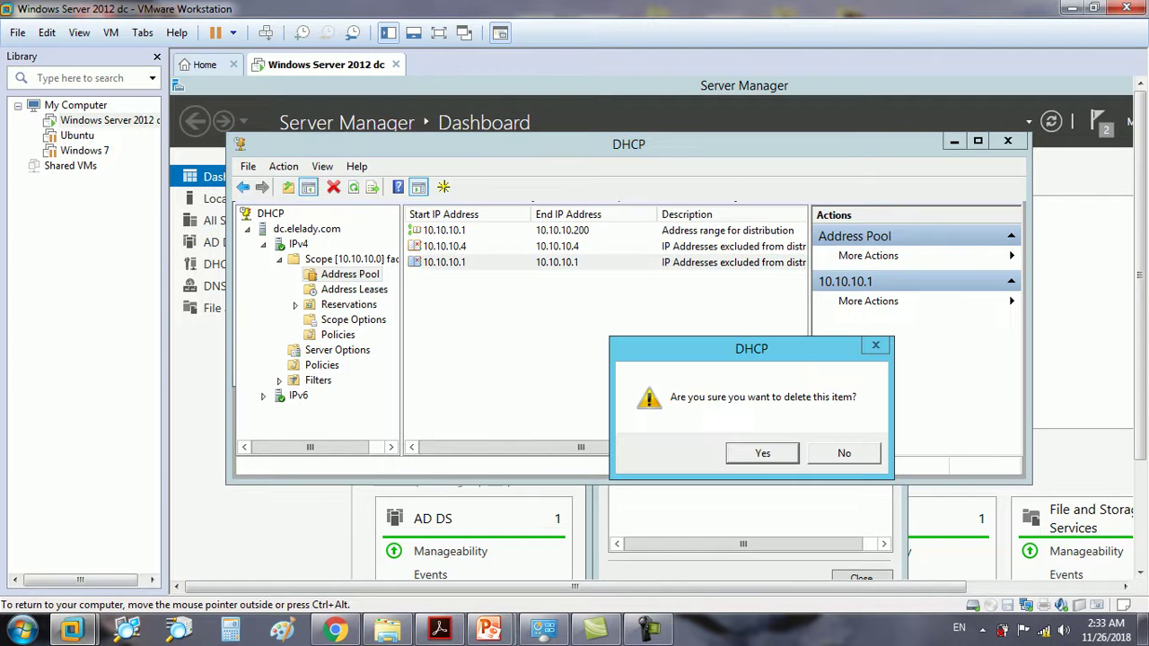
{"action": "left_click", "coordinate": [762, 453]}
- Add a new exclusion for the single address 10.10.10.1 to the address pool and close the exclusion dialog
{"action": "right_click", "coordinate": [427, 288]}
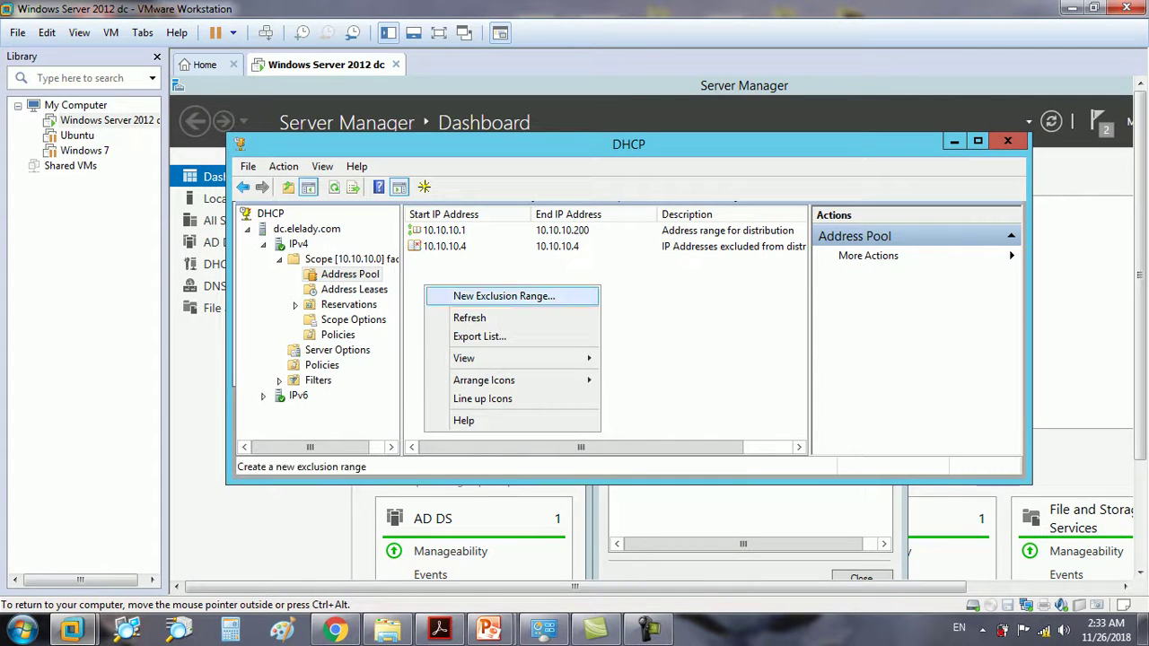
{"action": "left_click", "coordinate": [503, 296]}
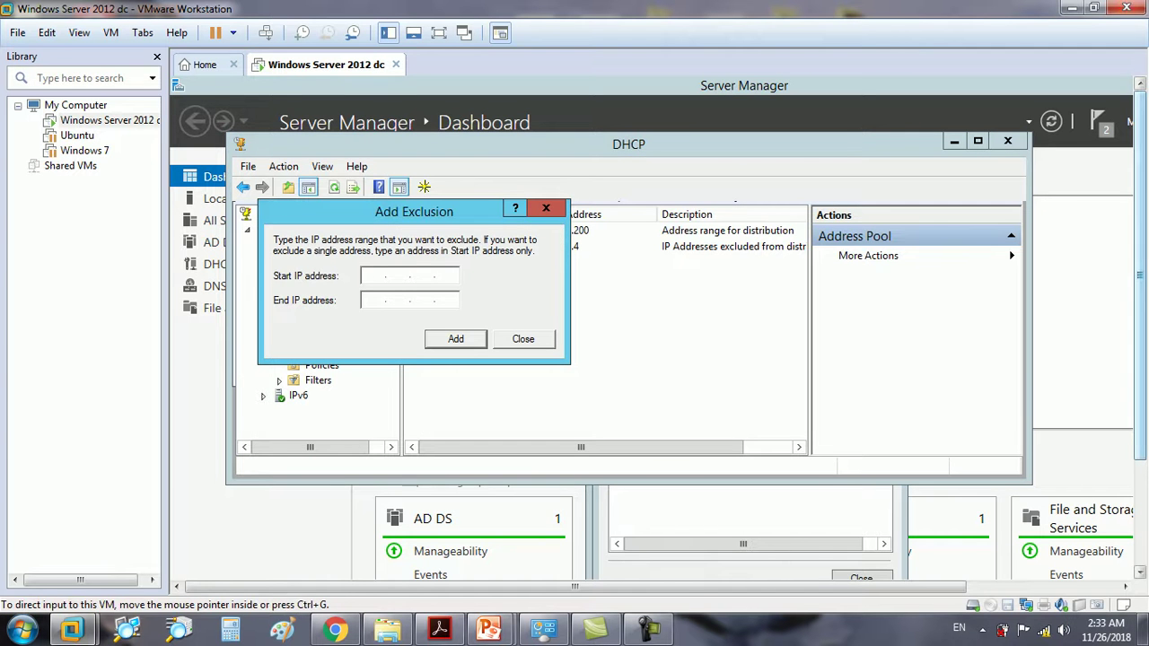
{"action": "type", "text": "10.10.10.1"}
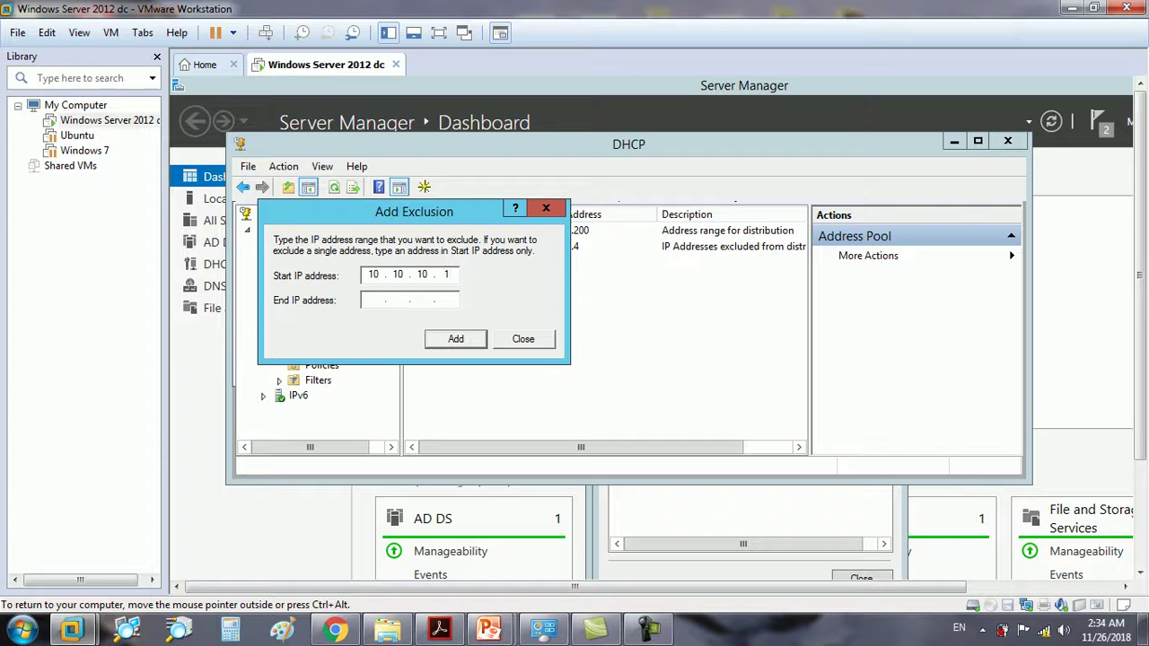
{"action": "key", "text": "Return"}
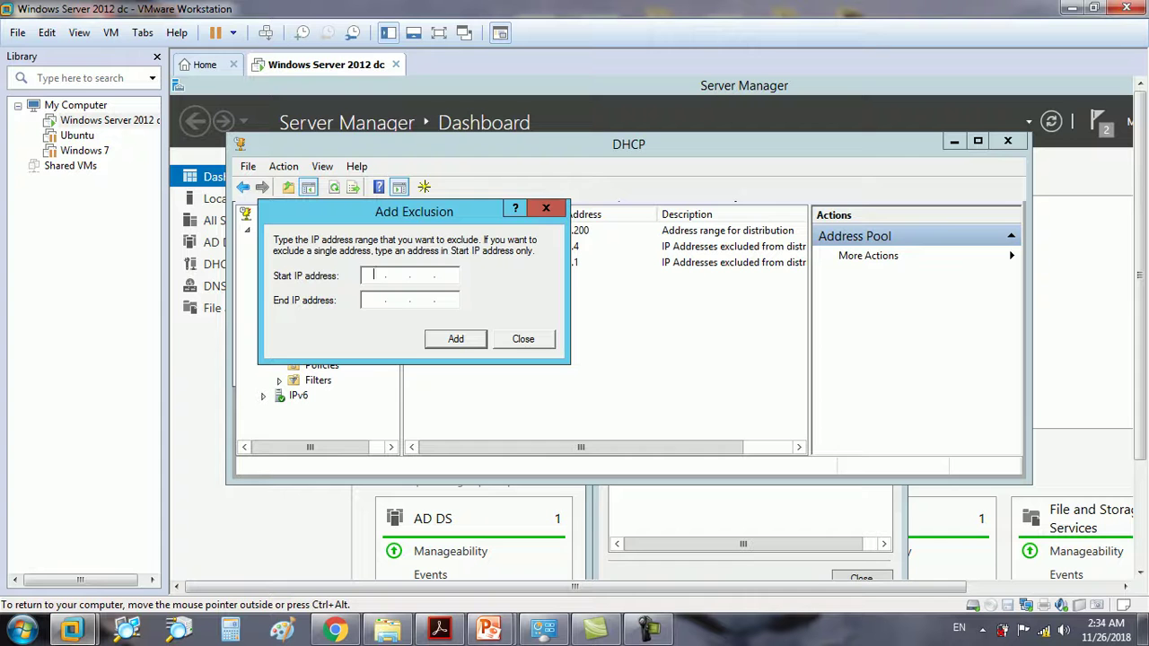
{"action": "left_click", "coordinate": [523, 338]}
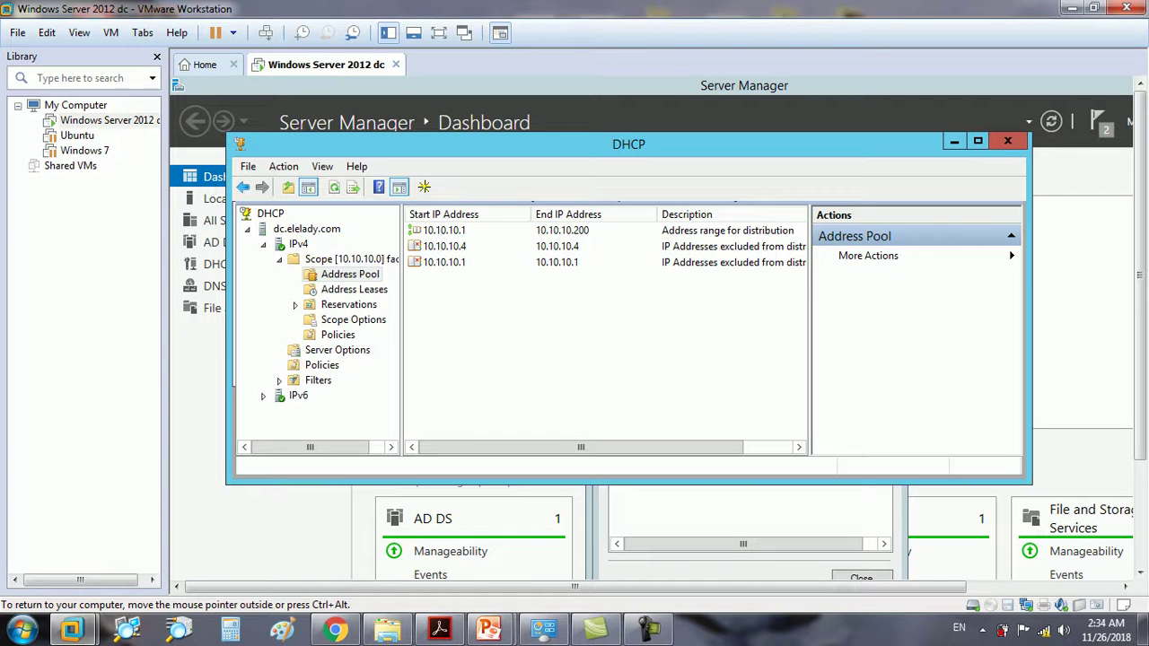
- Review the address pool's distribution range and exclusion entries, and open the scope's address leases
{"action": "left_click", "coordinate": [444, 262]}
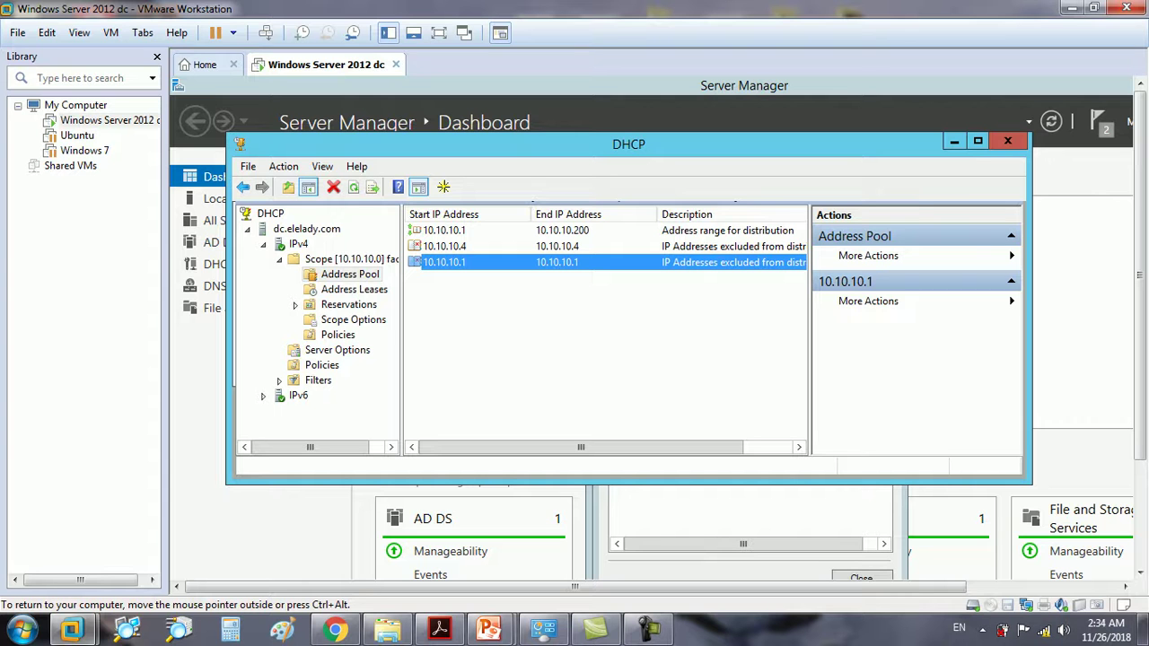
{"action": "left_click", "coordinate": [445, 230]}
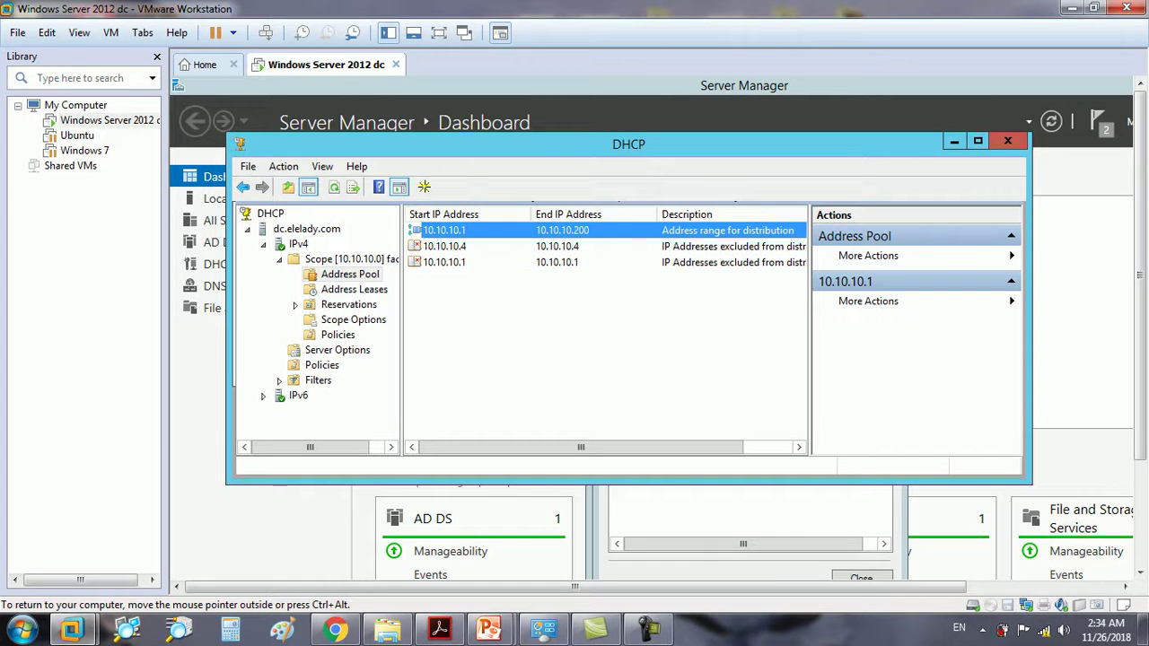
{"action": "key", "text": "Down"}
{"action": "key", "text": "Down"}
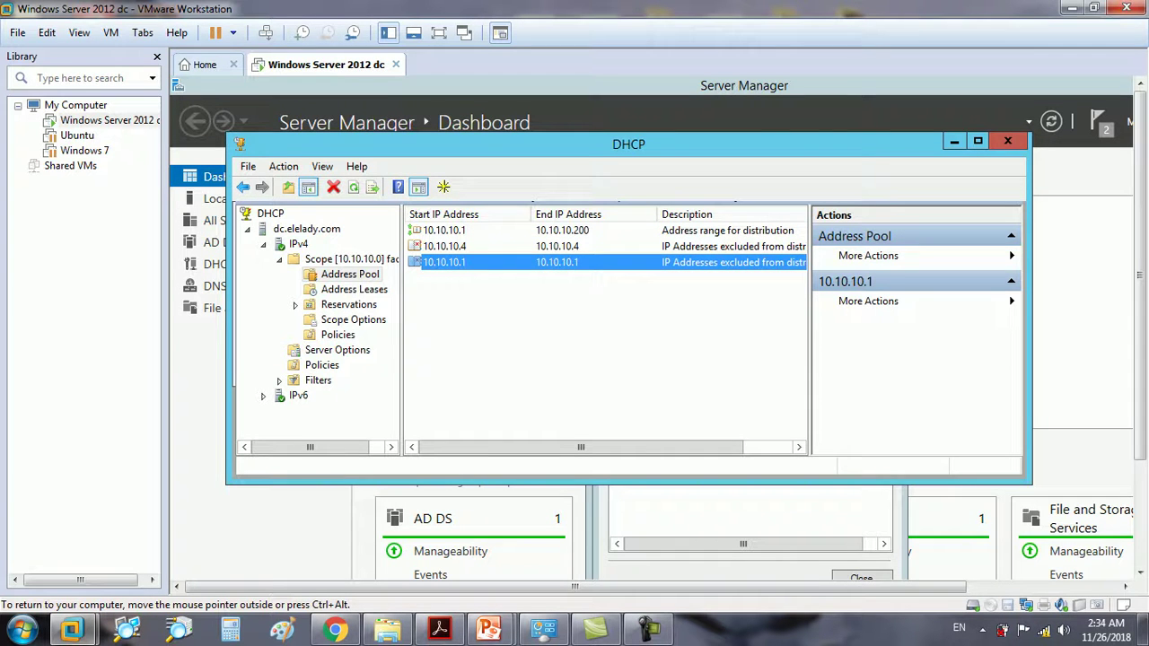
{"action": "left_click", "coordinate": [354, 289]}
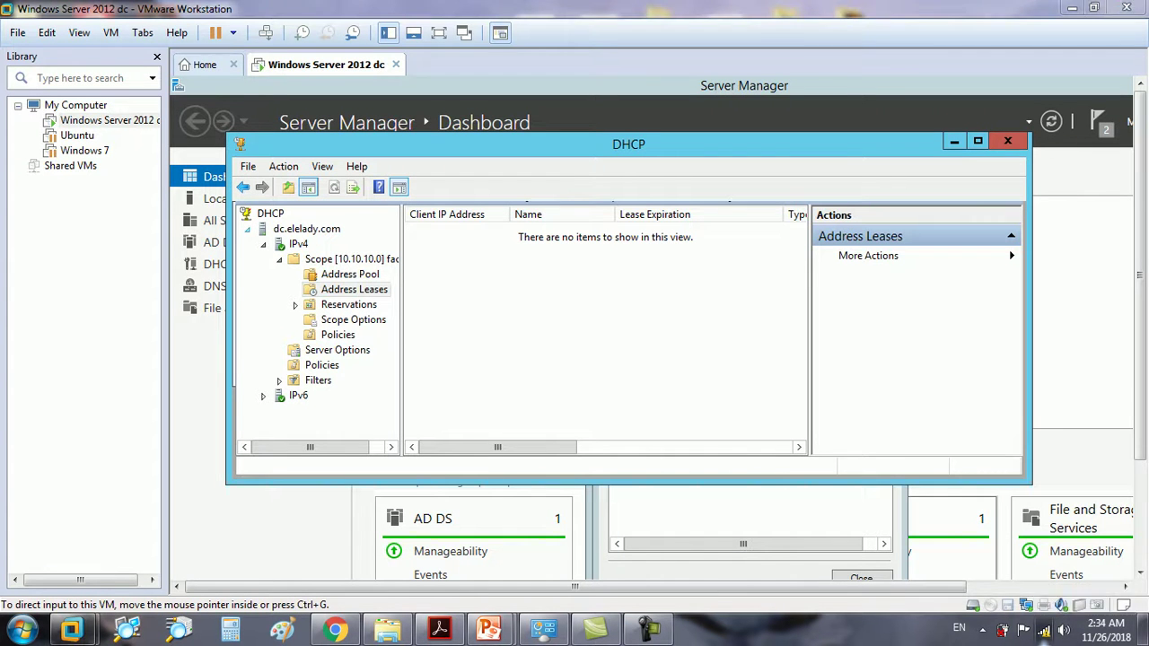
- On the host computer, open the wireless connection's status from Network and Sharing Center and run the network diagnosis
{"action": "left_click", "coordinate": [1044, 629]}
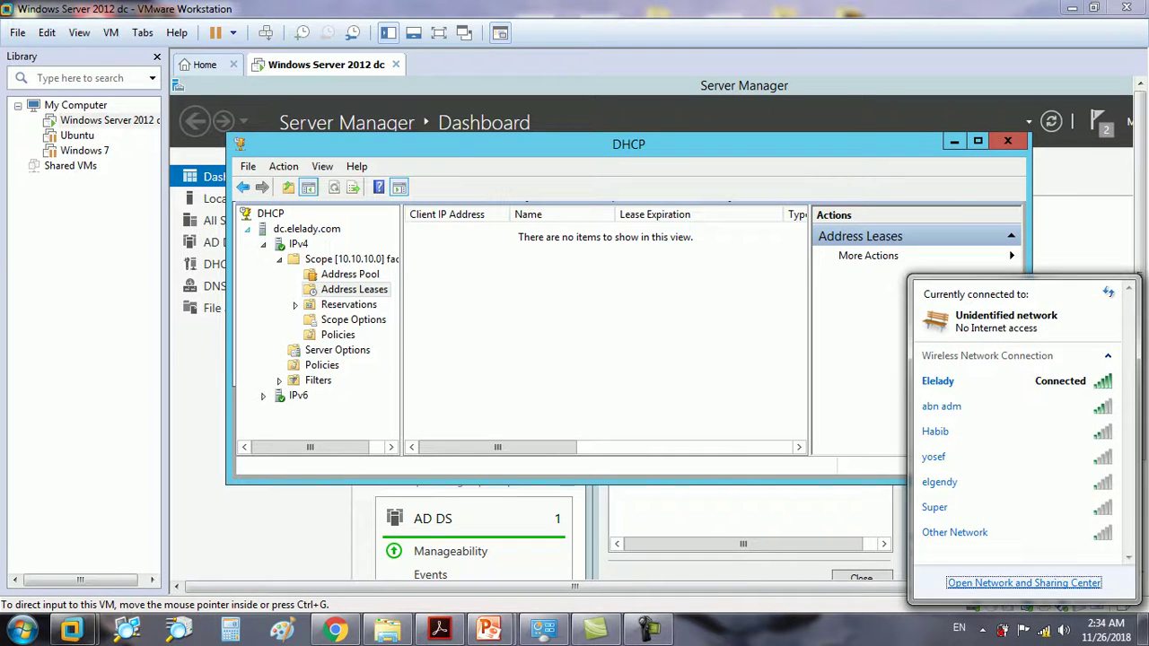
{"action": "left_click", "coordinate": [1023, 582]}
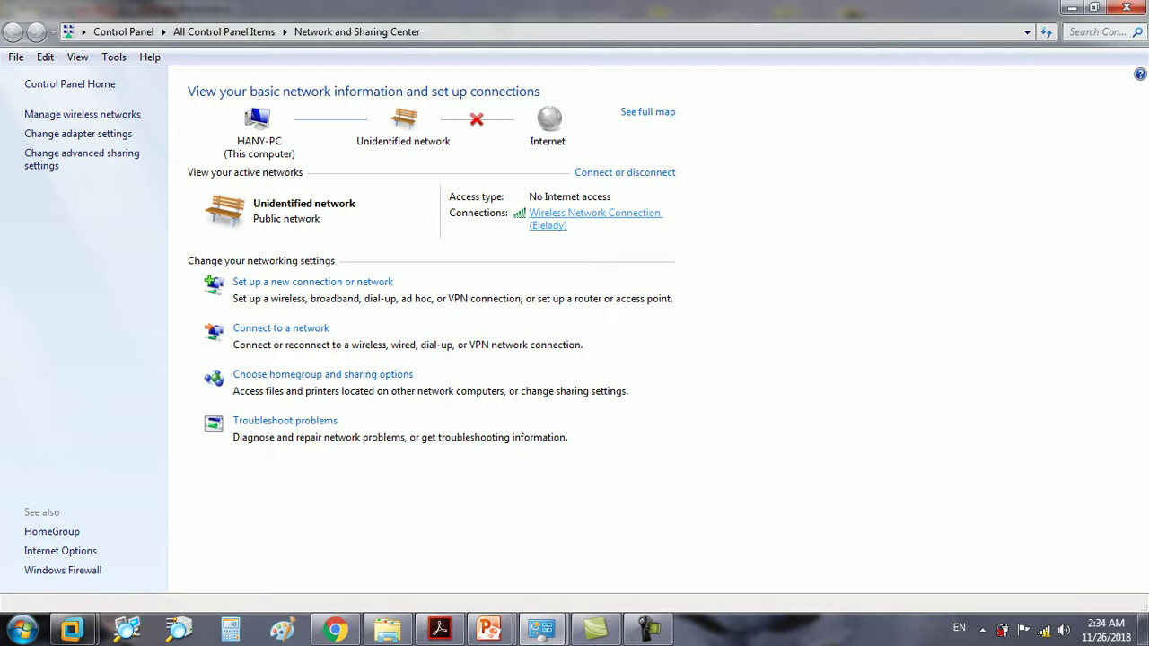
{"action": "left_click", "coordinate": [594, 213]}
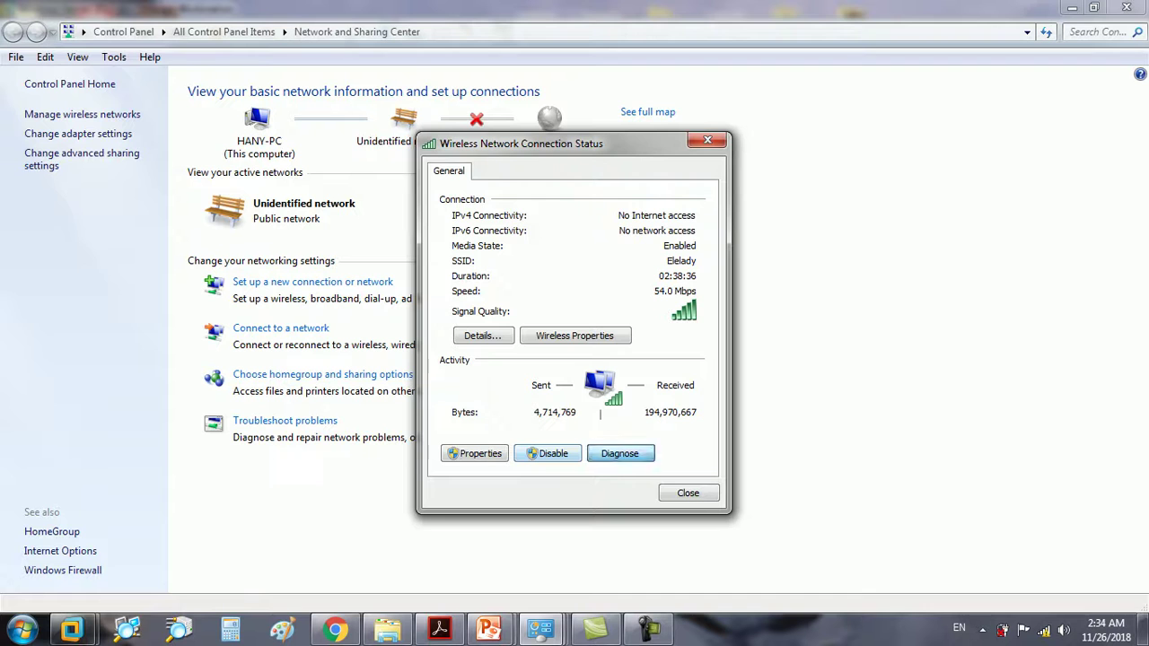
{"action": "left_click", "coordinate": [619, 453]}
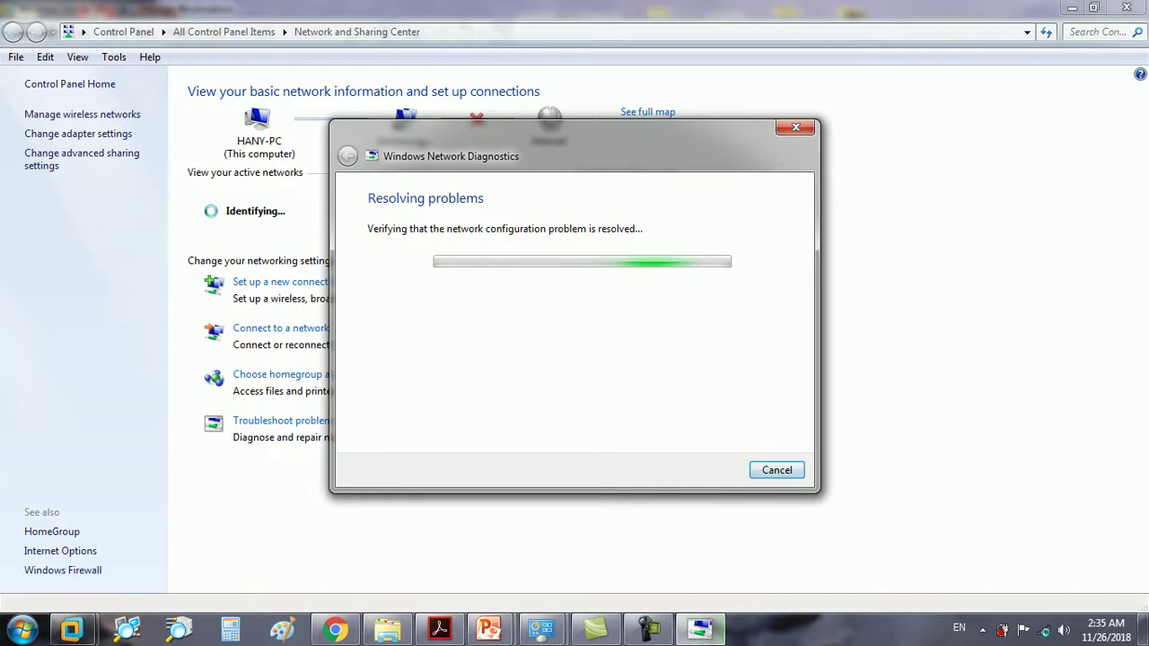
- Open a Command Prompt on the host and ping 10.10.10.4
{"action": "left_click", "coordinate": [21, 629]}
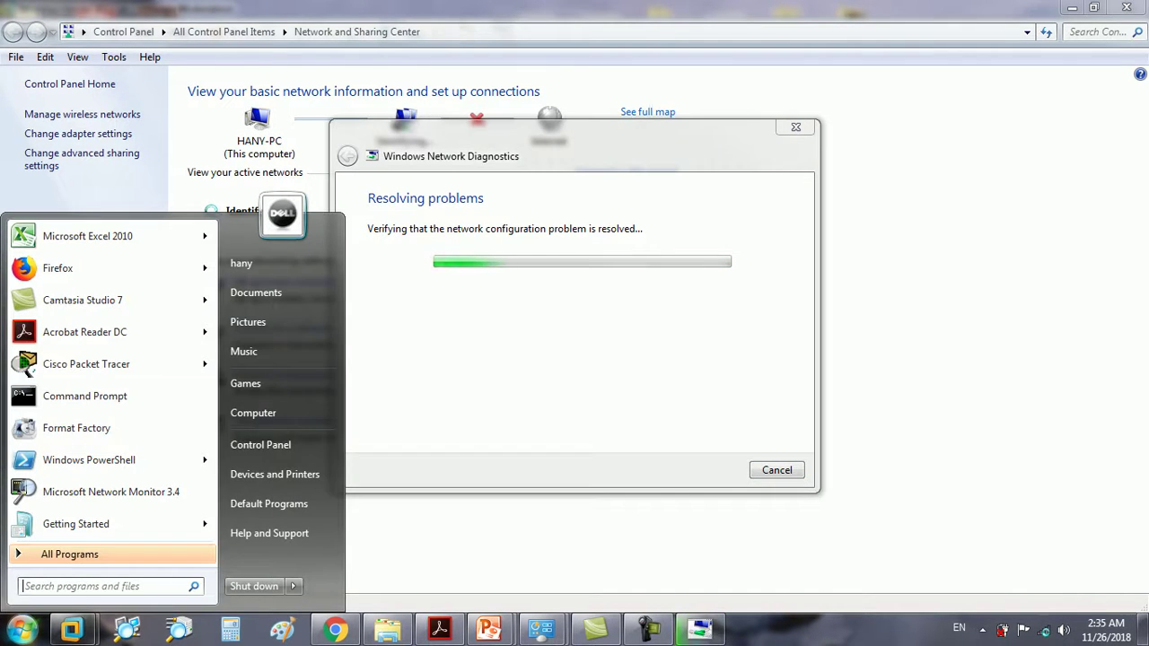
{"action": "left_click", "coordinate": [108, 466]}
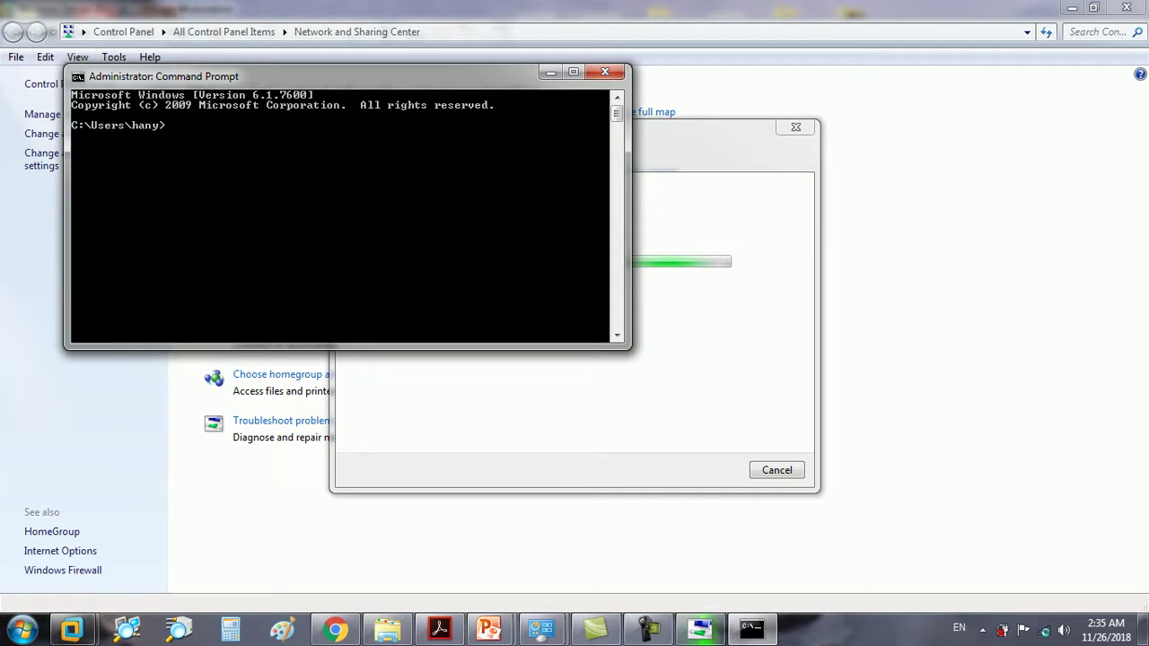
{"action": "type", "text": "ping"}
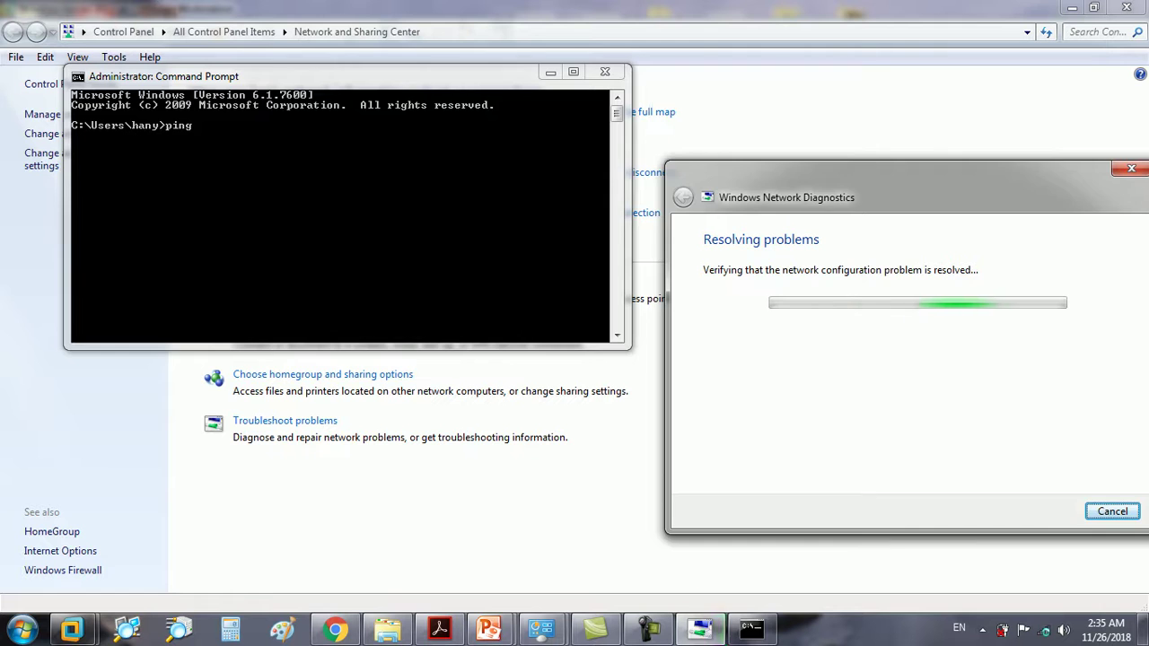
{"action": "key", "text": "alt+Tab"}
{"action": "type", "text": "ping 101."}
{"action": "key", "text": "BackSpace"}
{"action": "key", "text": "BackSpace"}
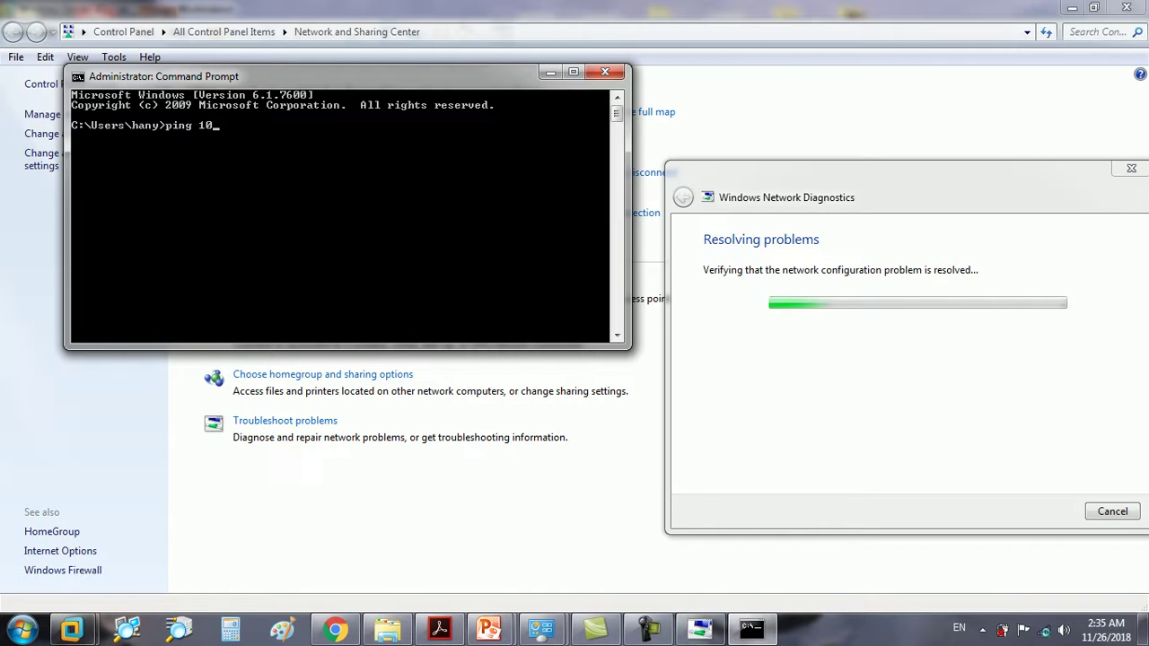
{"action": "type", "text": ".10.10.1"}
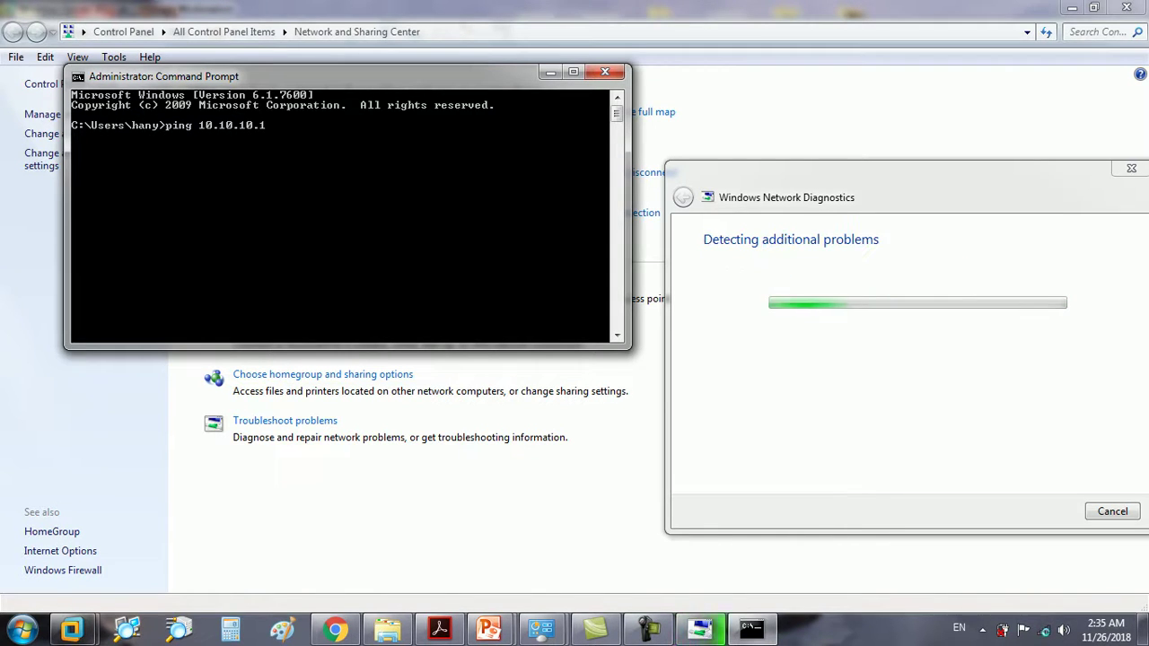
{"action": "key", "text": "BackSpace"}
{"action": "key", "text": "BackSpace"}
{"action": "key", "text": "BackSpace"}
{"action": "key", "text": "BackSpace"}
{"action": "type", "text": "4"}
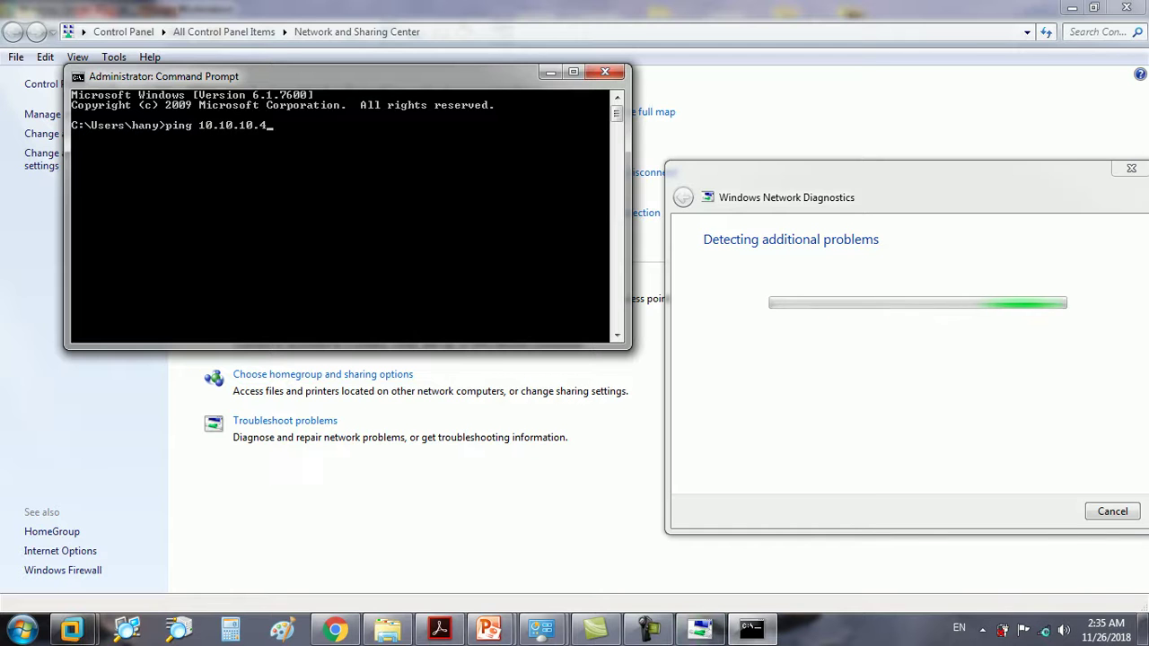
{"action": "key", "text": "Return"}
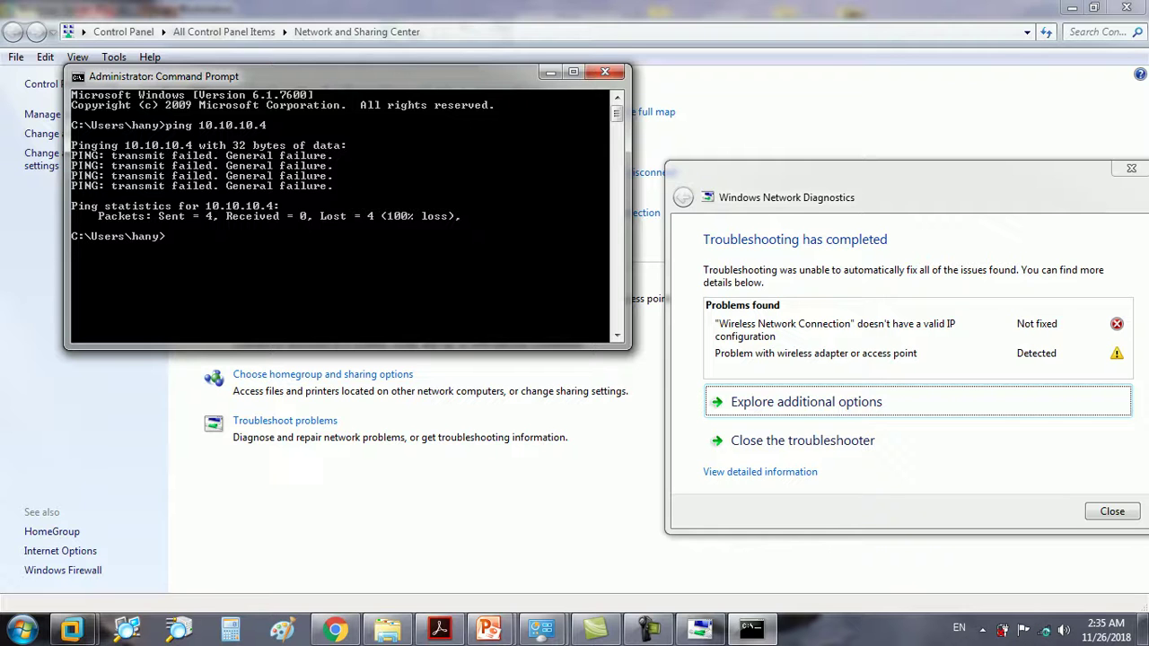
- Ping 10.10.10.1 from the host's Command Prompt
{"action": "key", "text": "Up"}
{"action": "key", "text": "BackSpace"}
{"action": "type", "text": "10.10.10.1"}
{"action": "key", "text": "Return"}
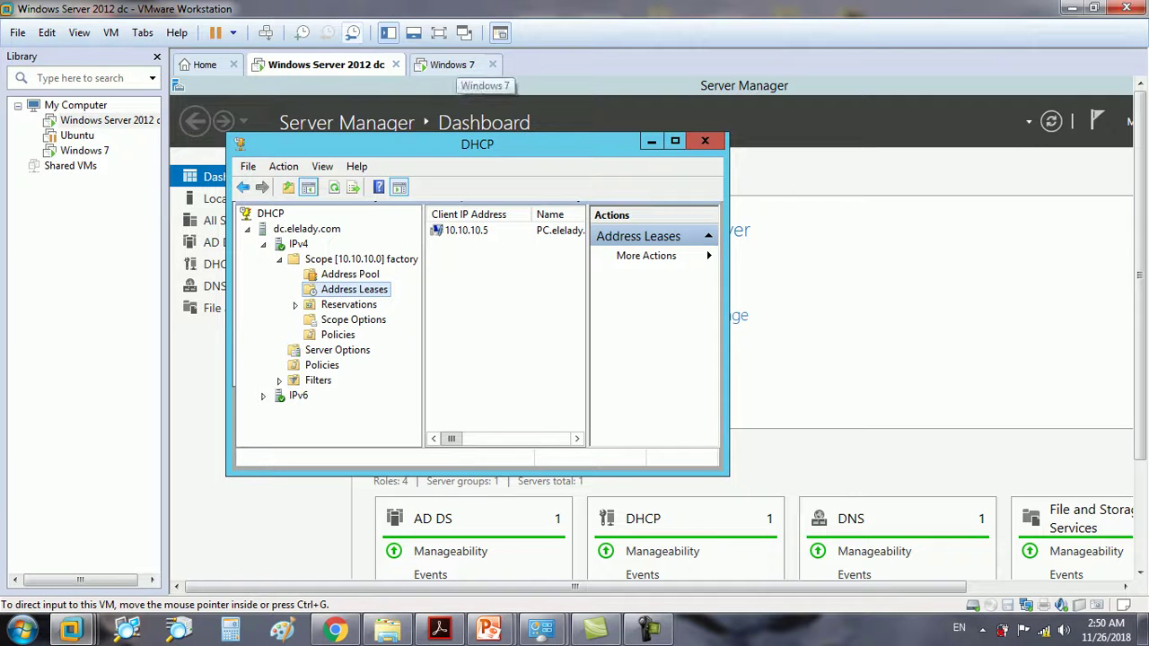
- Show the virtual machines full screen, switch to the Windows 7 machine, and examine its Local Area Connection's network details
{"action": "left_click", "coordinate": [438, 32]}
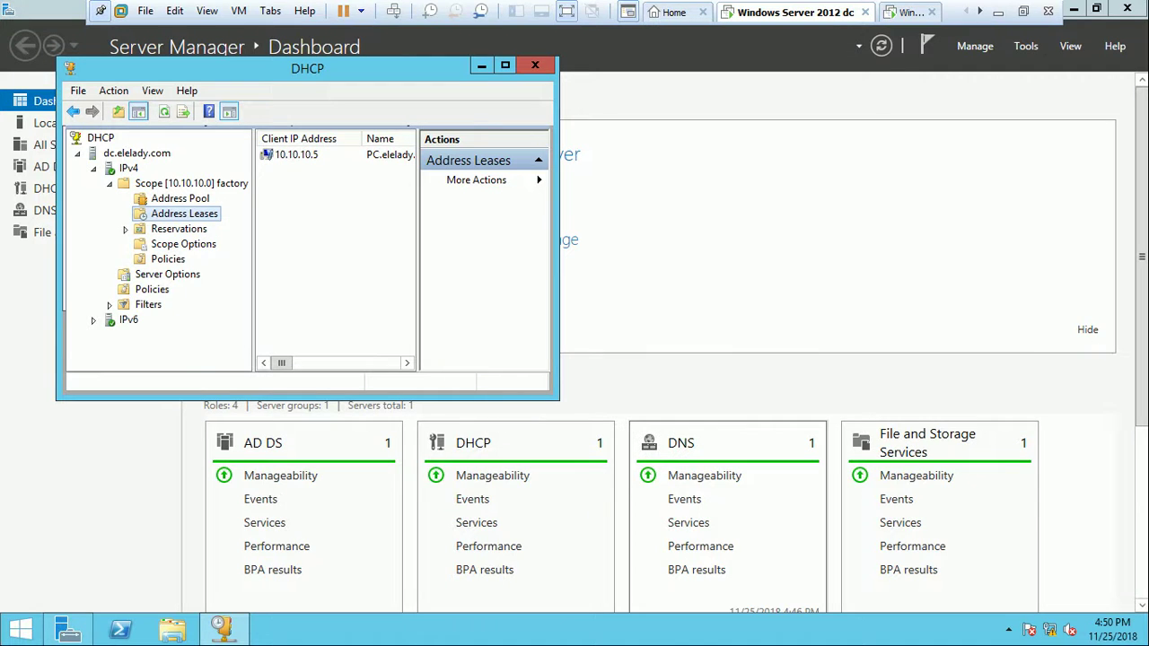
{"action": "left_click", "coordinate": [906, 12]}
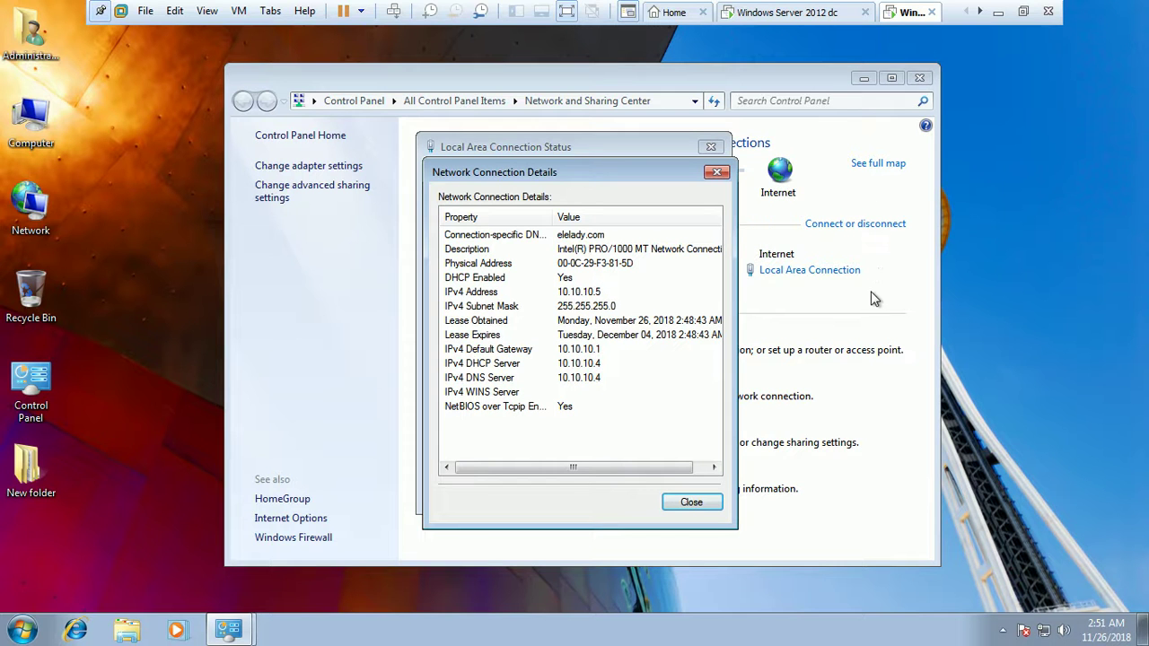
{"action": "left_click", "coordinate": [689, 504]}
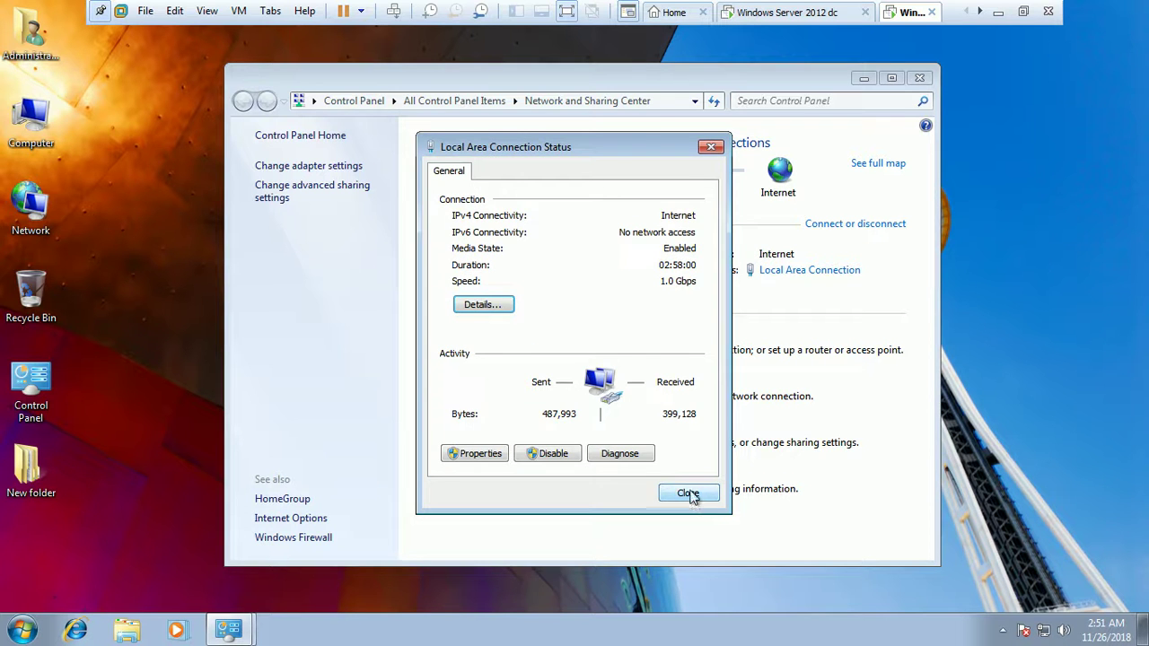
{"action": "left_click", "coordinate": [687, 494]}
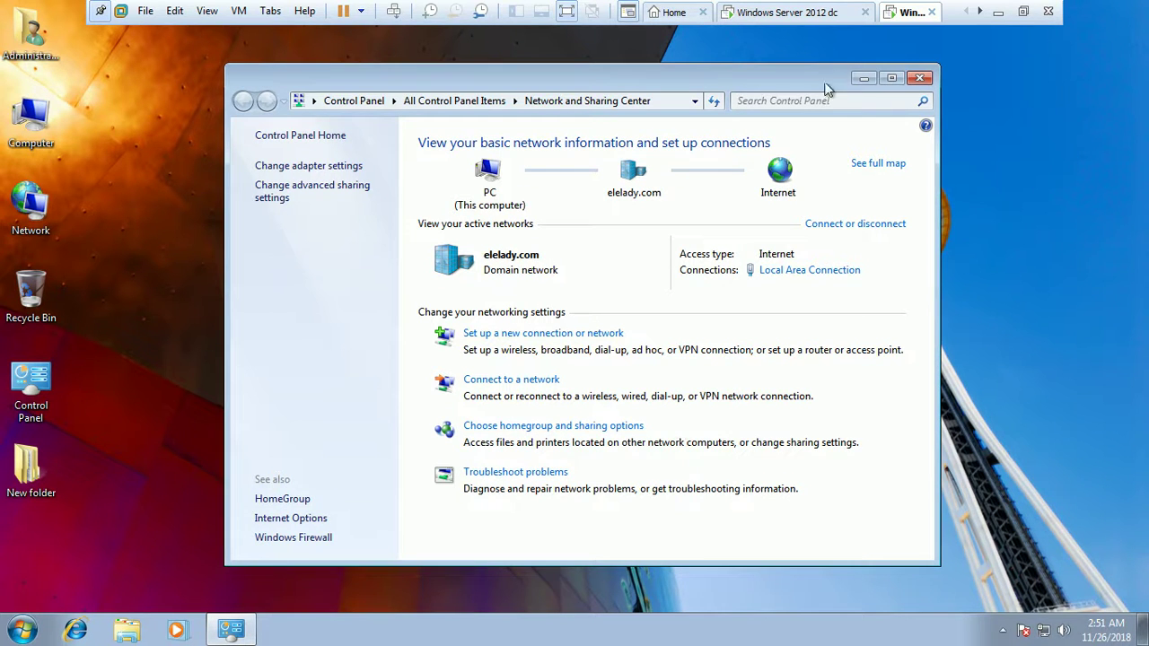
{"action": "left_click", "coordinate": [790, 271]}
{"action": "left_click", "coordinate": [496, 313]}
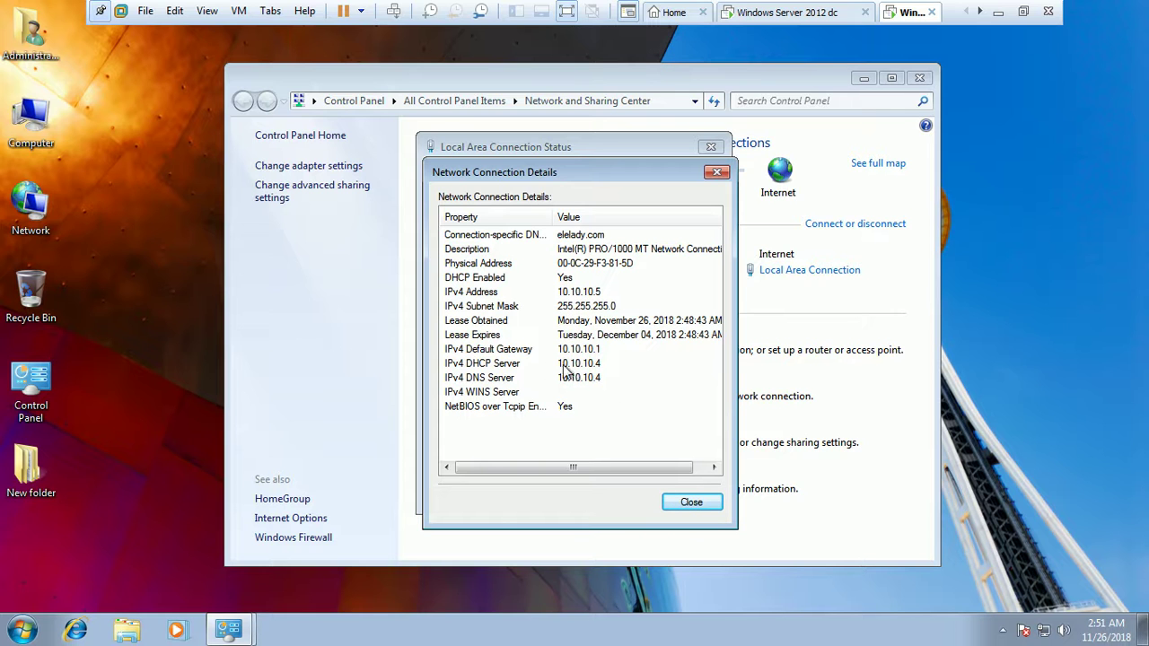
- Return to the Windows Server 2012 dc machine and maximize the DHCP console to examine the client's full address lease entry
{"action": "left_click", "coordinate": [782, 13]}
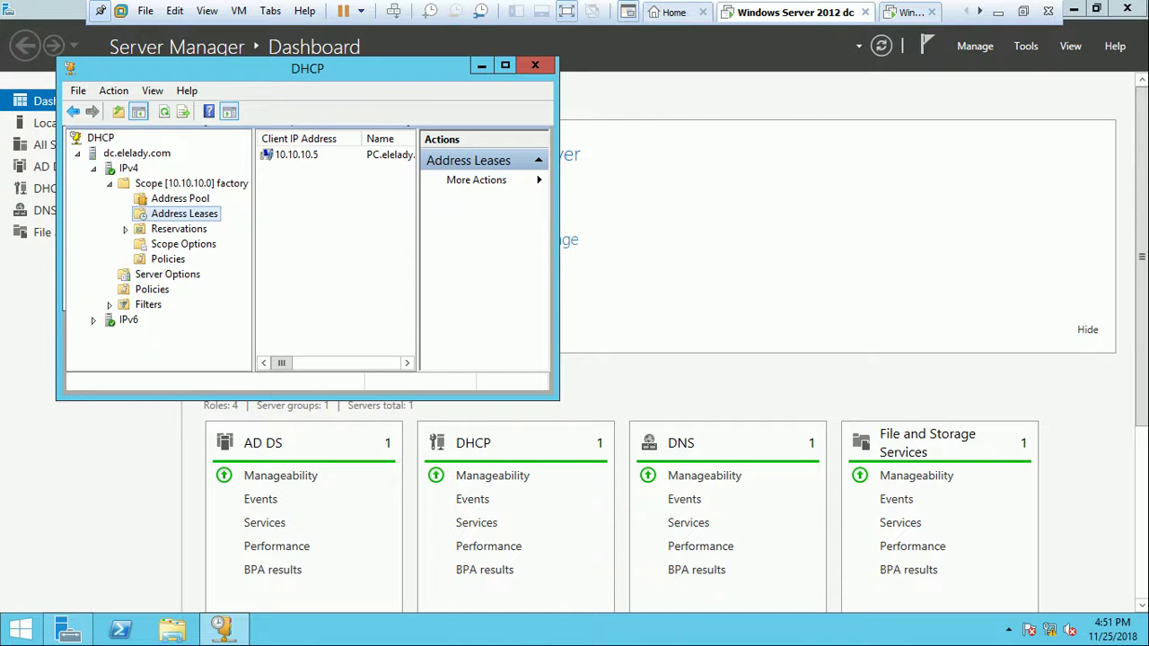
{"action": "left_click", "coordinate": [505, 64]}
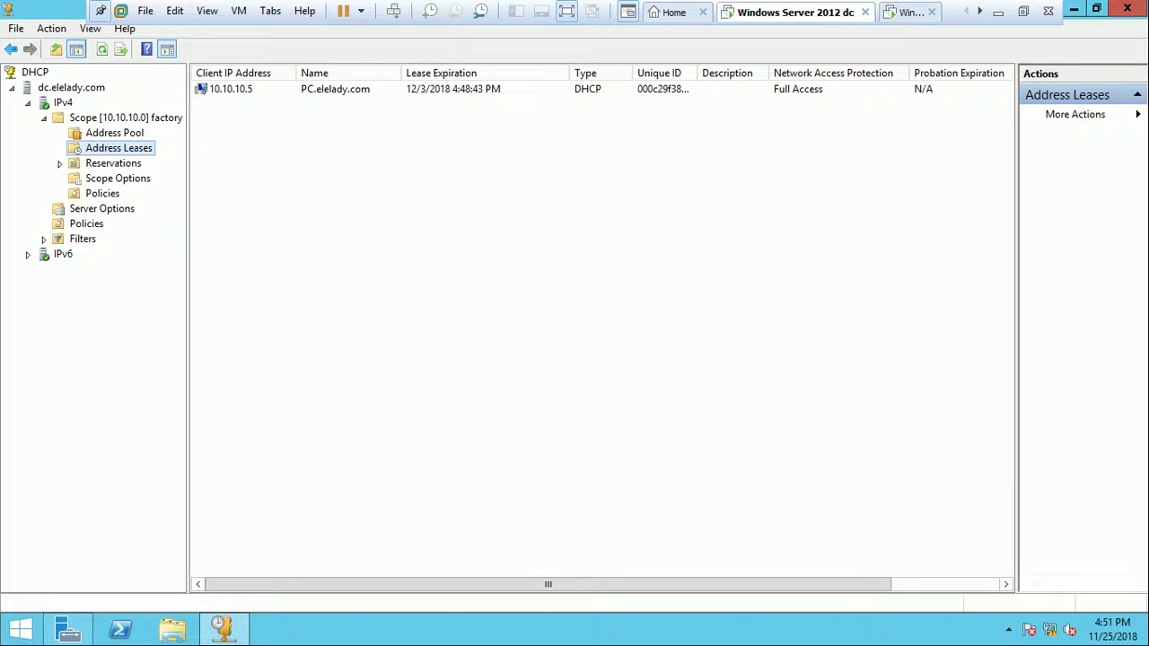
- Widen the DHCP console tree, and on the Windows 7 machine close the Local Area Connection details and status dialogs
{"action": "left_click_drag", "start_coordinate": [188, 323], "coordinate": [211, 323]}
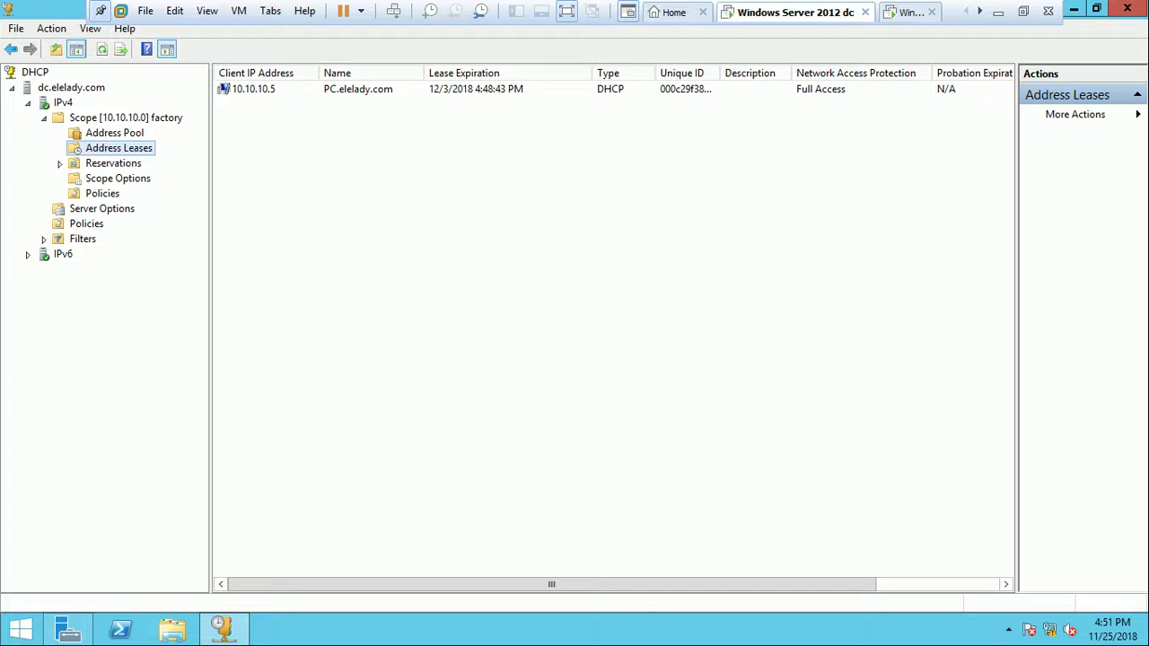
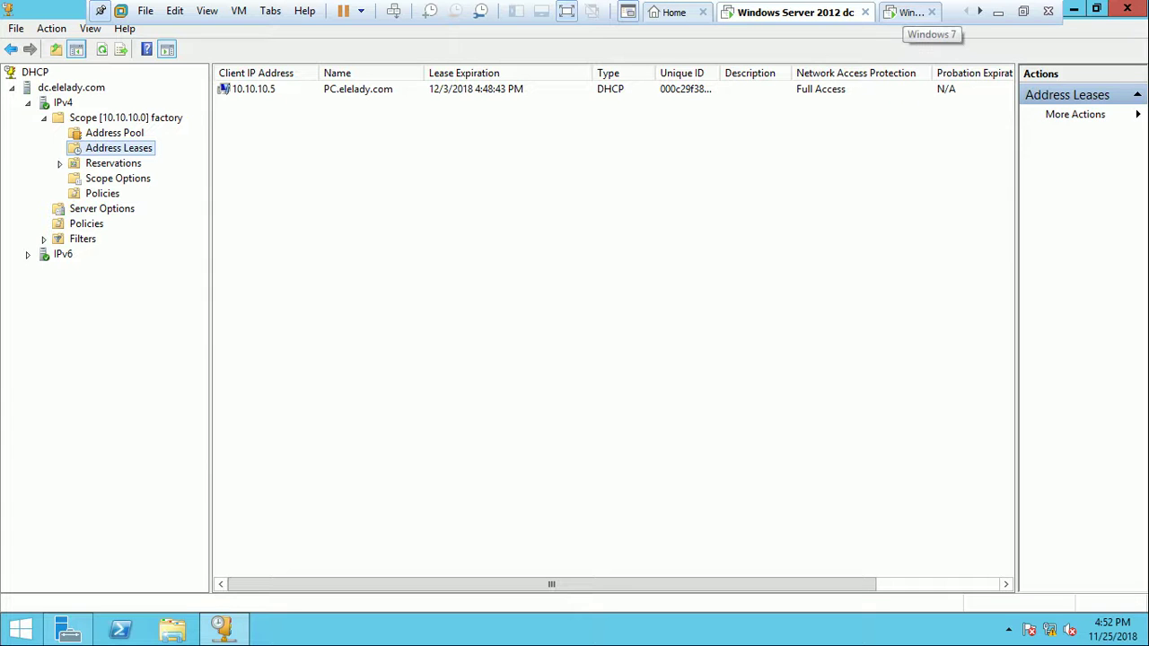
{"action": "left_click", "coordinate": [908, 12]}
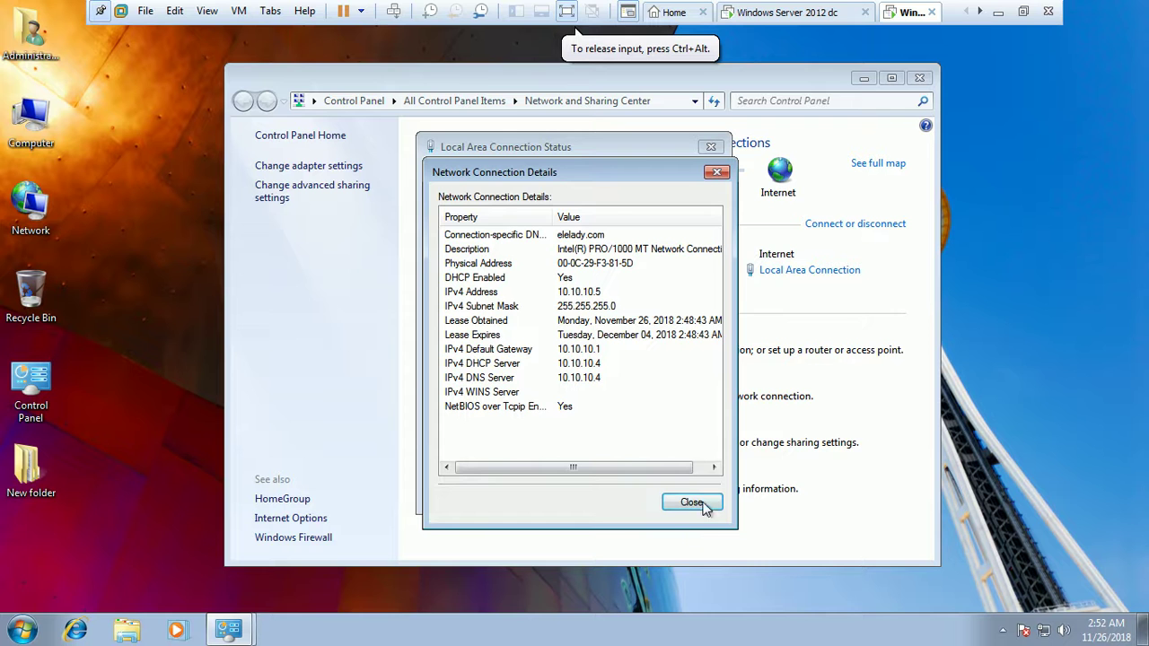
{"action": "left_click", "coordinate": [690, 502]}
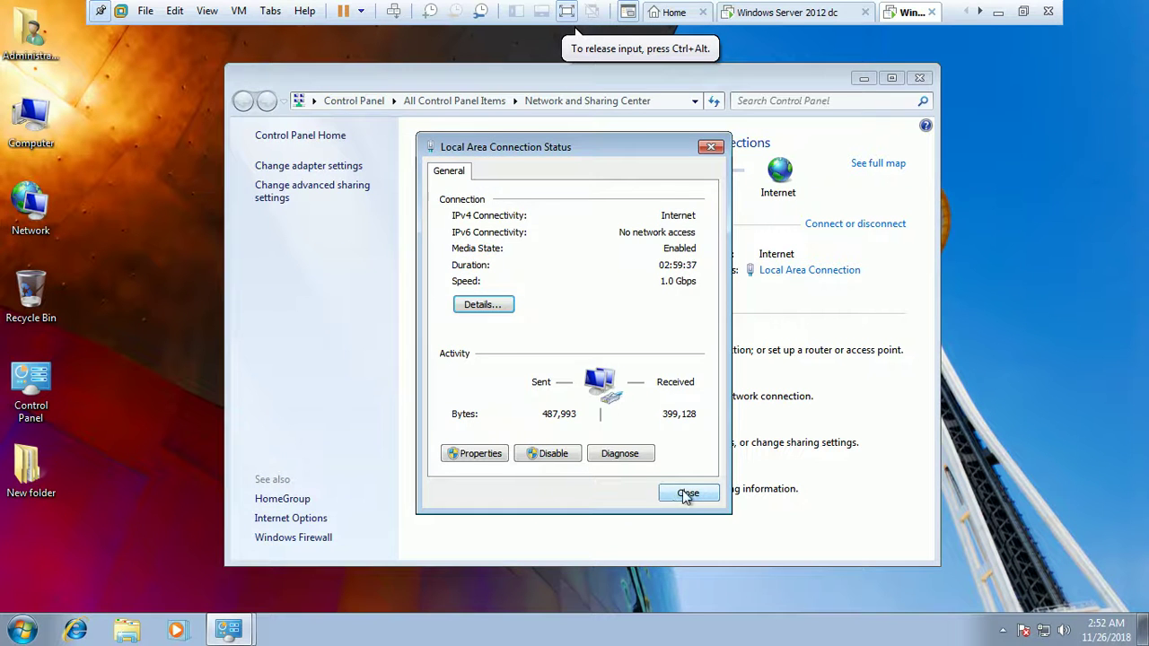
{"action": "left_click", "coordinate": [688, 495]}
- Open a Command Prompt on the Windows 7 machine and release its IP address with ipconfig /release
{"action": "left_click", "coordinate": [22, 629]}
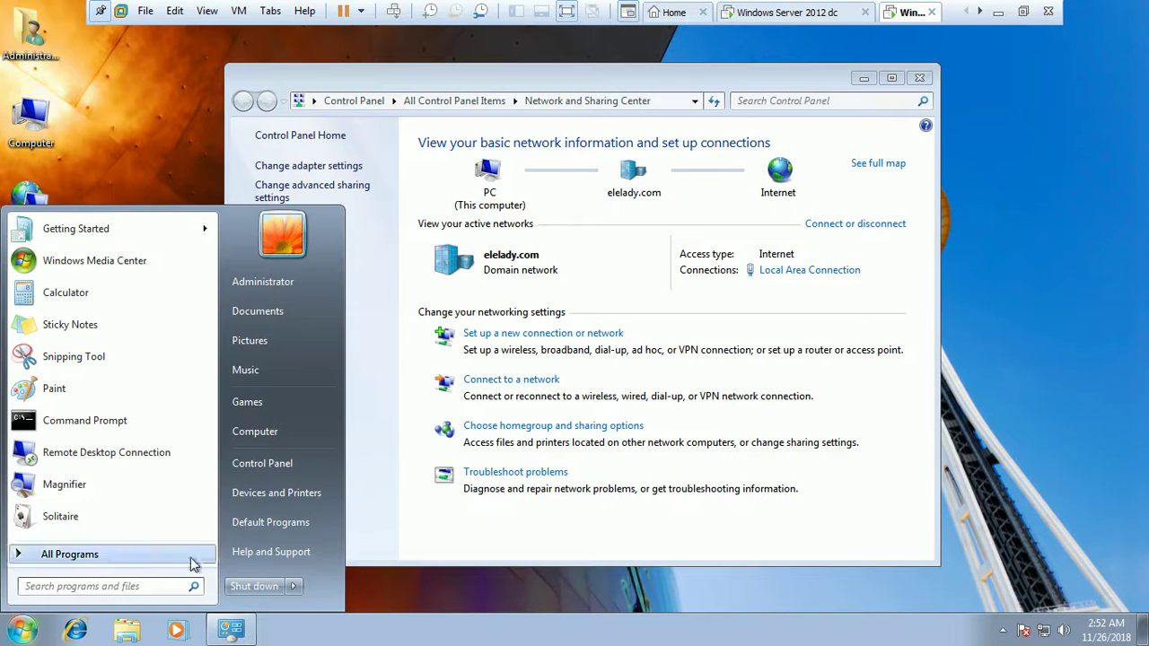
{"action": "left_click", "coordinate": [126, 420]}
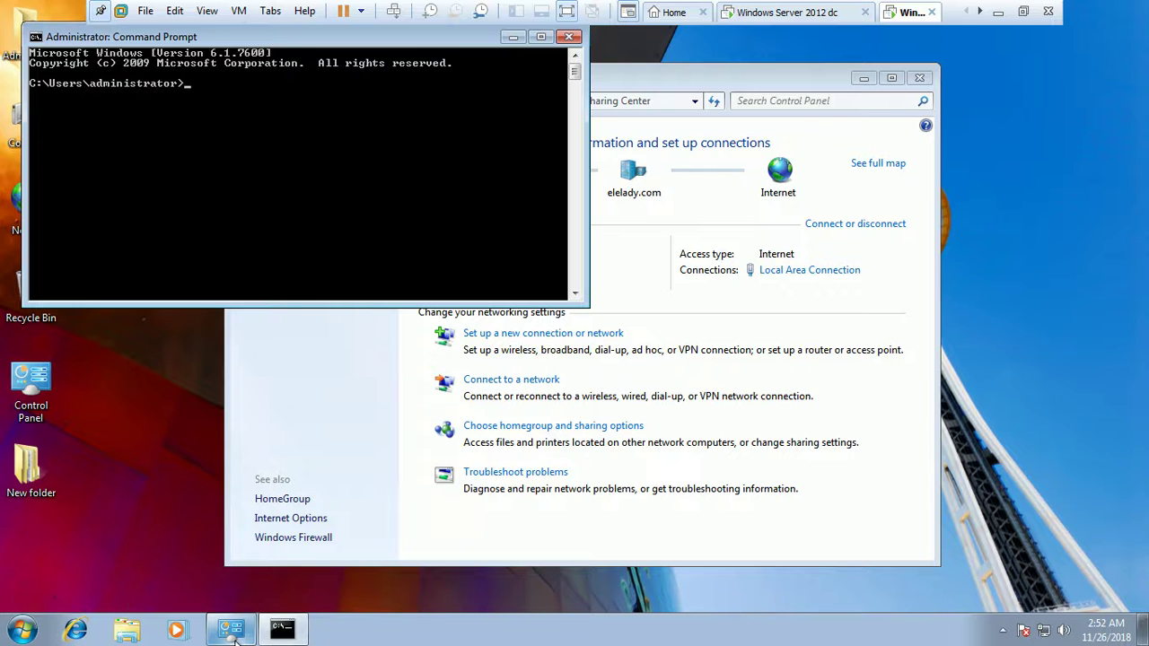
{"action": "mouse_move", "coordinate": [233, 631]}
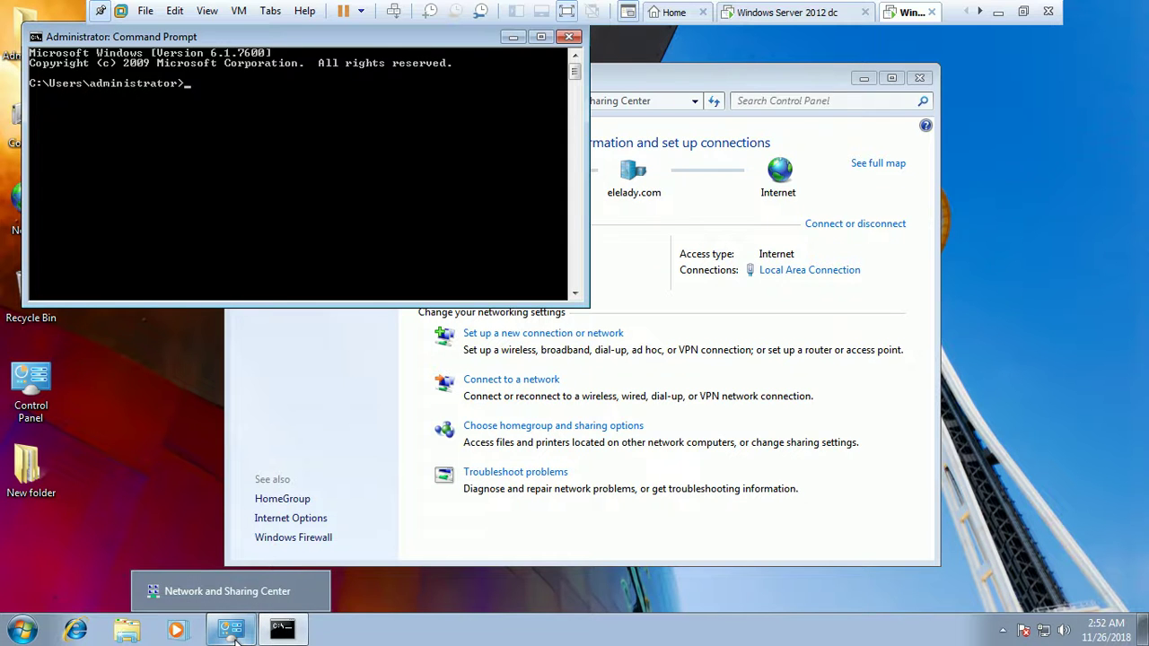
{"action": "type", "text": "io"}
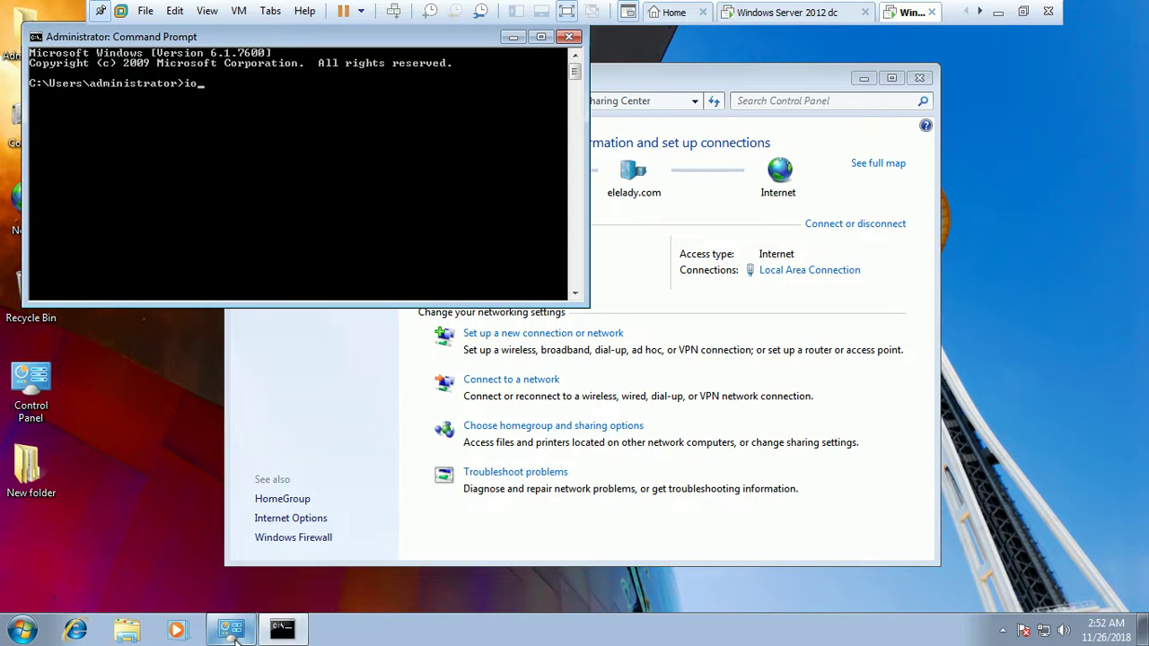
{"action": "key", "text": "BackSpace"}
{"action": "type", "text": "pconfig /release"}
{"action": "key", "text": "Return"}
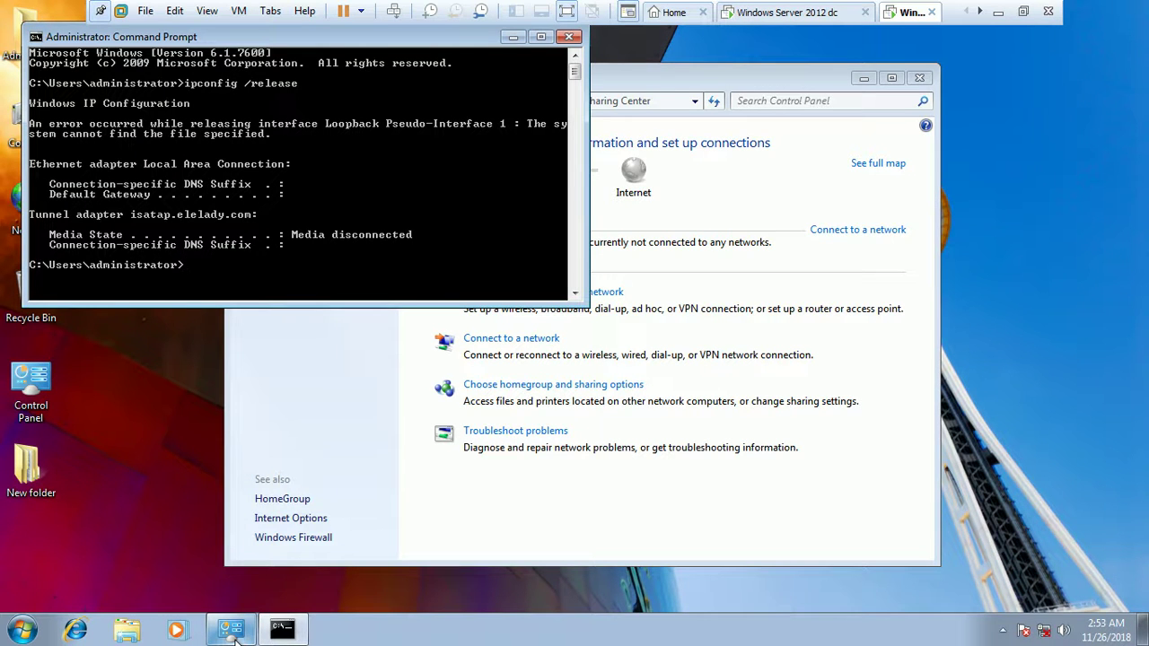
- Request a new address lease for the Windows 7 machine with ipconfig /renew
{"action": "key", "text": "Up"}
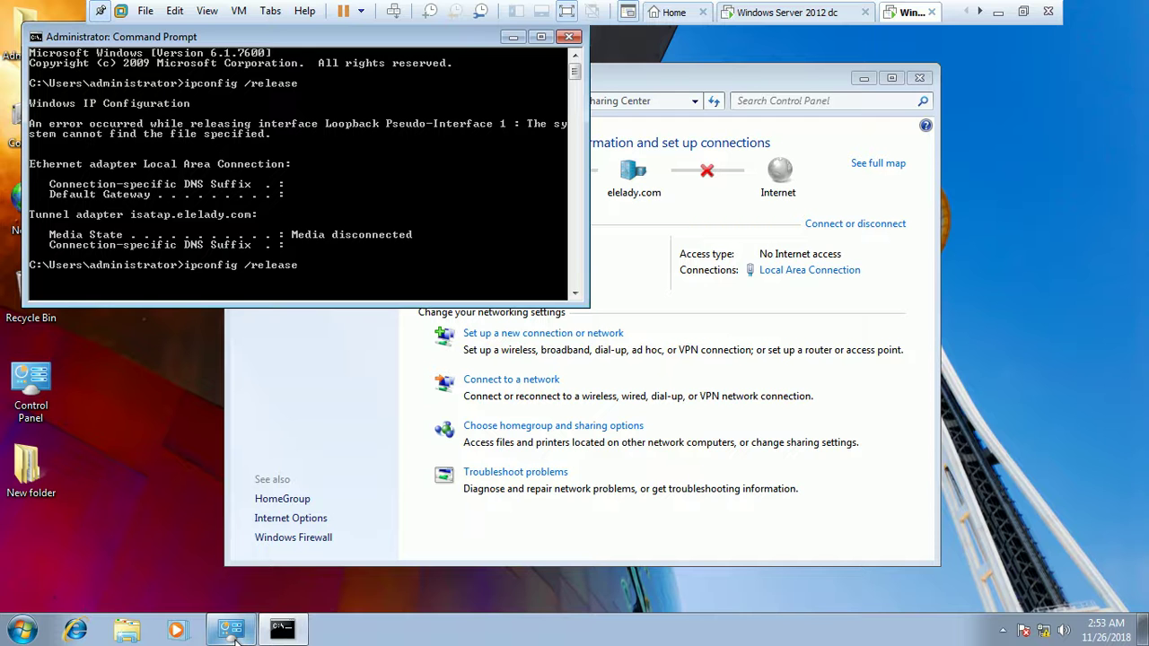
{"action": "key", "text": "BackSpace"}
{"action": "key", "text": "BackSpace"}
{"action": "key", "text": "BackSpace"}
{"action": "key", "text": "BackSpace"}
{"action": "type", "text": "new"}
{"action": "key", "text": "Return"}
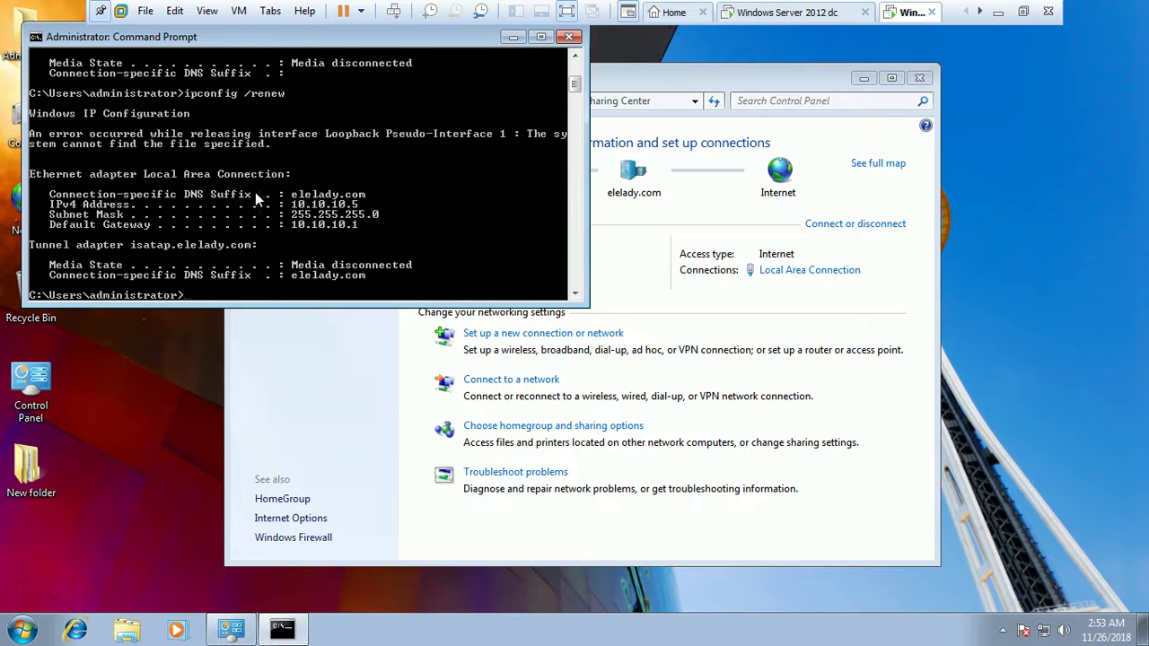
- Mark the IPv4 address line and the subnet mask and default gateway lines in the ipconfig output for review
{"action": "right_click", "coordinate": [299, 212]}
{"action": "left_click", "coordinate": [332, 219]}
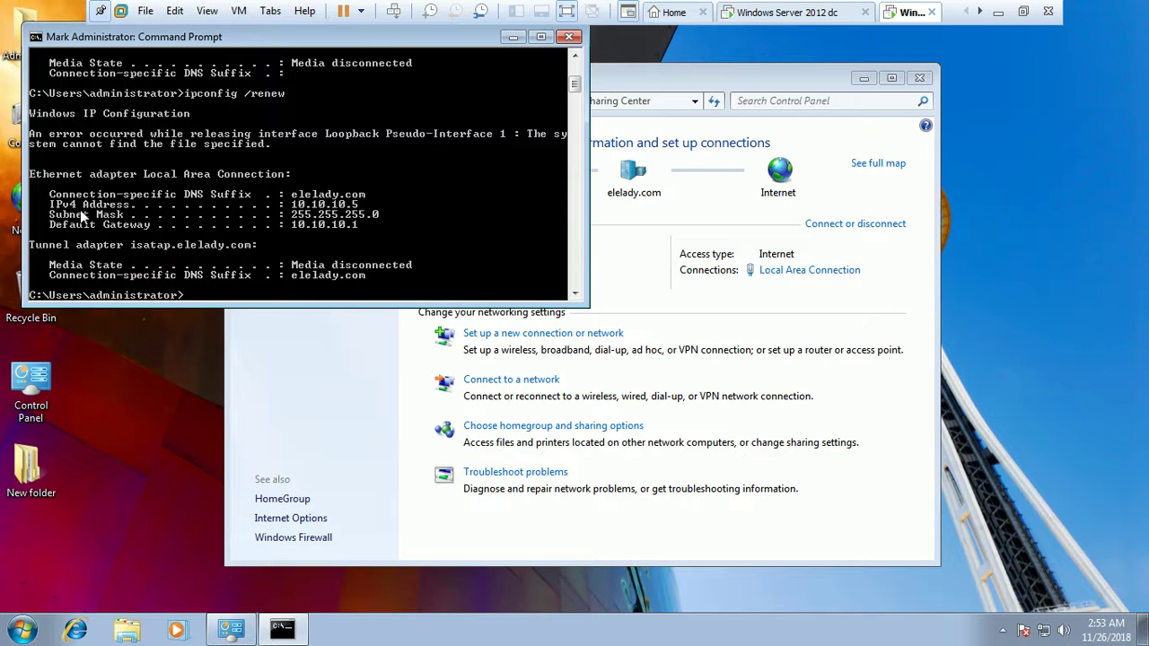
{"action": "left_click_drag", "start_coordinate": [50, 204], "coordinate": [375, 208]}
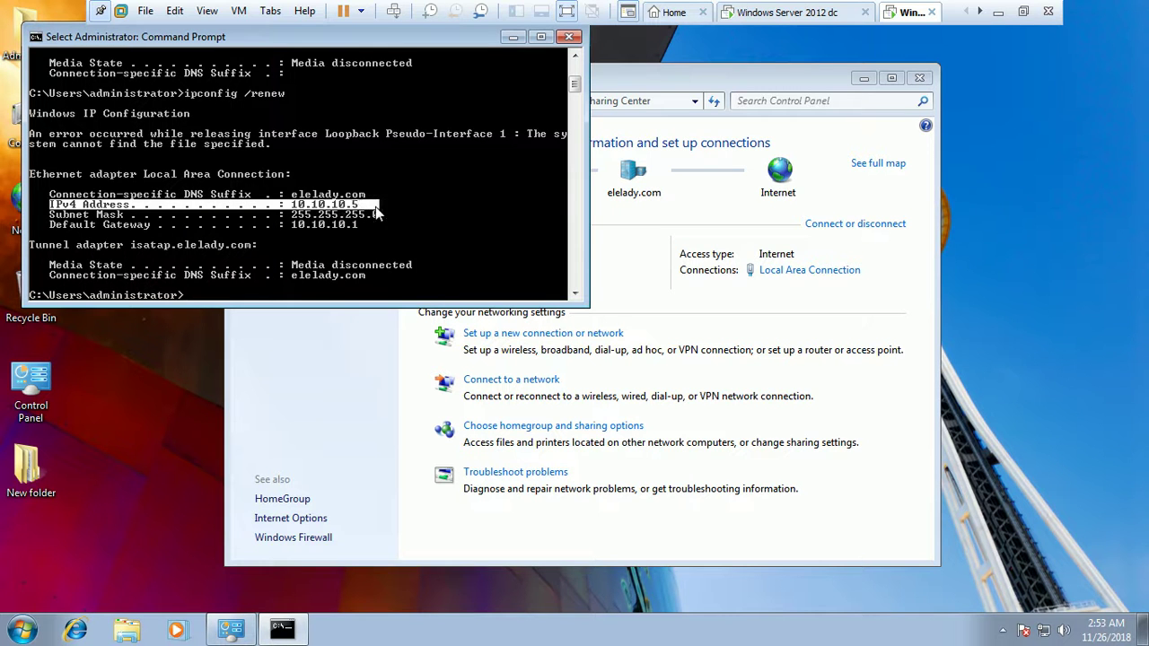
{"action": "left_click", "coordinate": [45, 215]}
{"action": "left_click_drag", "start_coordinate": [44, 215], "coordinate": [359, 229]}
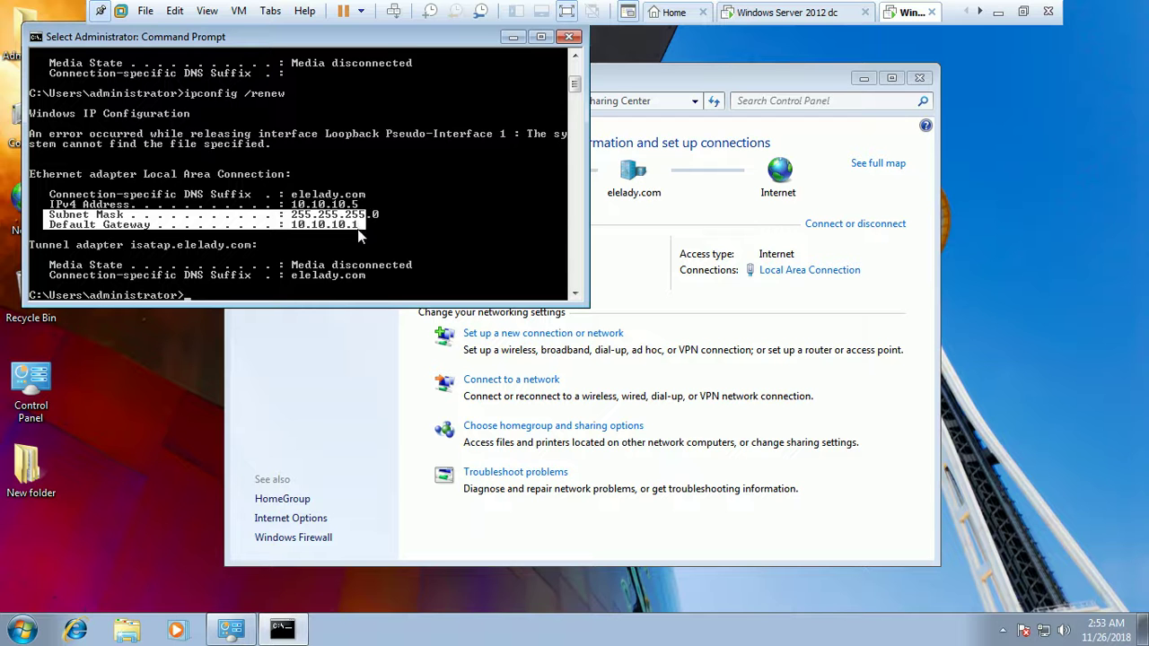
{"action": "scroll", "coordinate": [357, 229], "scroll_direction": "down", "scroll_amount": 1}
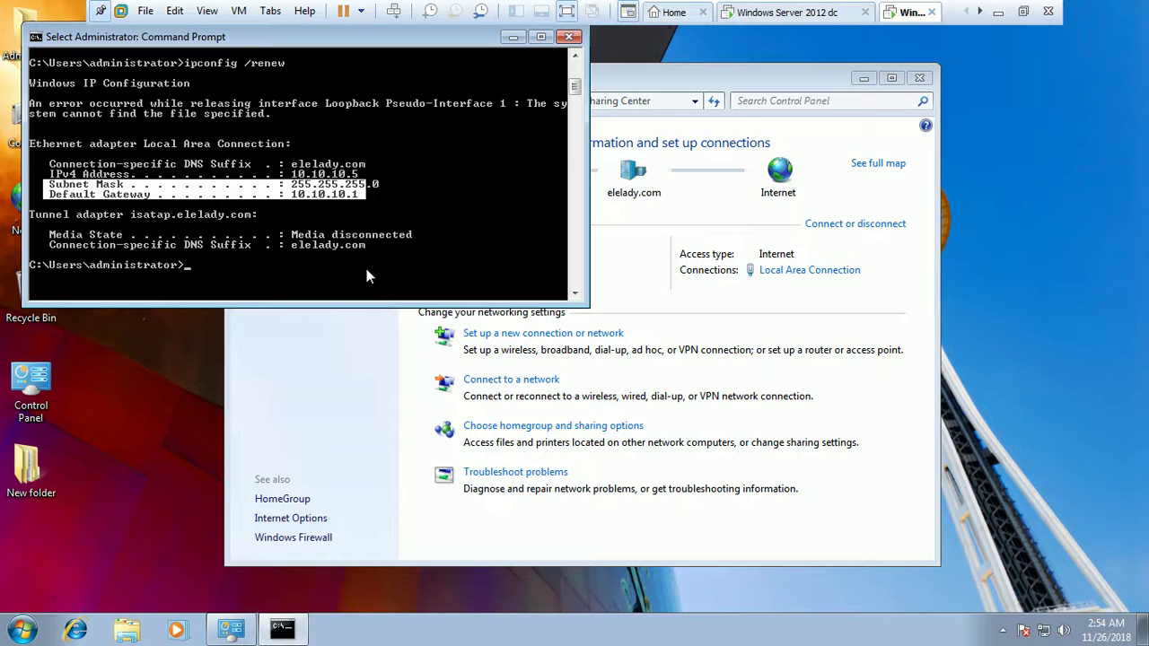
{"action": "right_click", "coordinate": [366, 268]}
- Return to the Windows Server 2012 dc machine and refresh the factory scope's address leases
{"action": "left_click", "coordinate": [777, 14]}
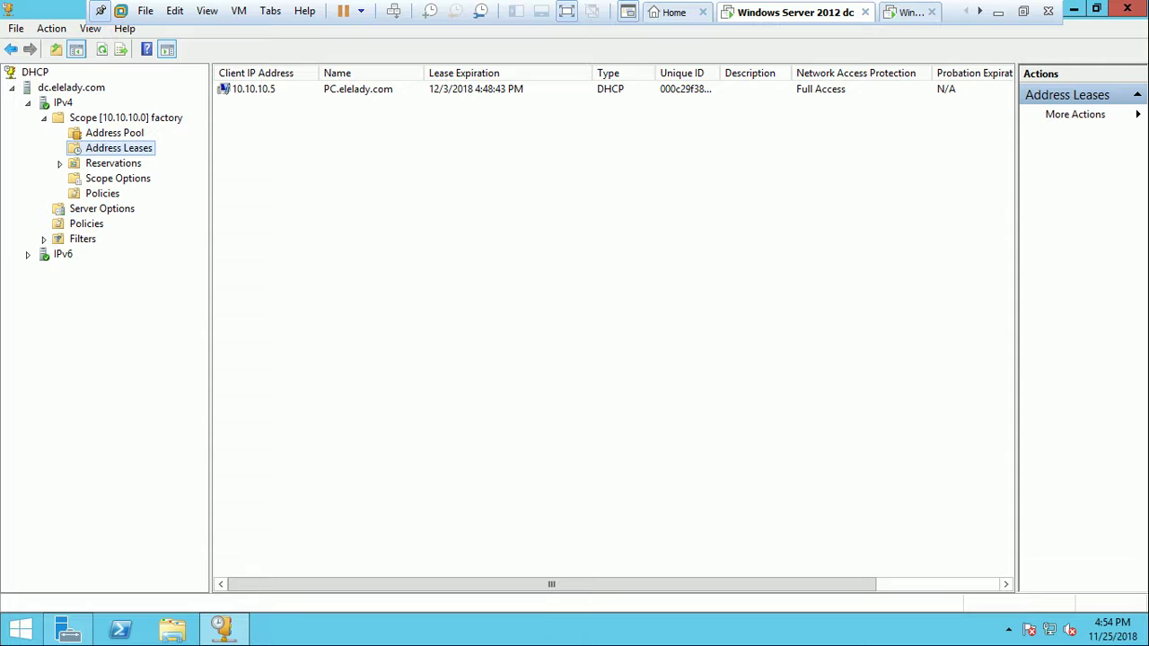
{"action": "right_click", "coordinate": [243, 166]}
{"action": "key", "text": "Up"}
{"action": "key", "text": "Up"}
{"action": "key", "text": "Up"}
{"action": "key", "text": "Up"}
{"action": "key", "text": "Return"}
{"action": "key", "text": "shift+F10"}
{"action": "key", "text": "Down"}
{"action": "key", "text": "Return"}
{"action": "key", "text": "shift+F10"}
{"action": "key", "text": "Down"}
{"action": "key", "text": "Up"}
{"action": "key", "text": "Return"}
- Switch back to the Windows 7 machine and highlight the IPv4 address value in the ipconfig output
{"action": "left_click", "coordinate": [906, 11]}
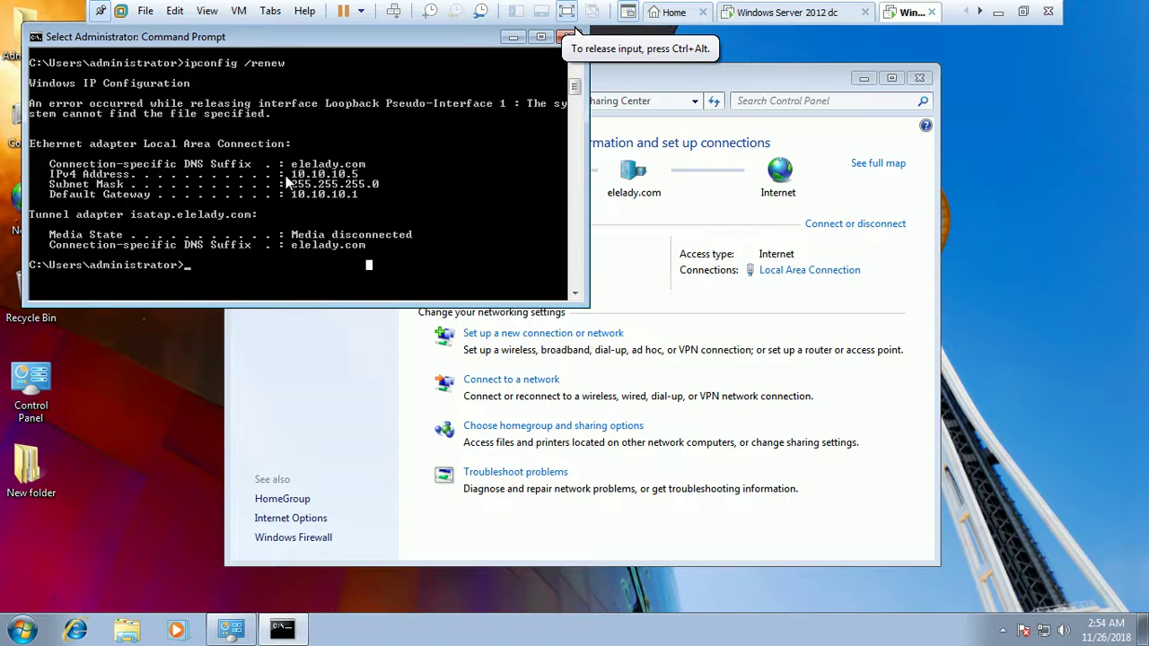
{"action": "left_click_drag", "start_coordinate": [287, 182], "coordinate": [375, 185]}
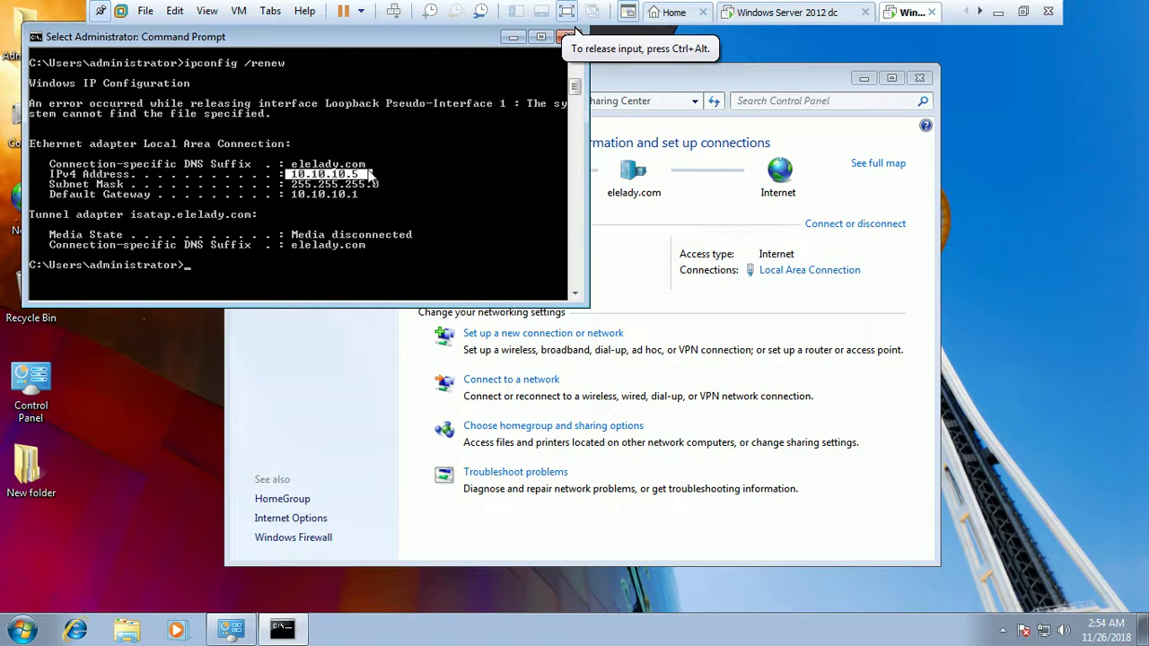
{"action": "left_click_drag", "start_coordinate": [288, 163], "coordinate": [362, 173]}
{"action": "left_click_drag", "start_coordinate": [287, 172], "coordinate": [361, 176]}
- Open the Local Area Connection's network details and examine the IPv4 address, subnet mask, lease dates, default gateway, DHCP server and DNS server
{"action": "left_click", "coordinate": [811, 272]}
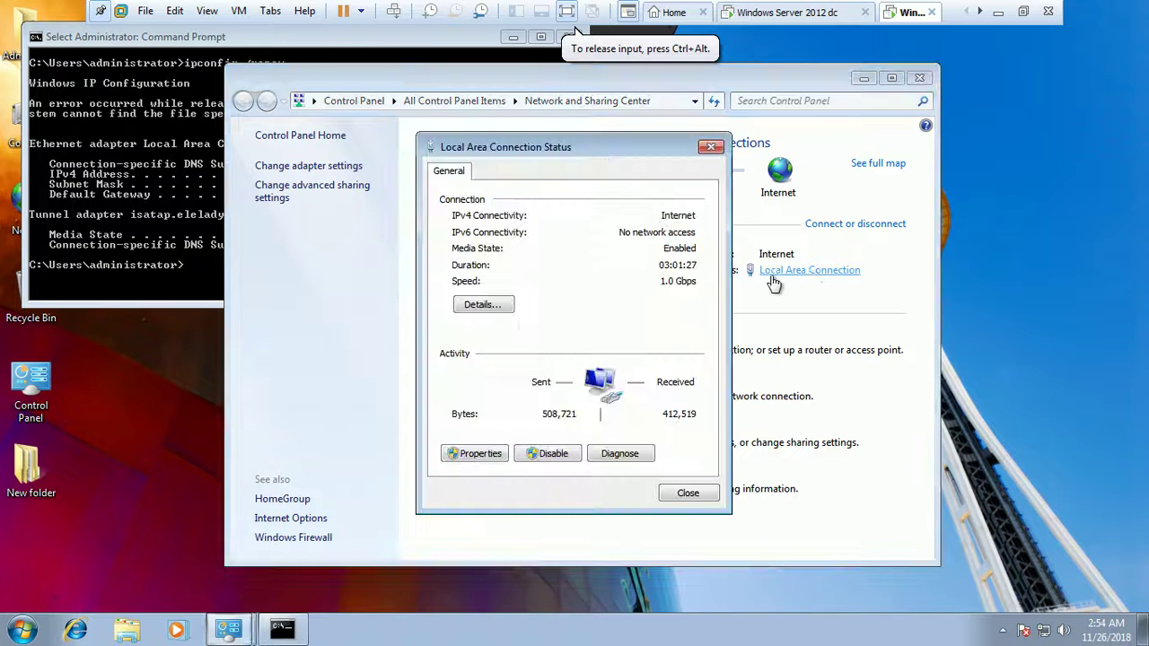
{"action": "left_click", "coordinate": [489, 305]}
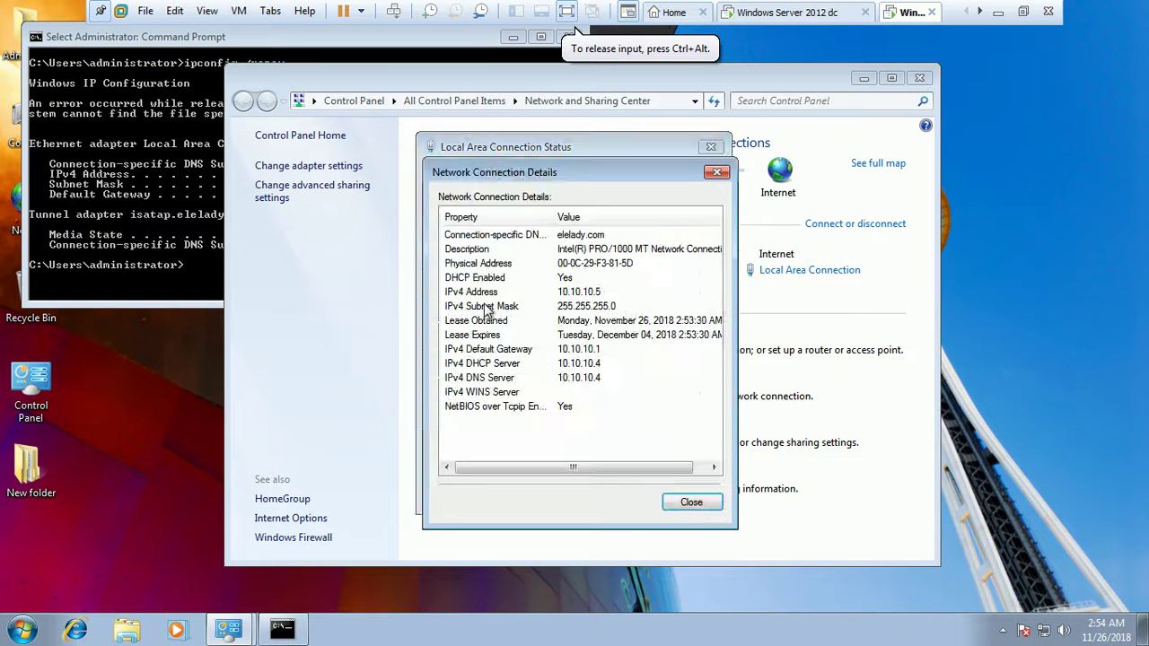
{"action": "left_click", "coordinate": [570, 296]}
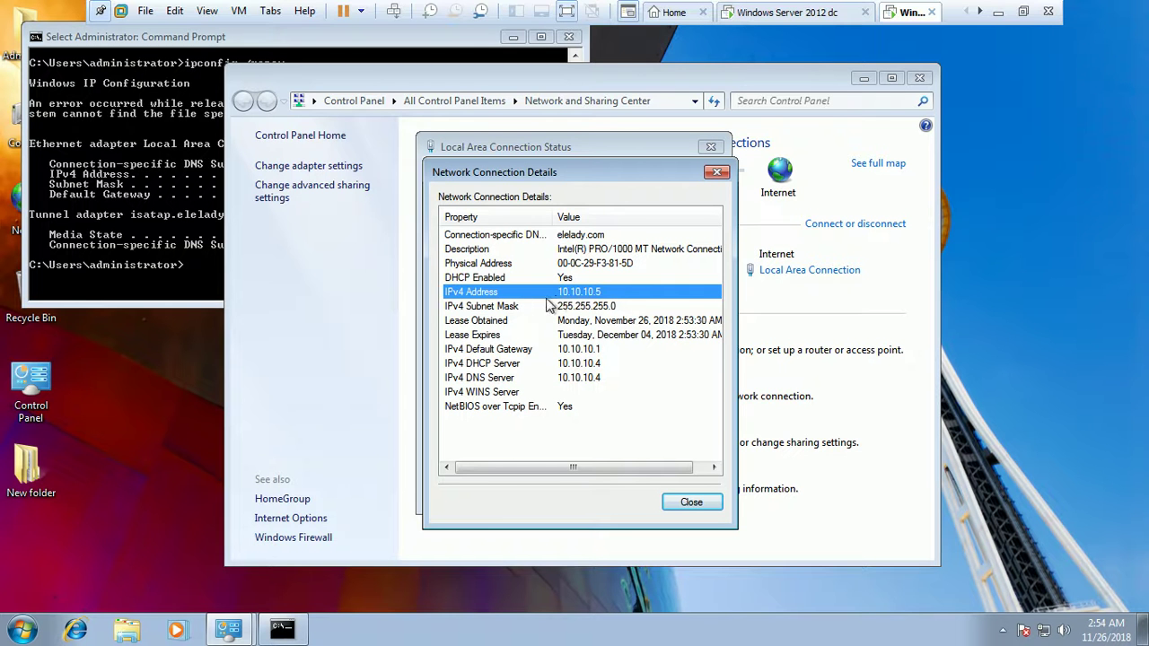
{"action": "left_click", "coordinate": [485, 307]}
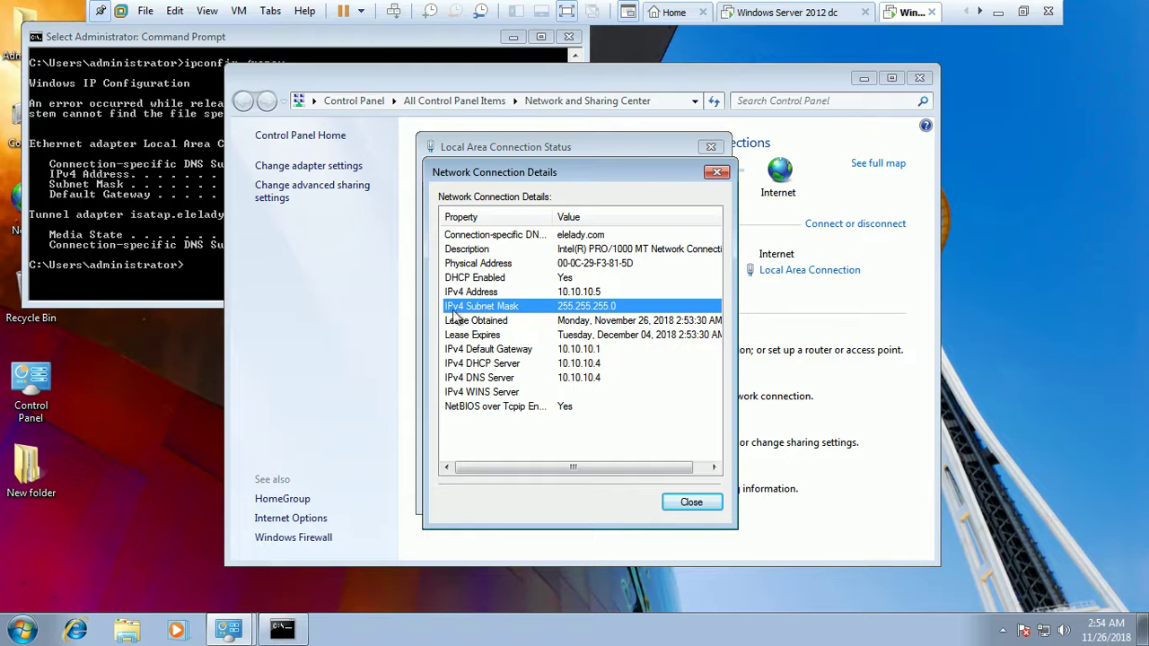
{"action": "left_click", "coordinate": [591, 323]}
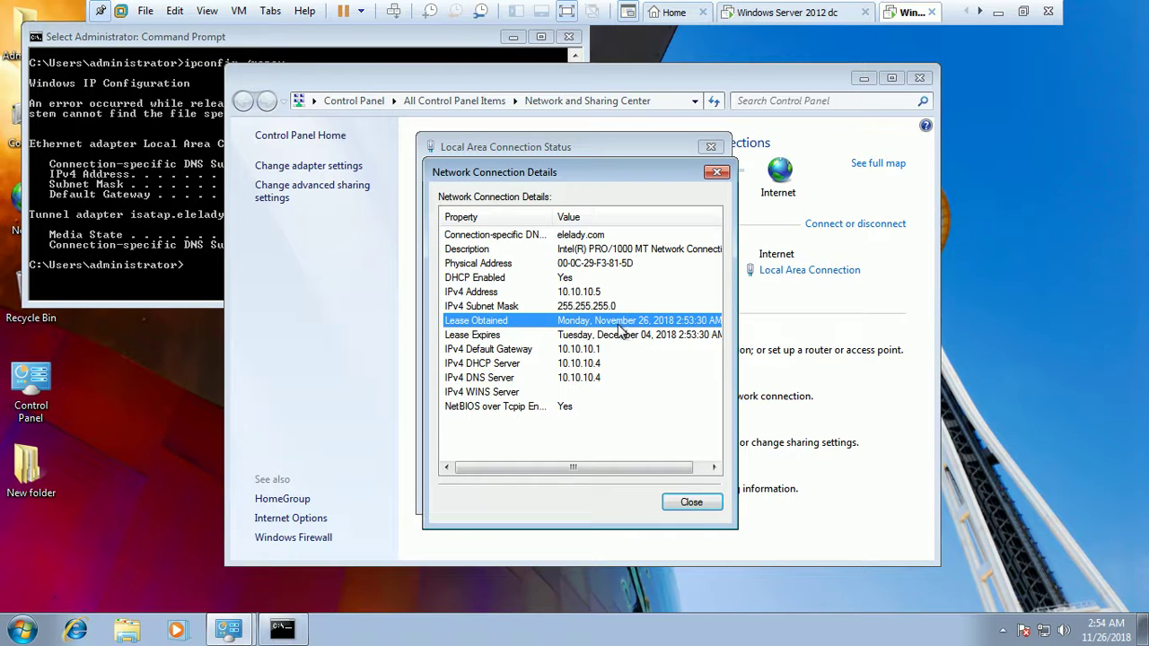
{"action": "left_click", "coordinate": [564, 337]}
{"action": "left_click", "coordinate": [565, 325]}
{"action": "left_click", "coordinate": [566, 331]}
{"action": "left_click", "coordinate": [568, 327]}
{"action": "left_click", "coordinate": [571, 335]}
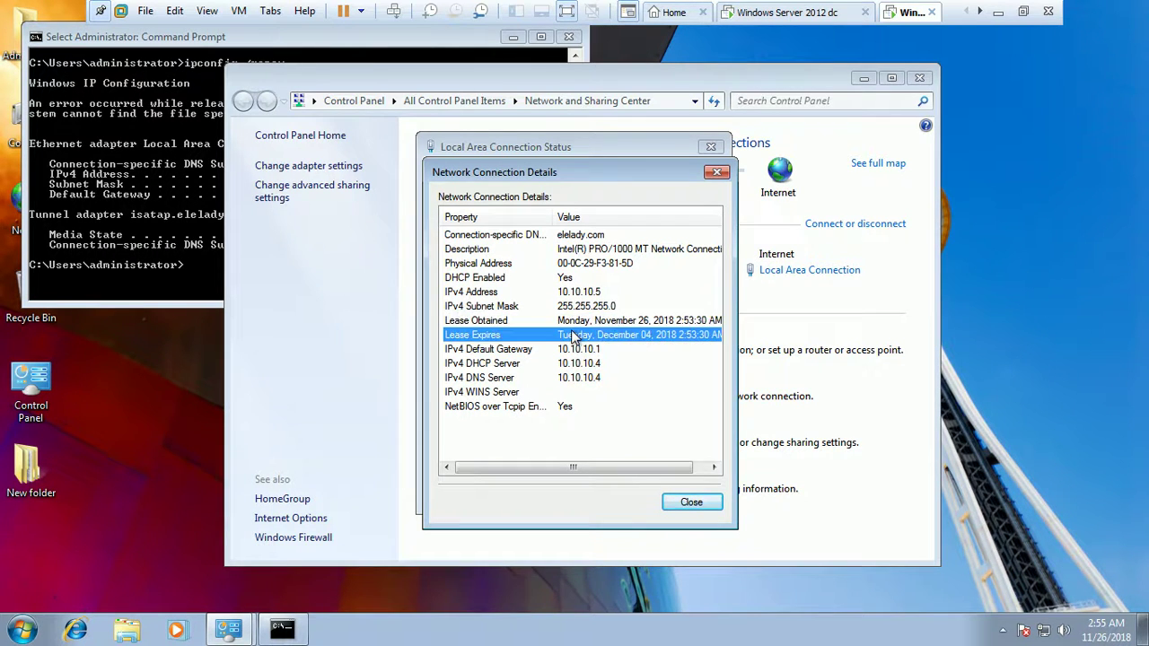
{"action": "left_click", "coordinate": [476, 350]}
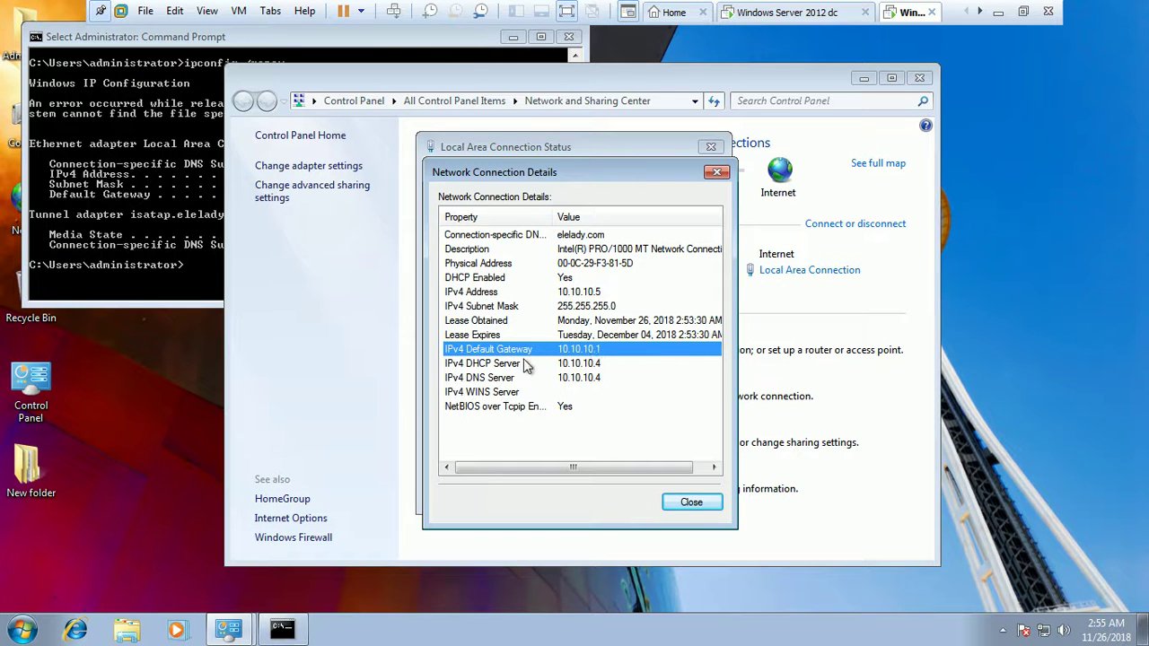
{"action": "left_click", "coordinate": [506, 364]}
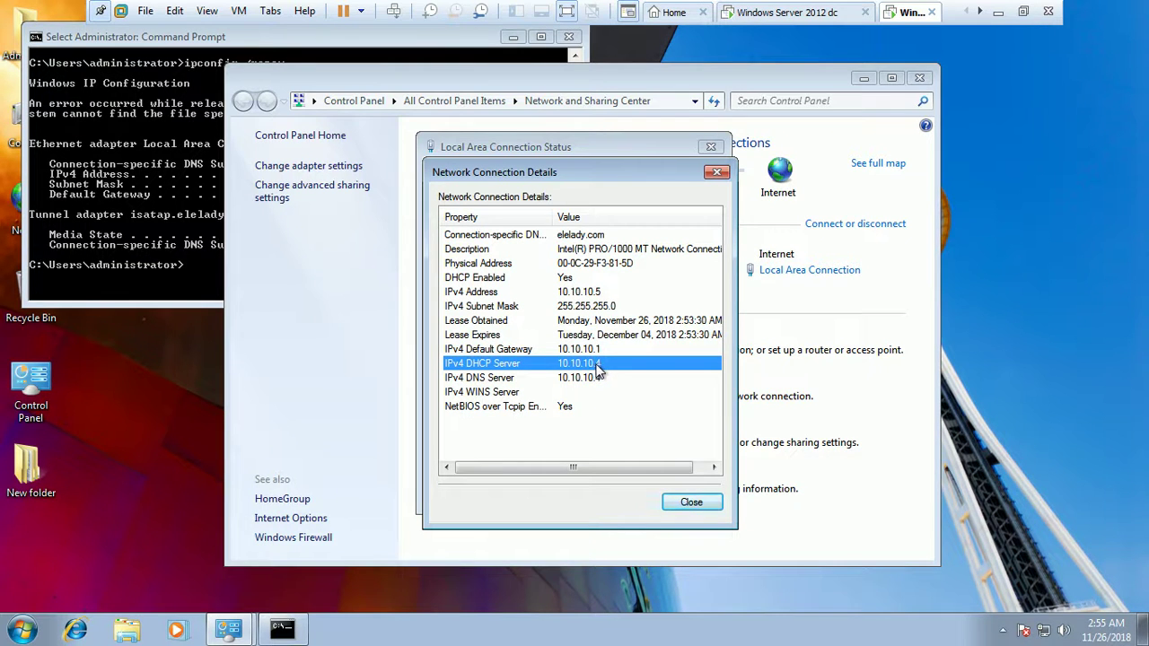
{"action": "left_click", "coordinate": [461, 379]}
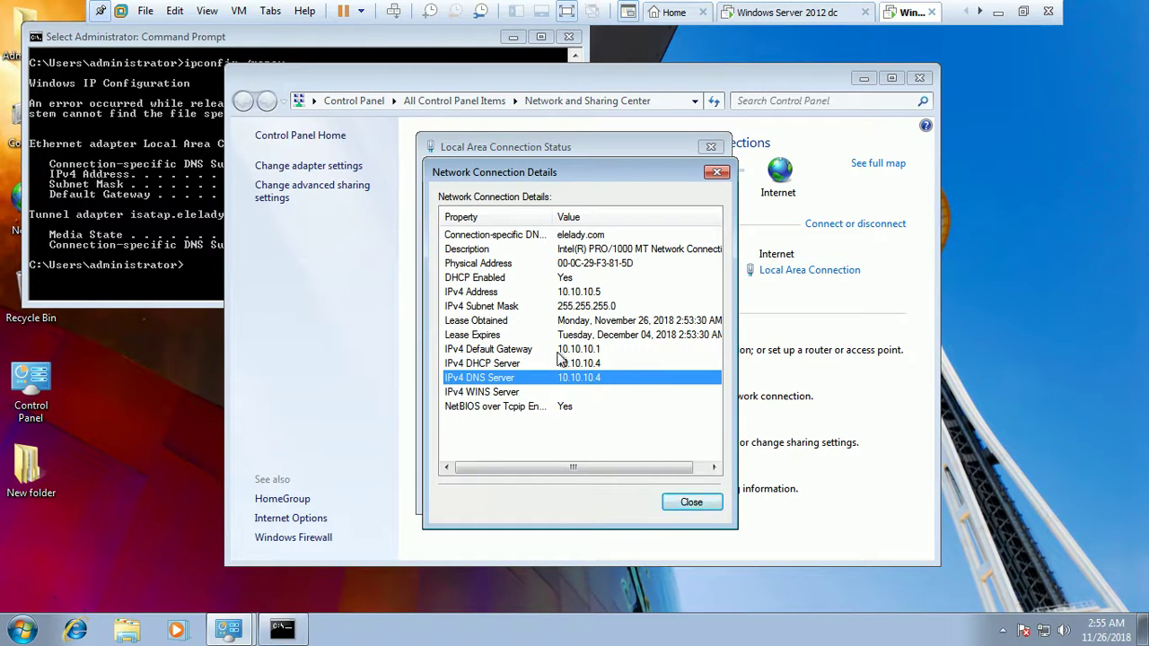
- Switch to the Windows Server 2012 dc machine, reopen Address Leases under the factory scope, and refresh the list
{"action": "left_click", "coordinate": [790, 13]}
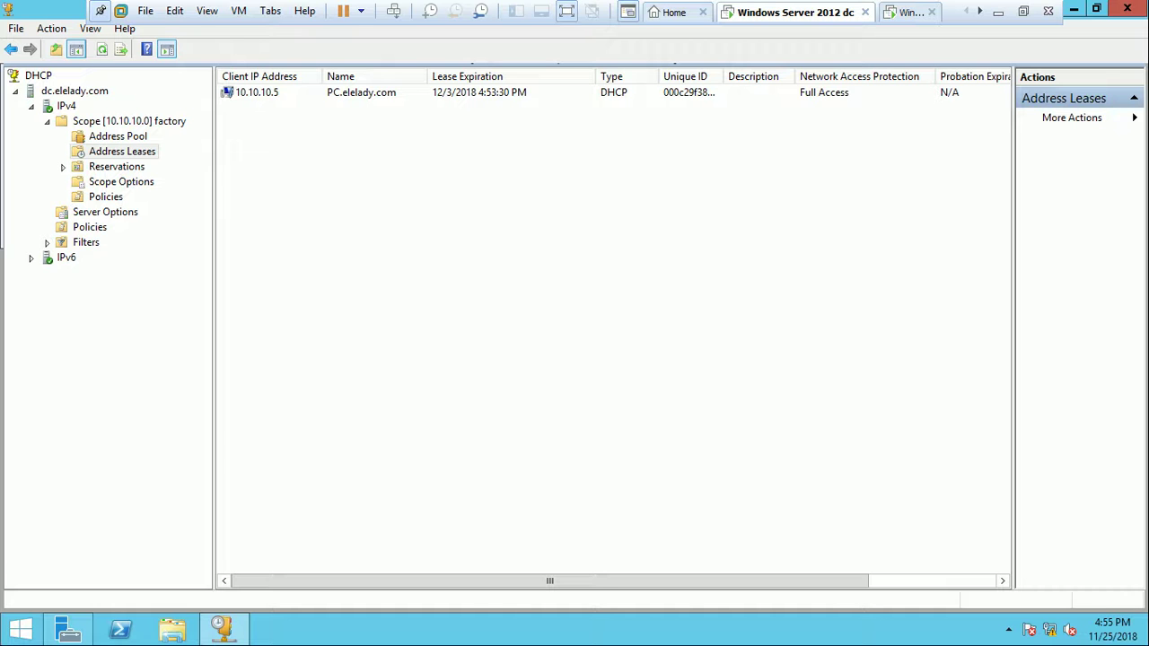
{"action": "left_click", "coordinate": [130, 121]}
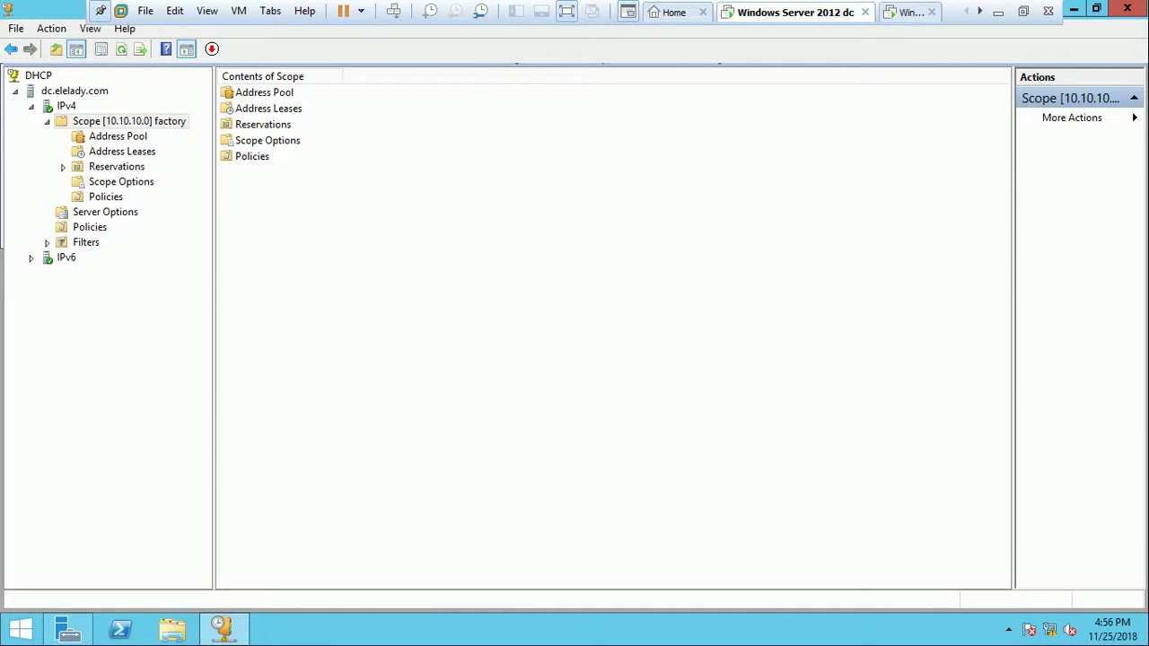
{"action": "left_click", "coordinate": [122, 150]}
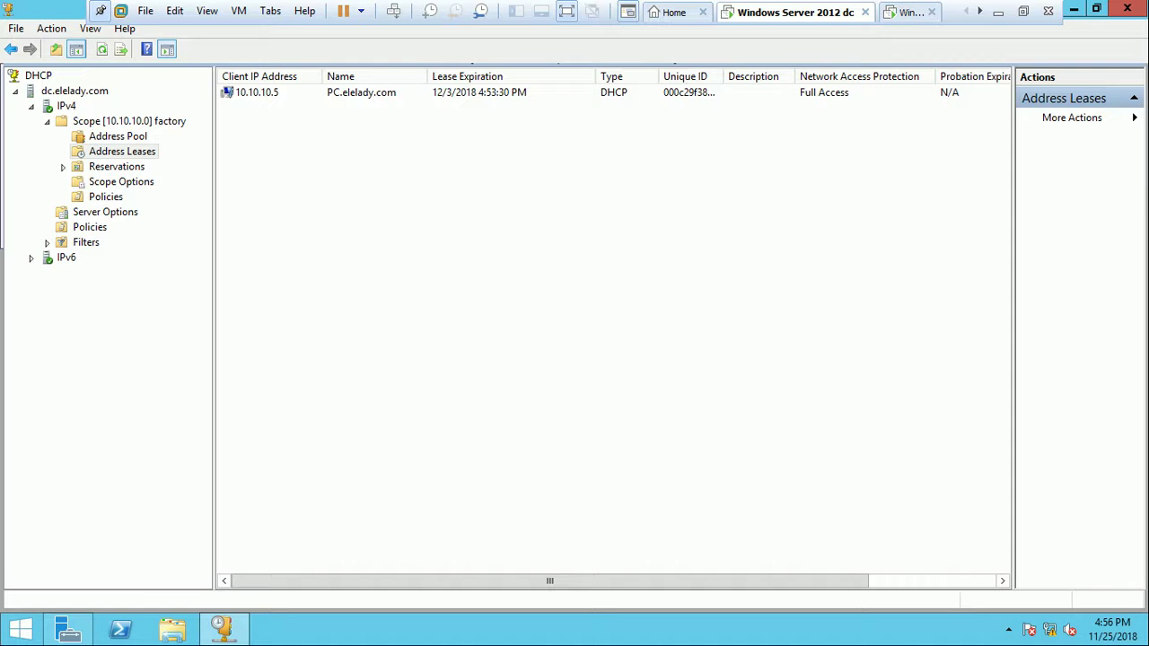
{"action": "right_click", "coordinate": [282, 135]}
{"action": "key", "text": "Up"}
{"action": "key", "text": "Return"}
- Delete the 10.10.10.5 lease from the factory scope's address leases and confirm the deletion
{"action": "right_click", "coordinate": [261, 94]}
{"action": "key", "text": "Down"}
{"action": "key", "text": "Down"}
{"action": "key", "text": "Down"}
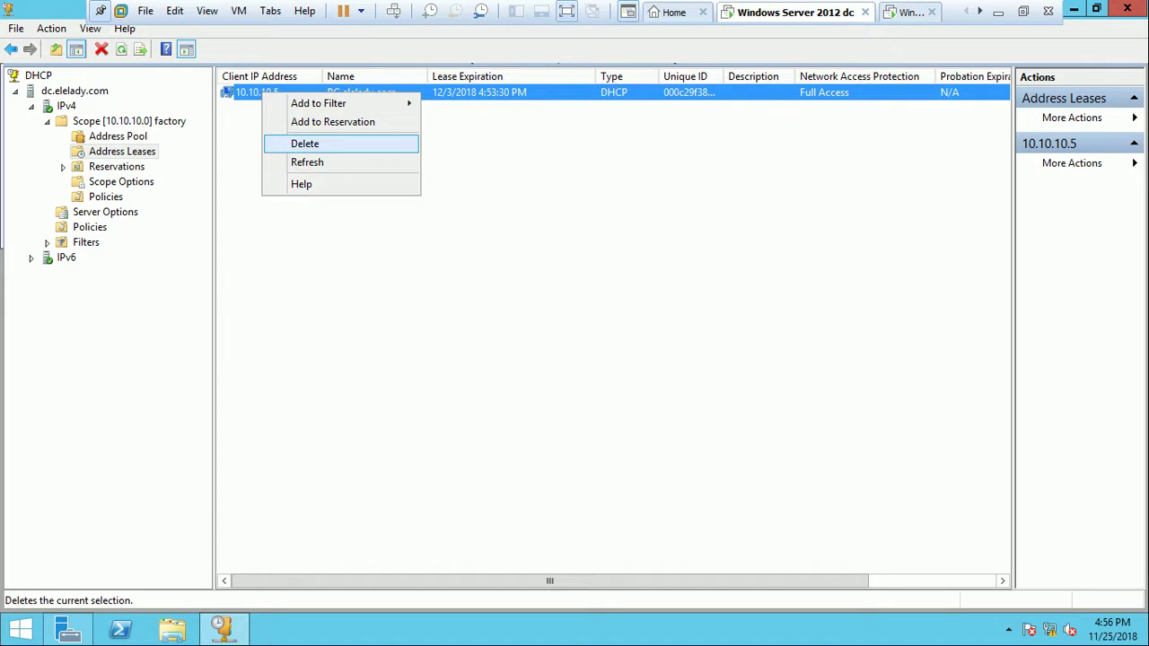
{"action": "key", "text": "Return"}
{"action": "key", "text": "Return"}
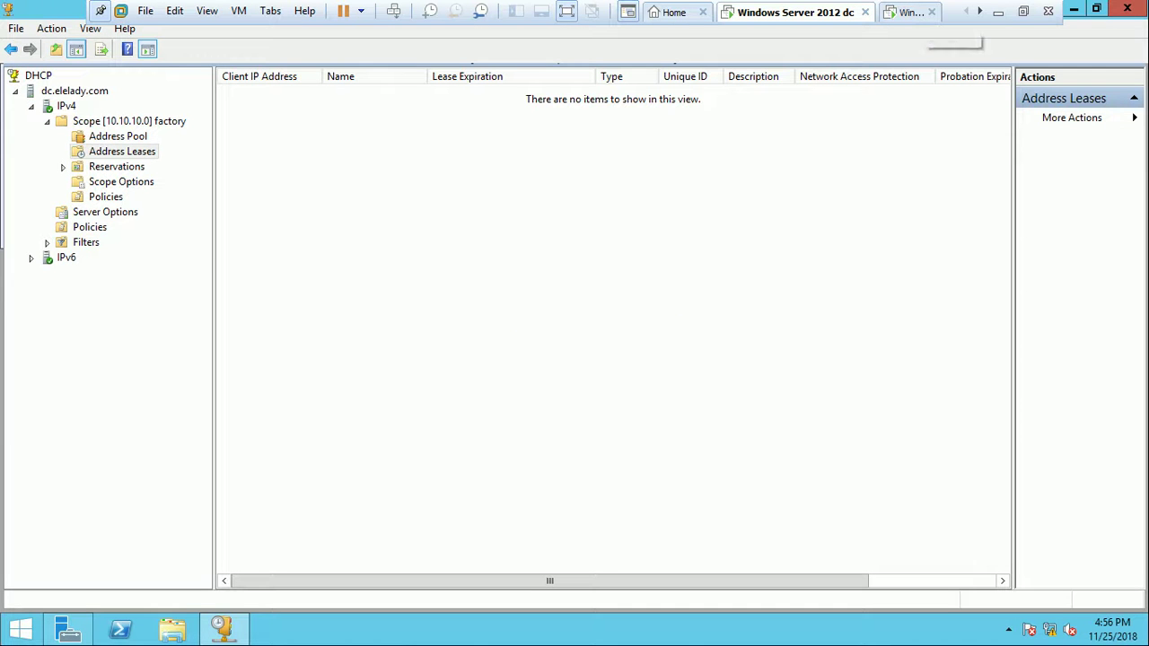
- Switch to the Windows 7 machine and close the Network Connection Details and Local Area Connection Status dialogs
{"action": "left_click", "coordinate": [908, 12]}
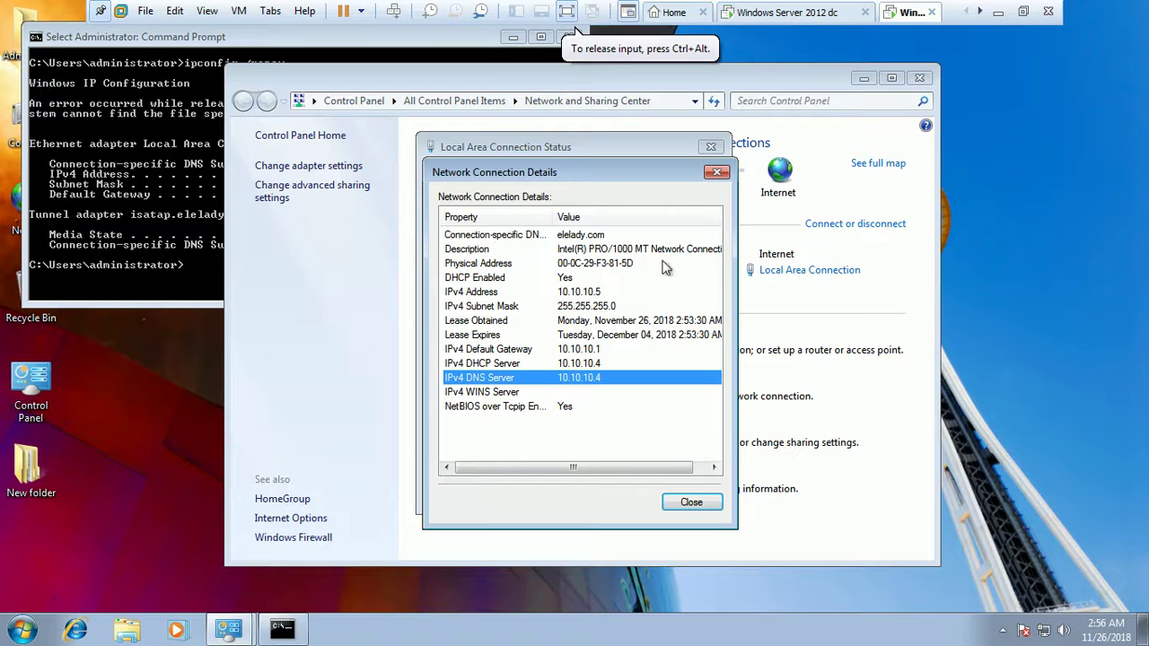
{"action": "left_click", "coordinate": [717, 172]}
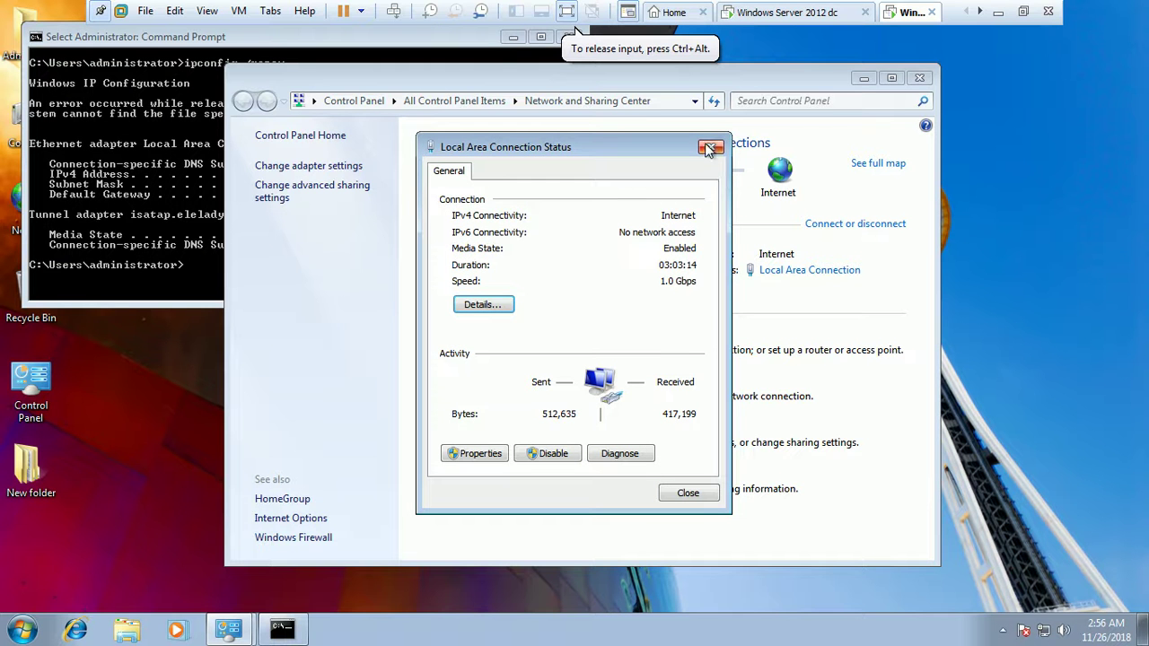
{"action": "left_click", "coordinate": [709, 148]}
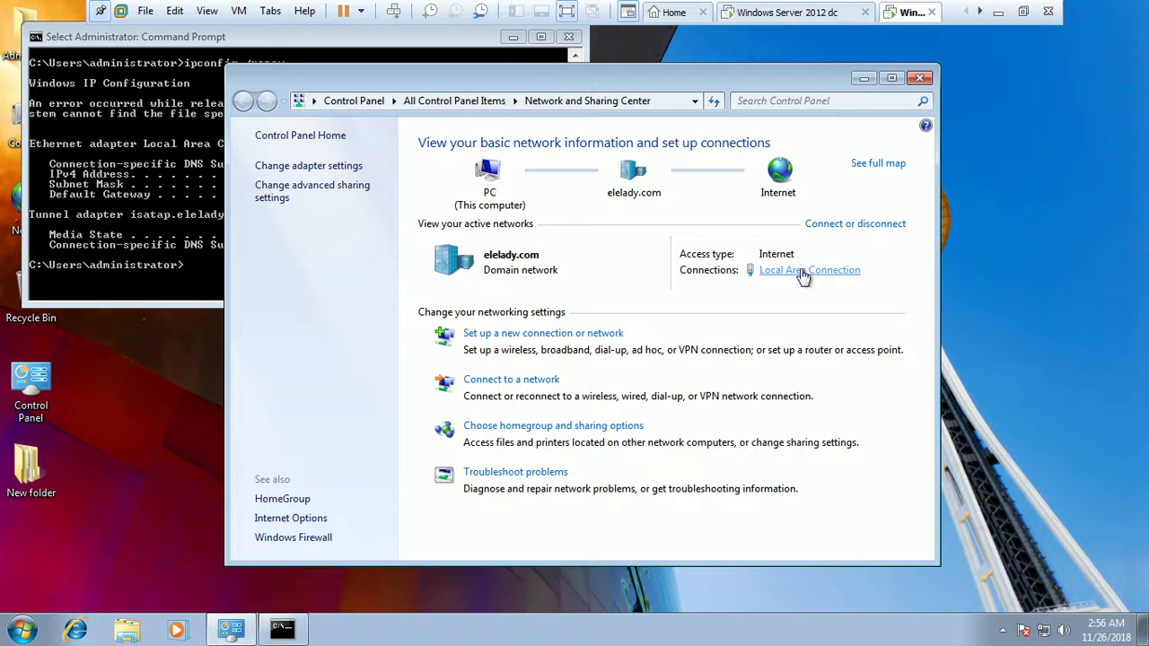
- Release and renew the Windows 7 client's IP address in Command Prompt with ipconfig /release and ipconfig /renew
{"action": "left_click", "coordinate": [148, 284]}
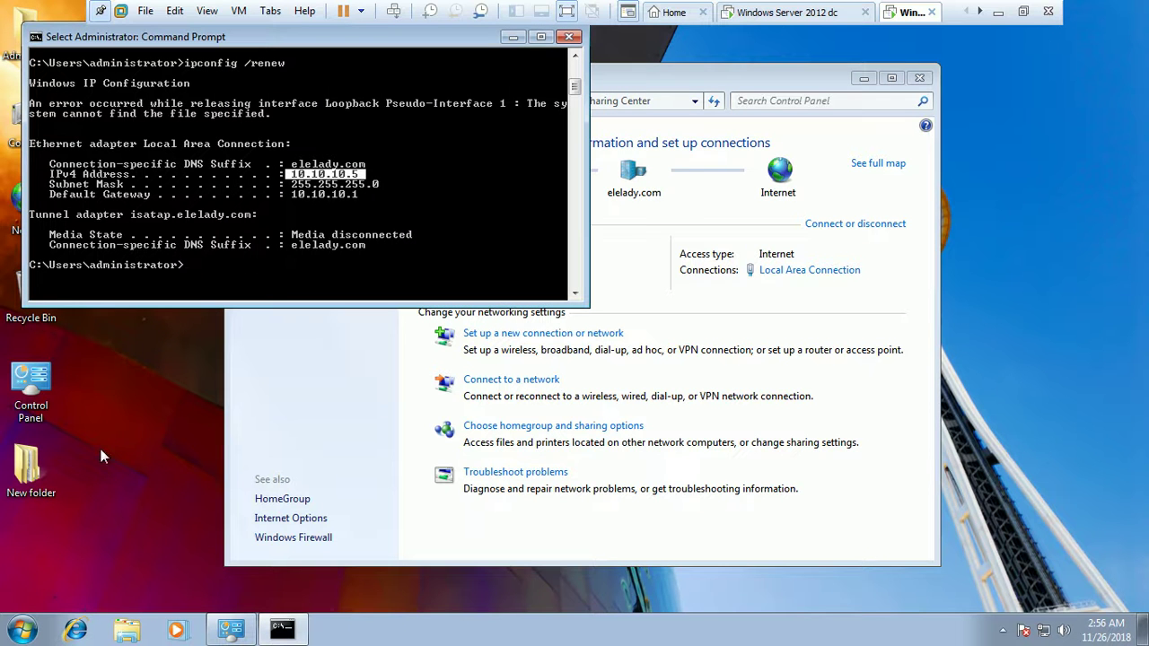
{"action": "key", "text": "Escape"}
{"action": "key", "text": "Up"}
{"action": "key", "text": "Up"}
{"action": "key", "text": "Return"}
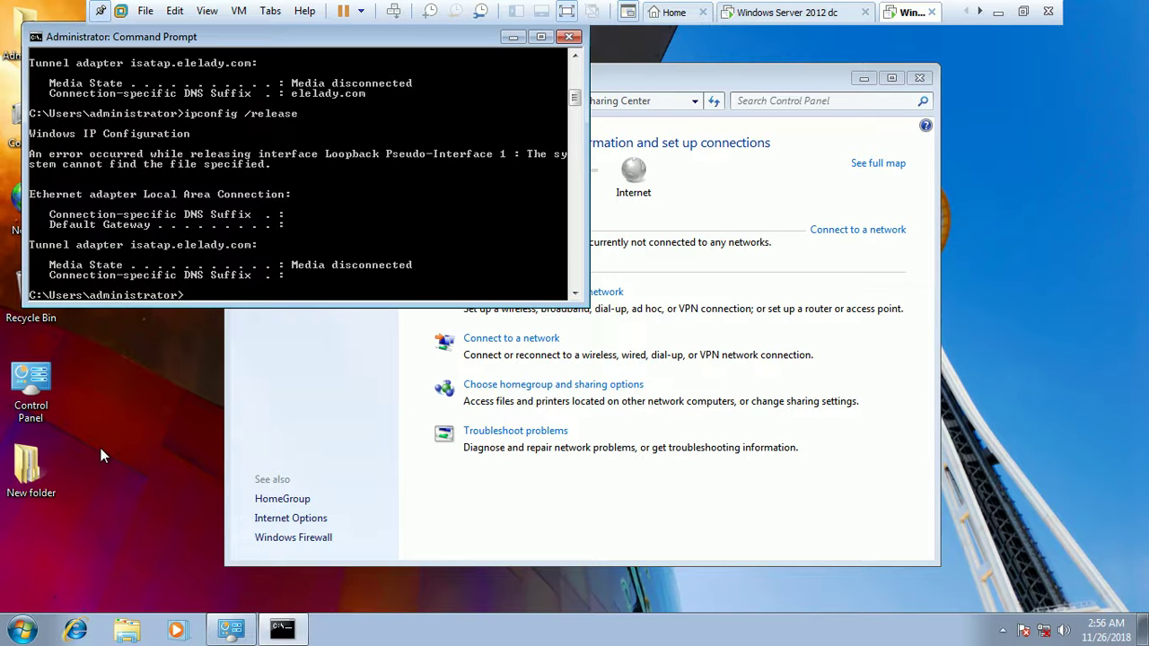
{"action": "key", "text": "Up"}
{"action": "key", "text": "Up"}
{"action": "key", "text": "Return"}
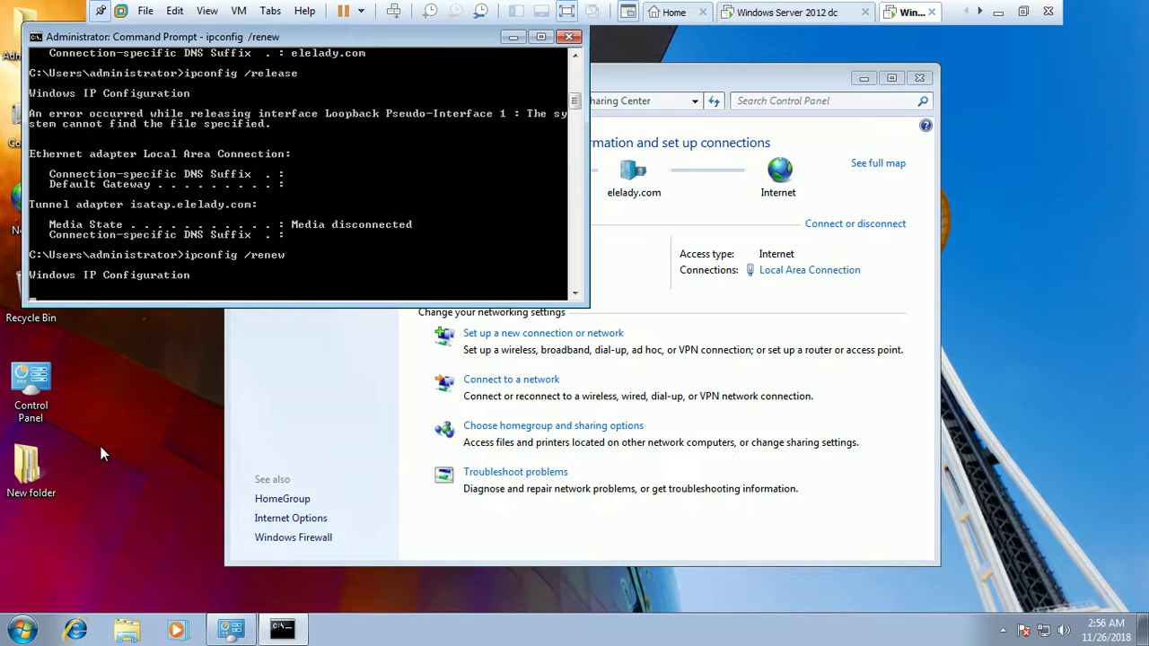
- Switch to the Windows Server 2012 dc machine, refresh the factory scope's address leases, and view its address pool
{"action": "left_click", "coordinate": [742, 23]}
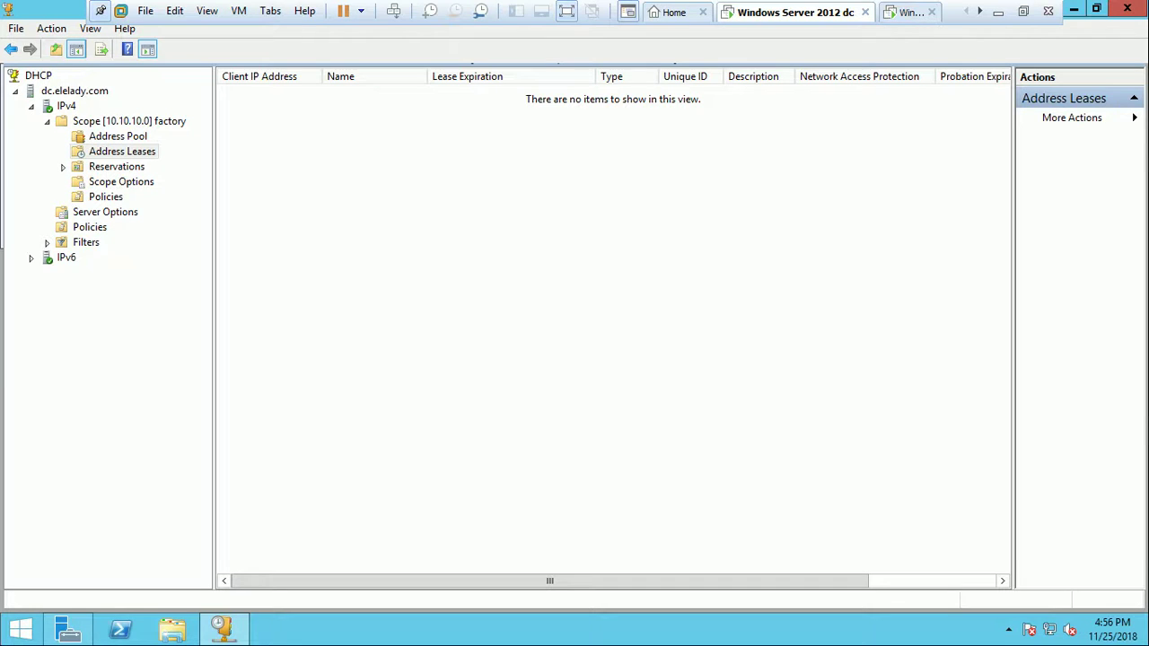
{"action": "right_click", "coordinate": [268, 171]}
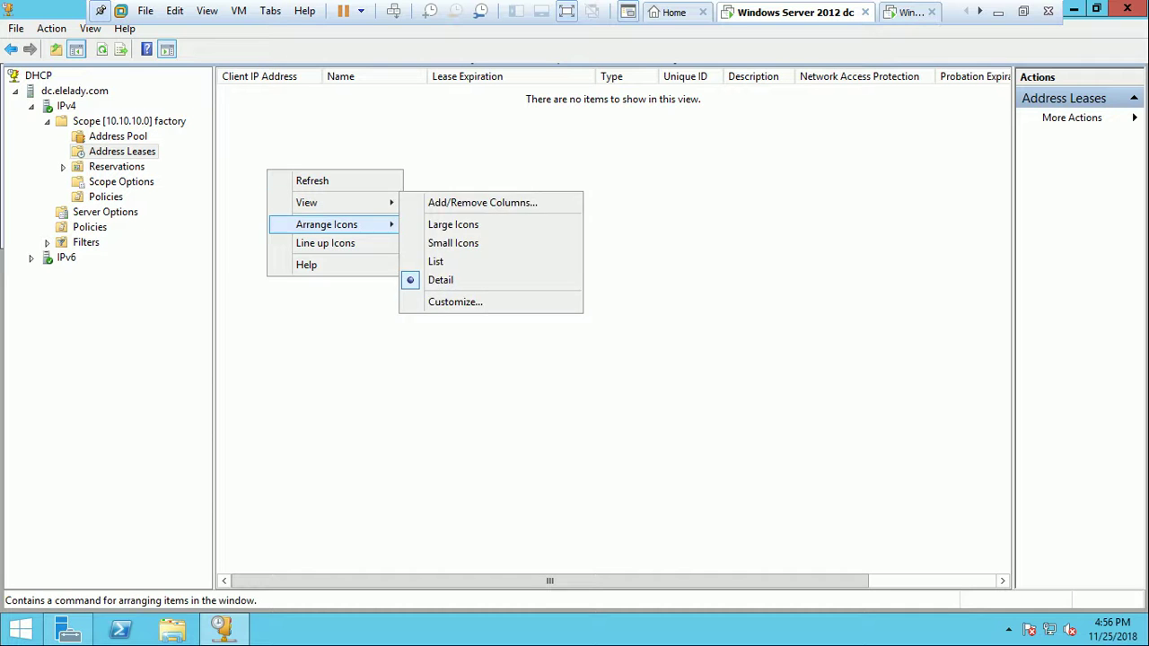
{"action": "key", "text": "Return"}
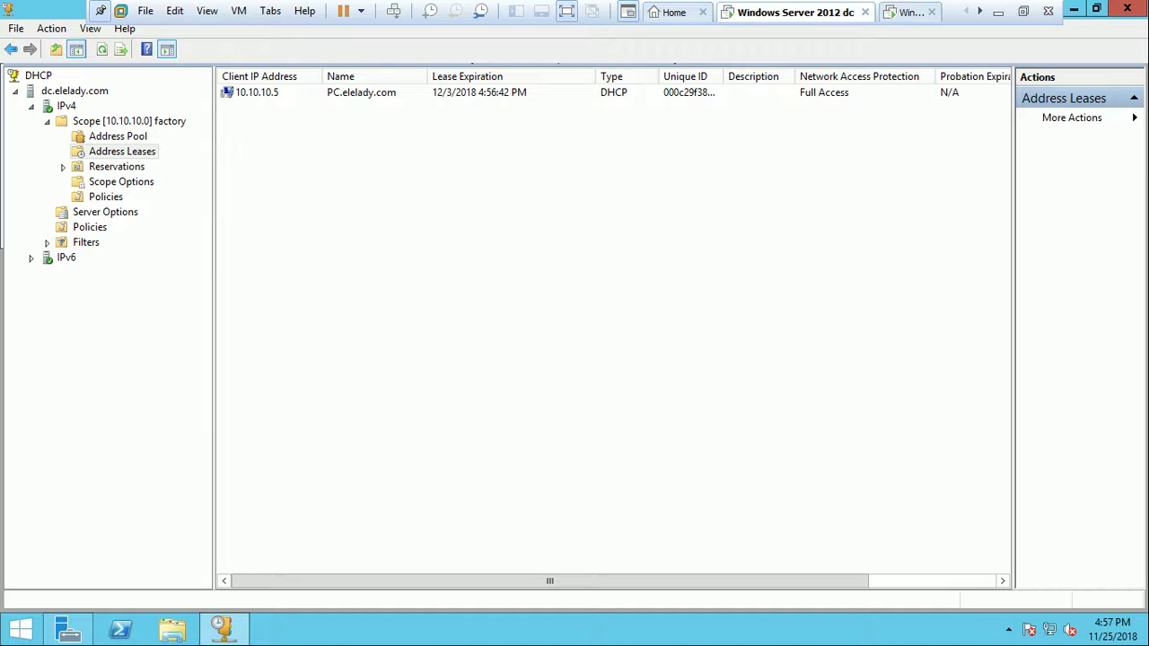
{"action": "left_click", "coordinate": [118, 135]}
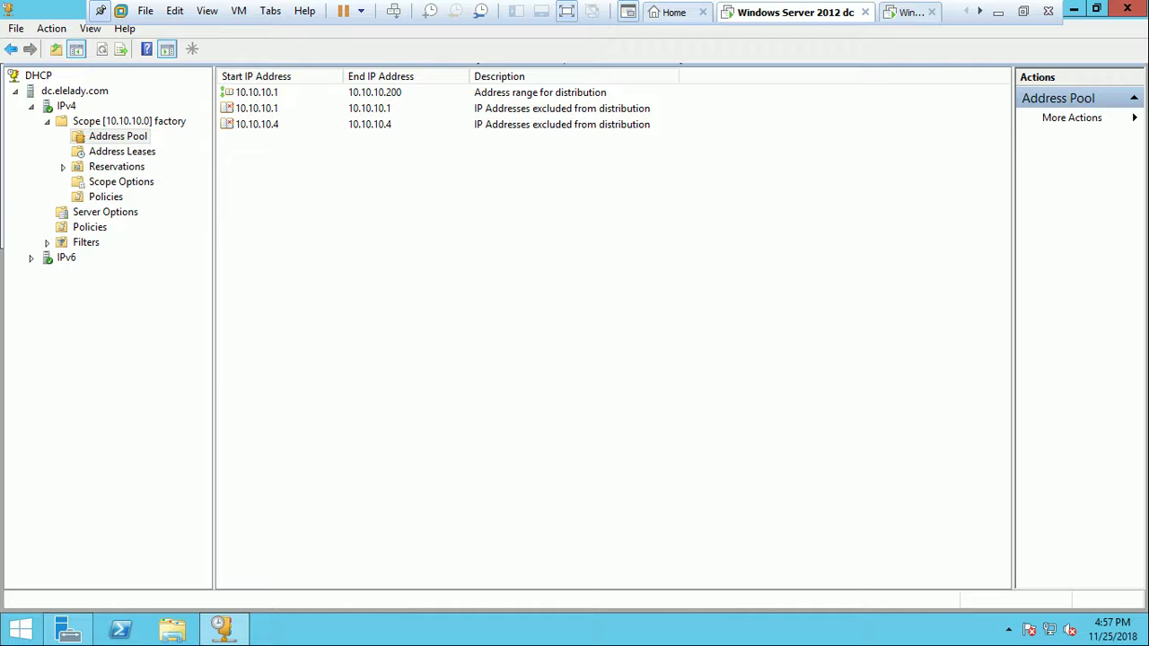
- Set the factory scope's start IP address to 10.10.10.100 in its properties and save the change
{"action": "left_click", "coordinate": [129, 121]}
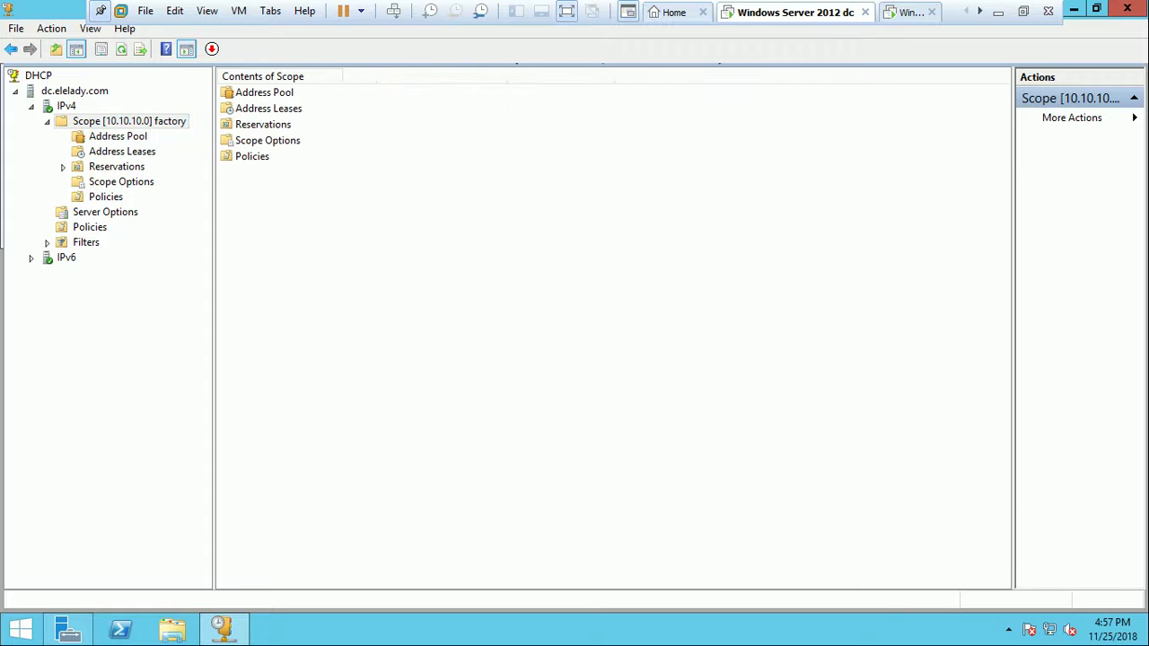
{"action": "key", "text": "Left"}
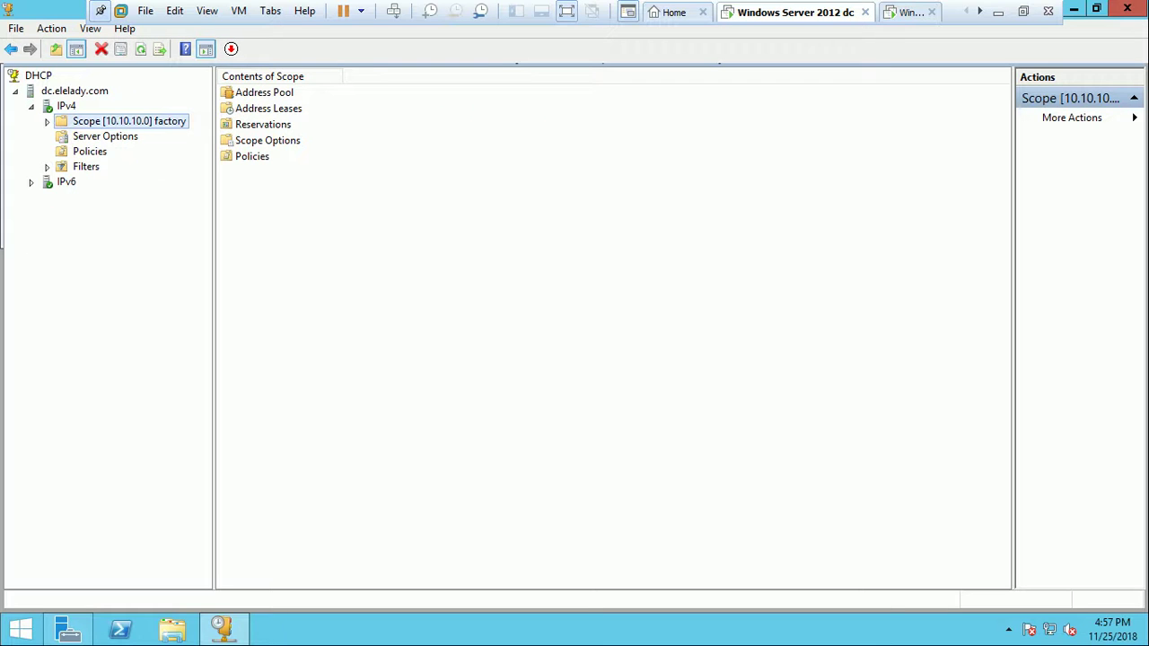
{"action": "key", "text": "Right"}
{"action": "key", "text": "shift+F10"}
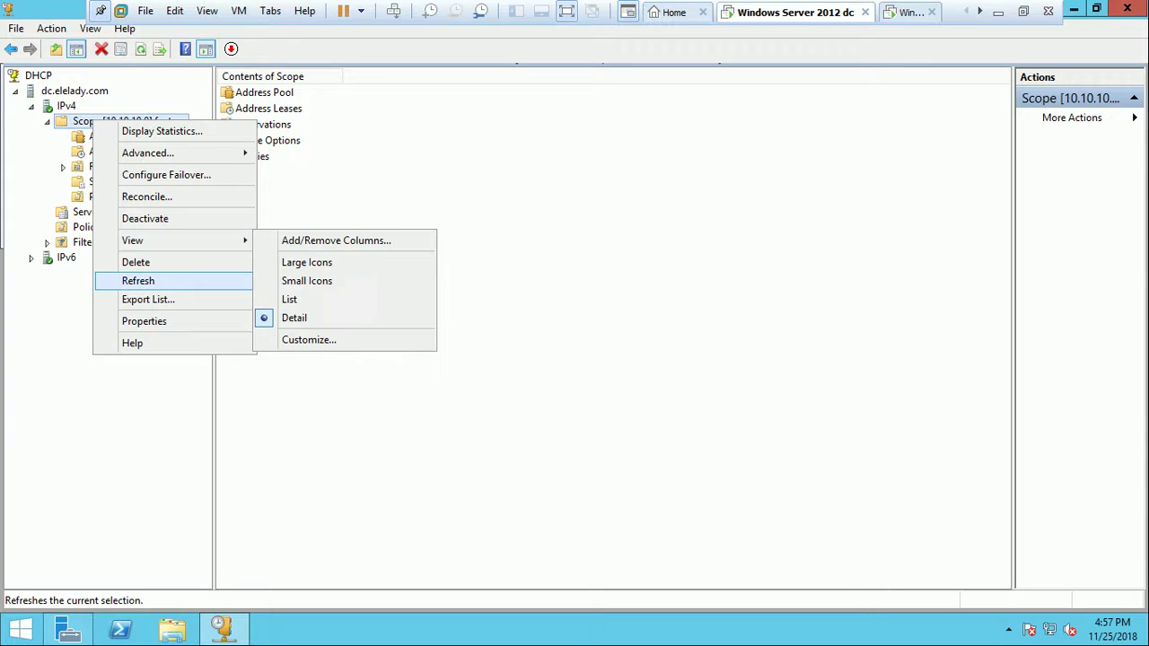
{"action": "left_click", "coordinate": [144, 320]}
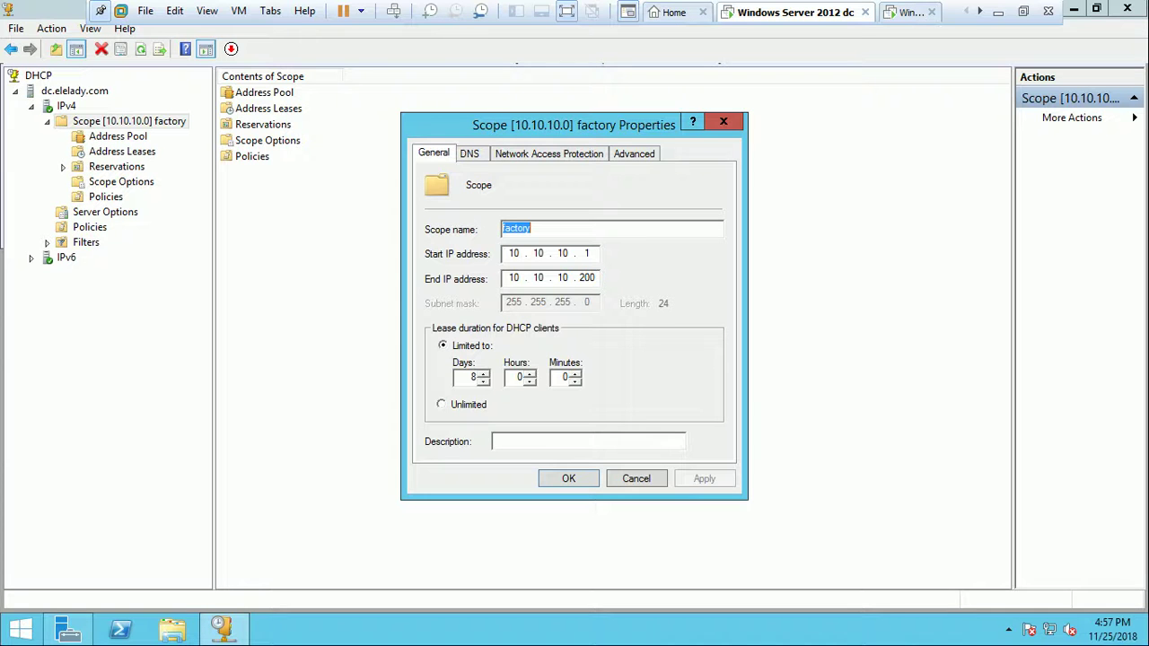
{"action": "left_click", "coordinate": [587, 253]}
{"action": "type", "text": "100"}
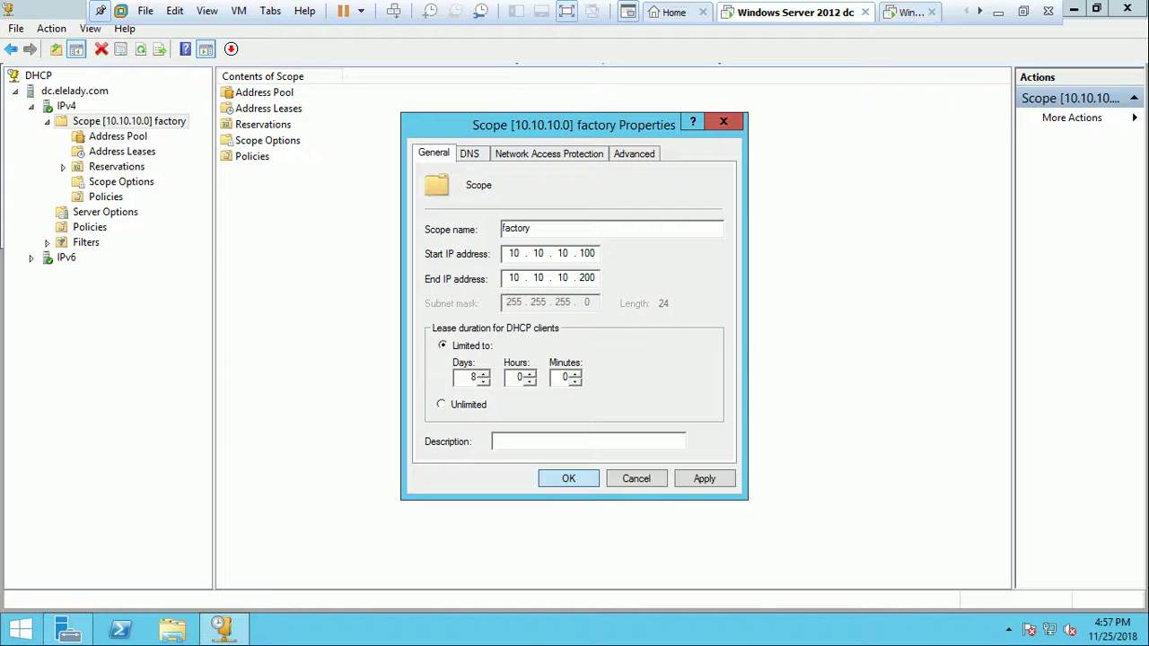
{"action": "key", "text": "Return"}
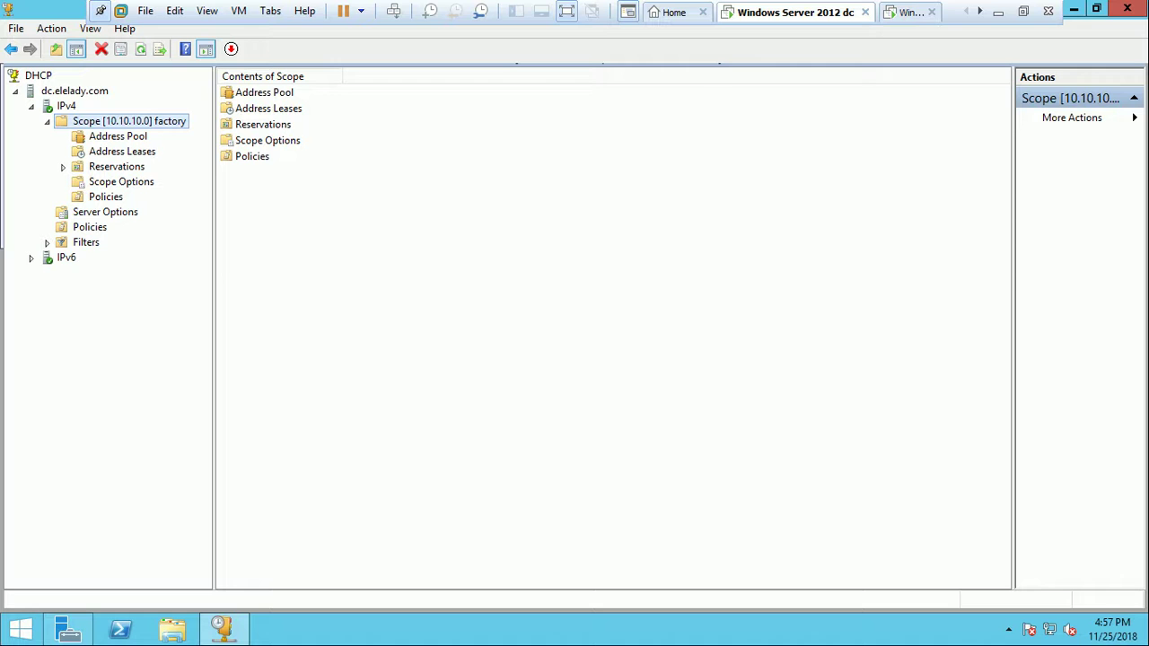
- Delete the 10.10.10.5 lease from the factory scope, confirm the deletion, and refresh the address leases list
{"action": "right_click", "coordinate": [68, 92]}
{"action": "key", "text": "Down"}
{"action": "key", "text": "Return"}
{"action": "left_click", "coordinate": [122, 150]}
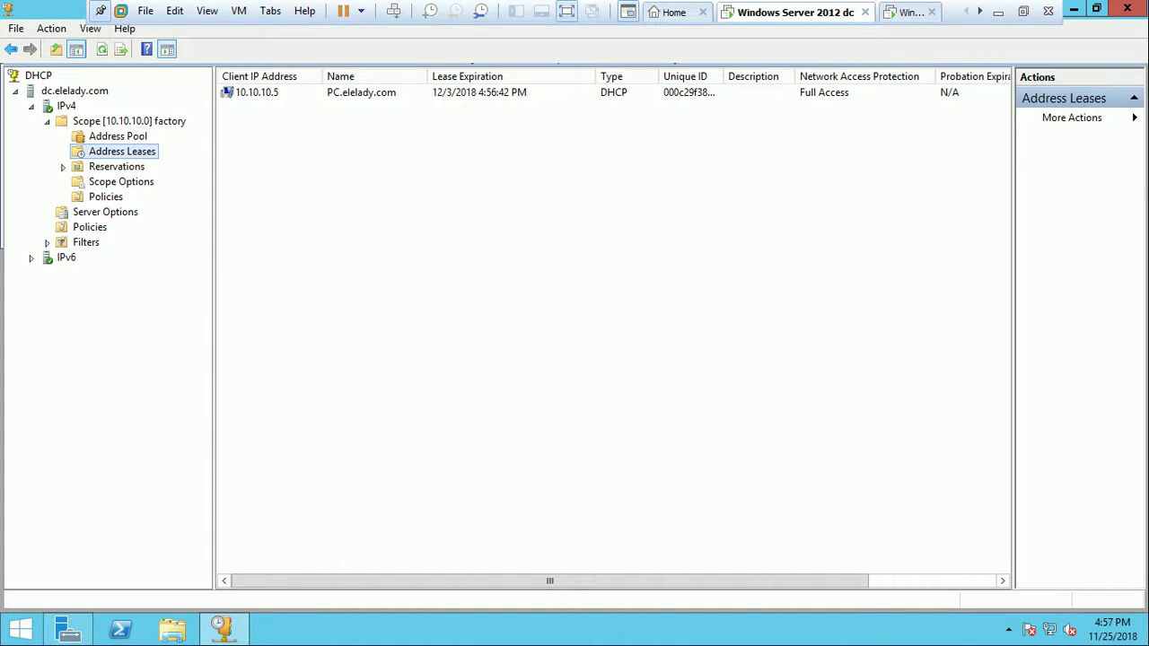
{"action": "right_click", "coordinate": [242, 92]}
{"action": "left_click", "coordinate": [287, 141]}
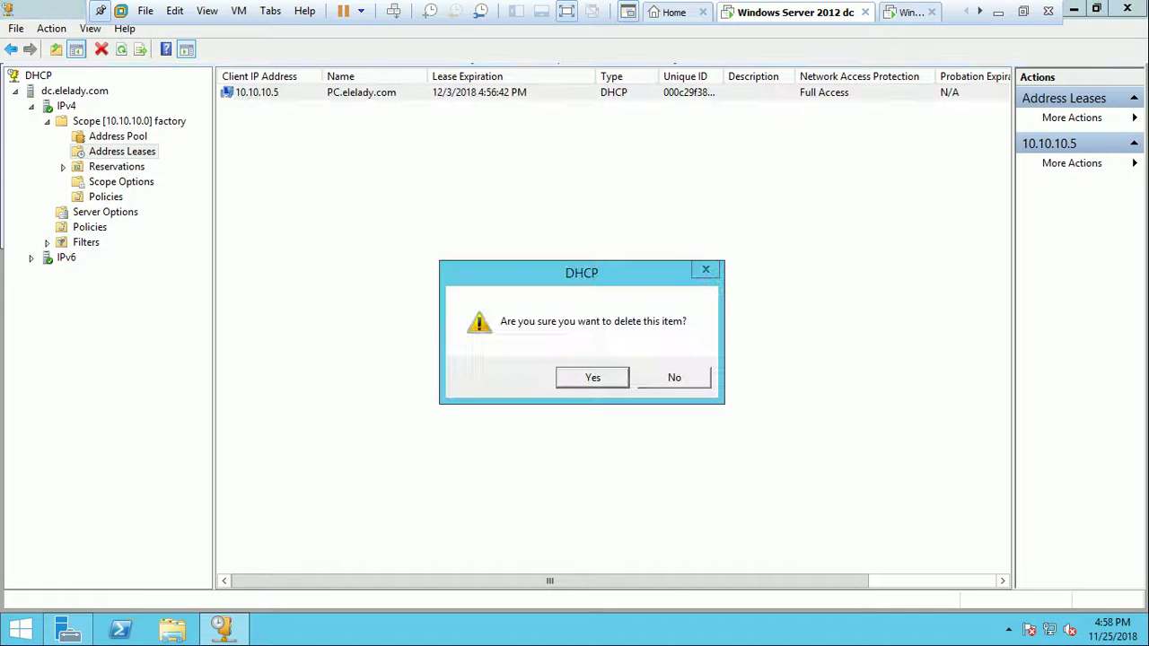
{"action": "key", "text": "Return"}
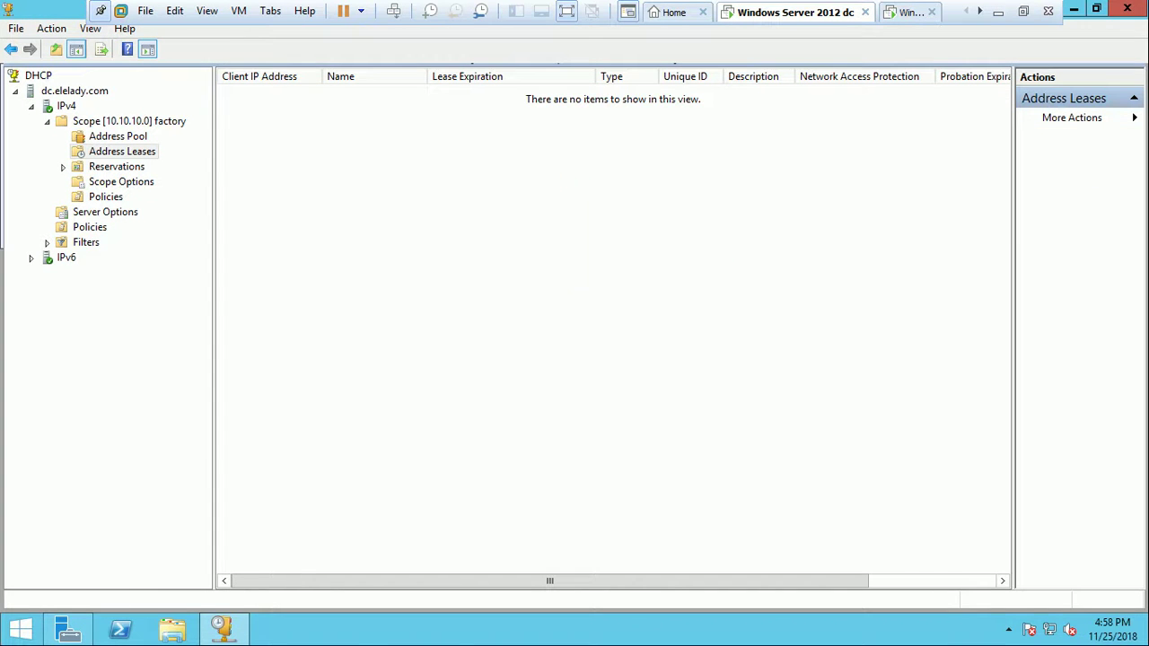
{"action": "right_click", "coordinate": [422, 173]}
{"action": "left_click", "coordinate": [467, 185]}
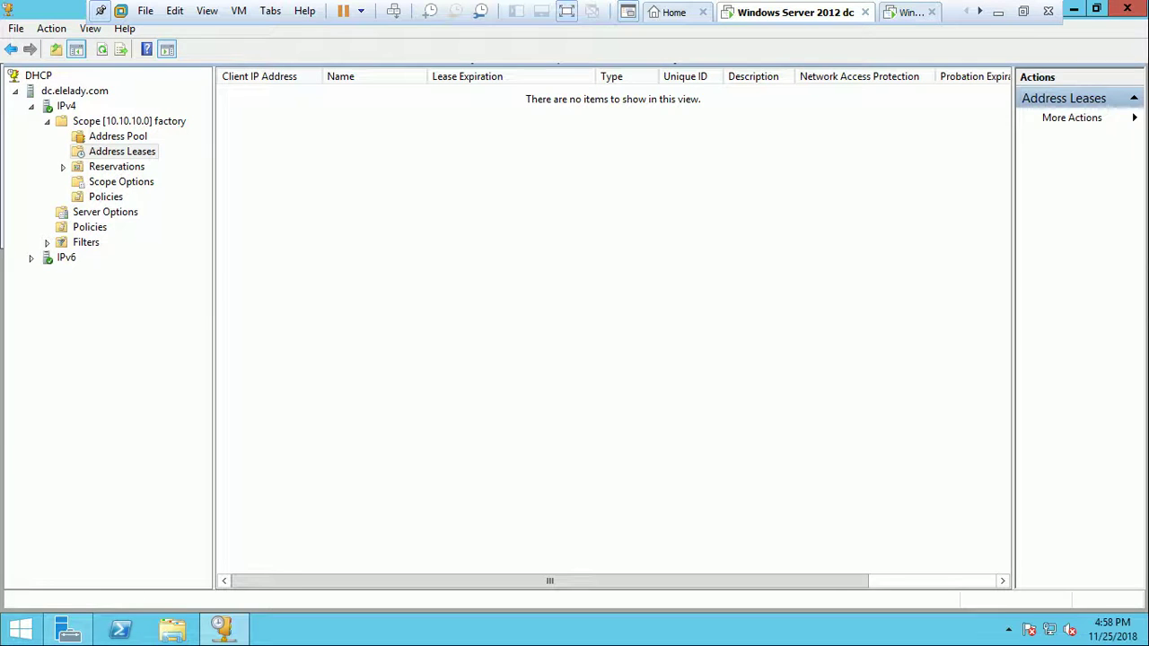
- Switch to the Windows 7 machine and run ipconfig /release followed by ipconfig /renew in Command Prompt
{"action": "left_click", "coordinate": [906, 11]}
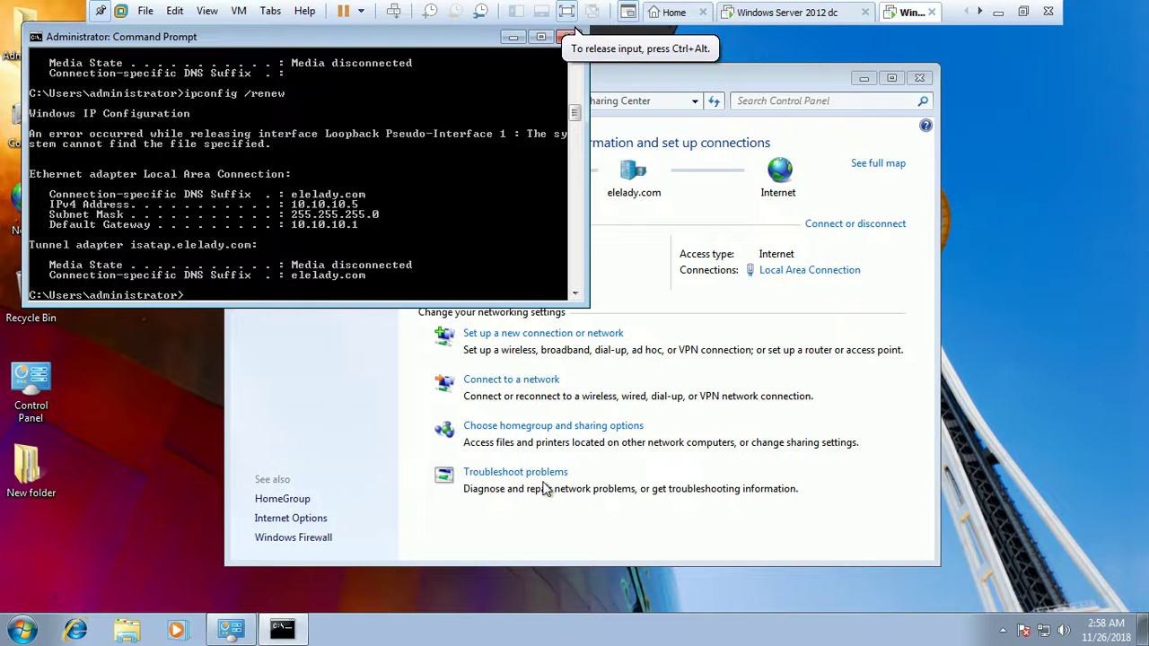
{"action": "key", "text": "Up"}
{"action": "key", "text": "Up"}
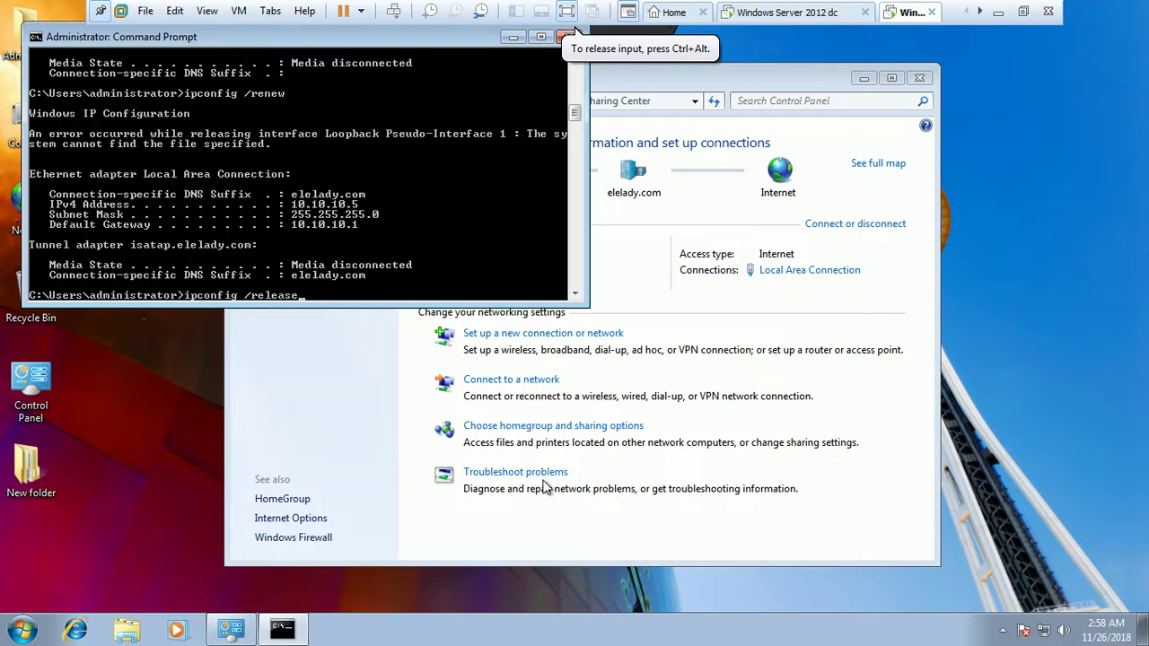
{"action": "key", "text": "Return"}
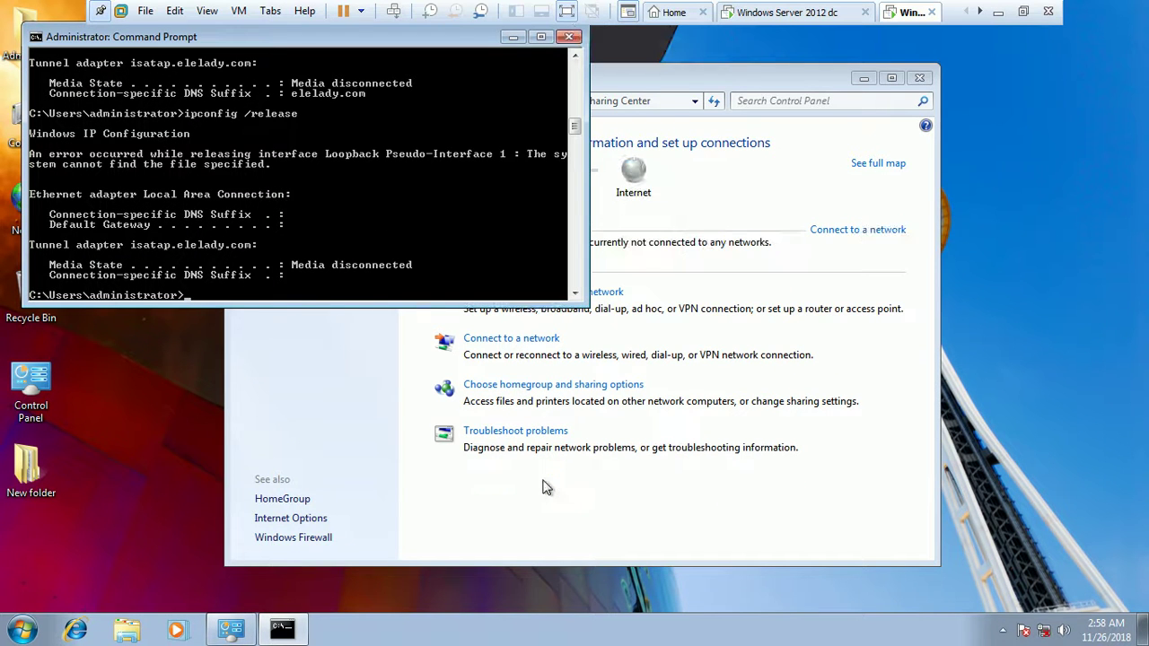
{"action": "key", "text": "Up"}
{"action": "key", "text": "Up"}
{"action": "key", "text": "Return"}
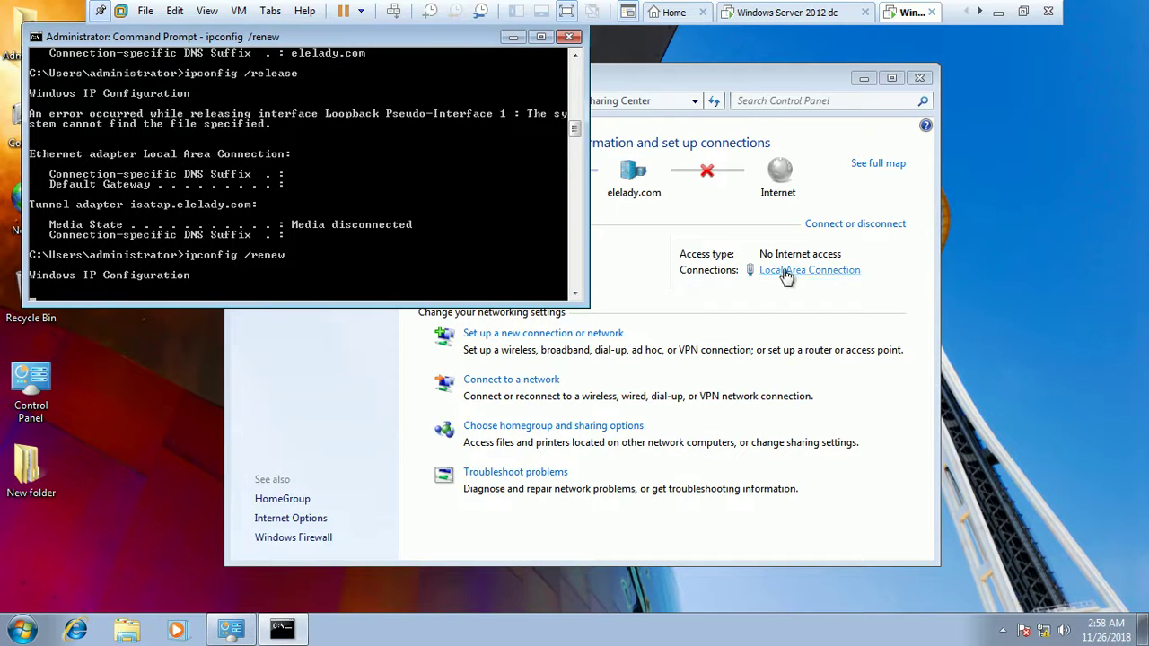
{"action": "right_click", "coordinate": [1009, 210]}
{"action": "left_click", "coordinate": [1015, 259]}
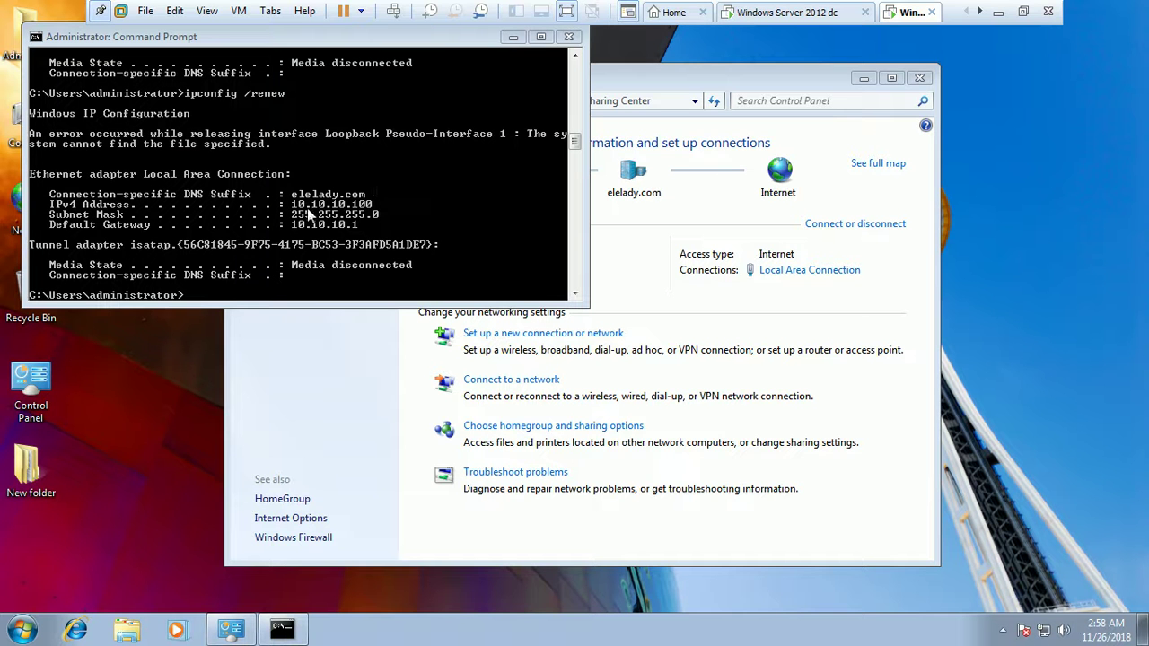
- Switch to the Windows Server 2012 dc machine, refresh the address leases, and select the client's lease
{"action": "left_click", "coordinate": [735, 22]}
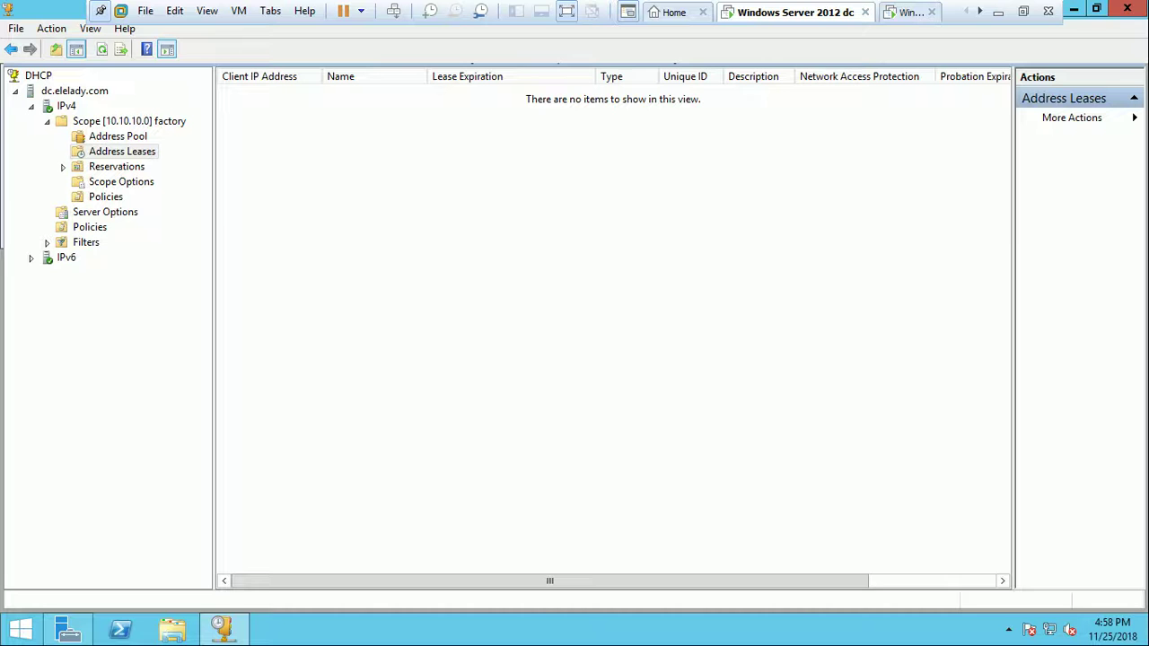
{"action": "right_click", "coordinate": [343, 163]}
{"action": "left_click", "coordinate": [384, 173]}
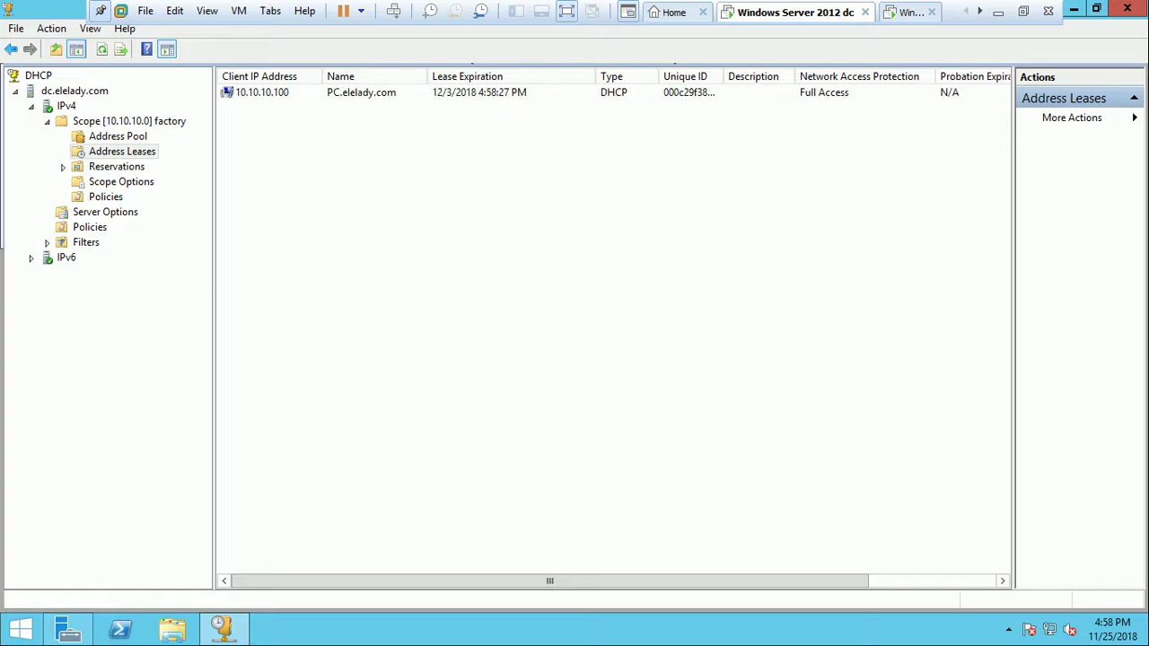
{"action": "left_click", "coordinate": [262, 92]}
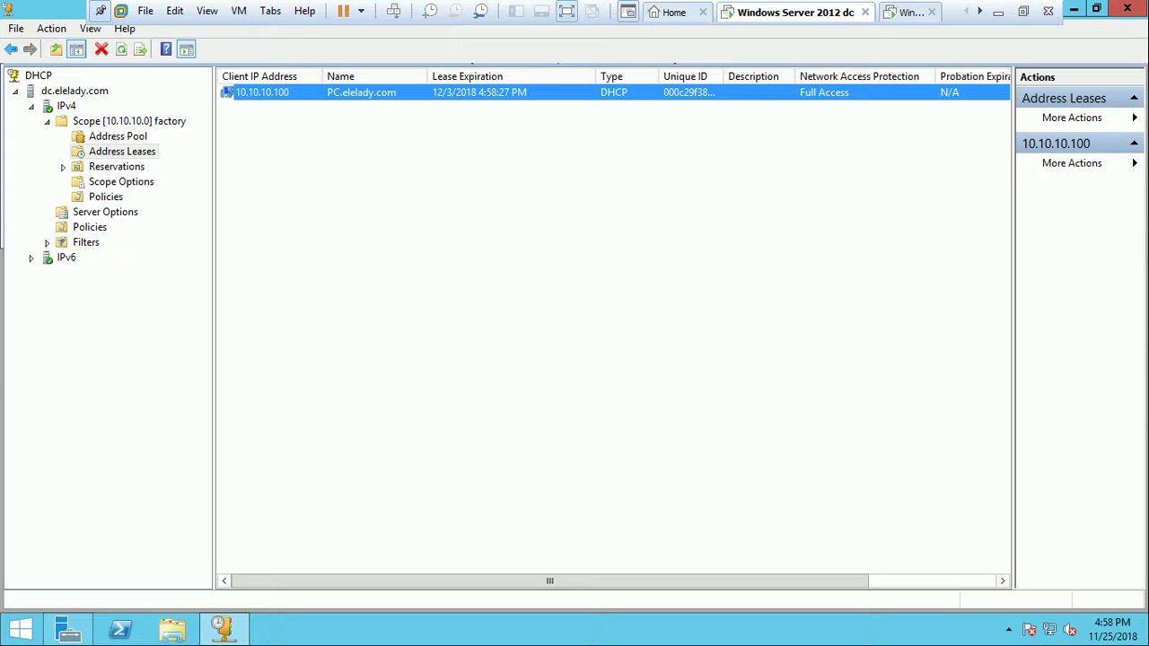
- Open the factory scope's properties, examine the start and end IP addresses, and close them without changes
{"action": "left_click", "coordinate": [47, 121]}
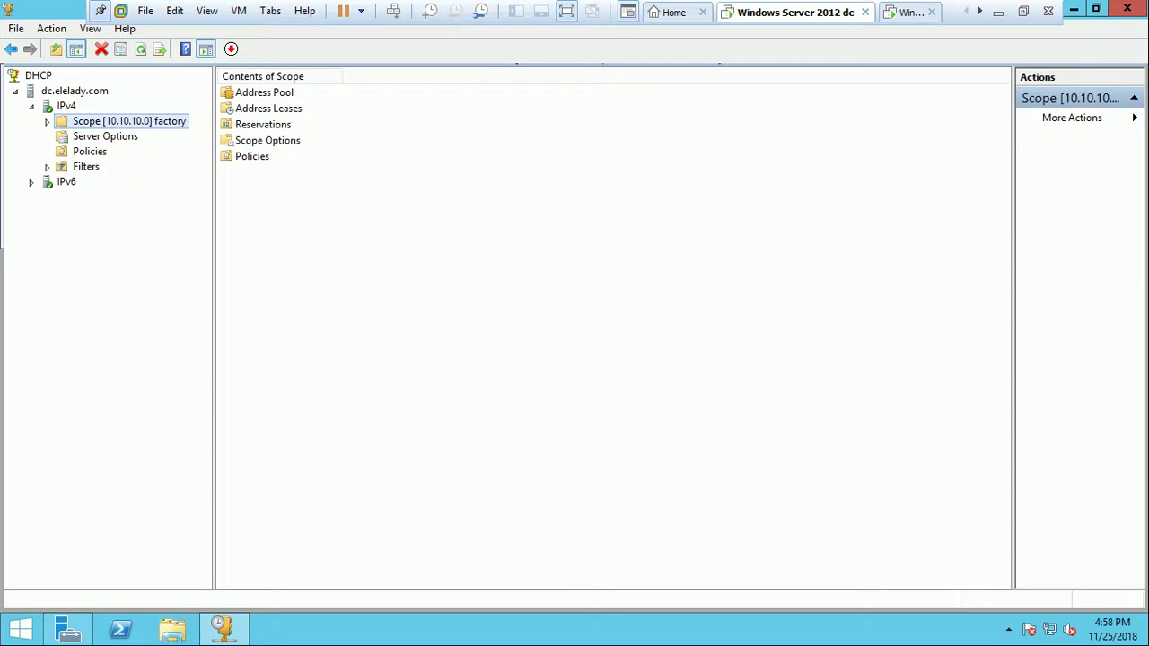
{"action": "right_click", "coordinate": [90, 117]}
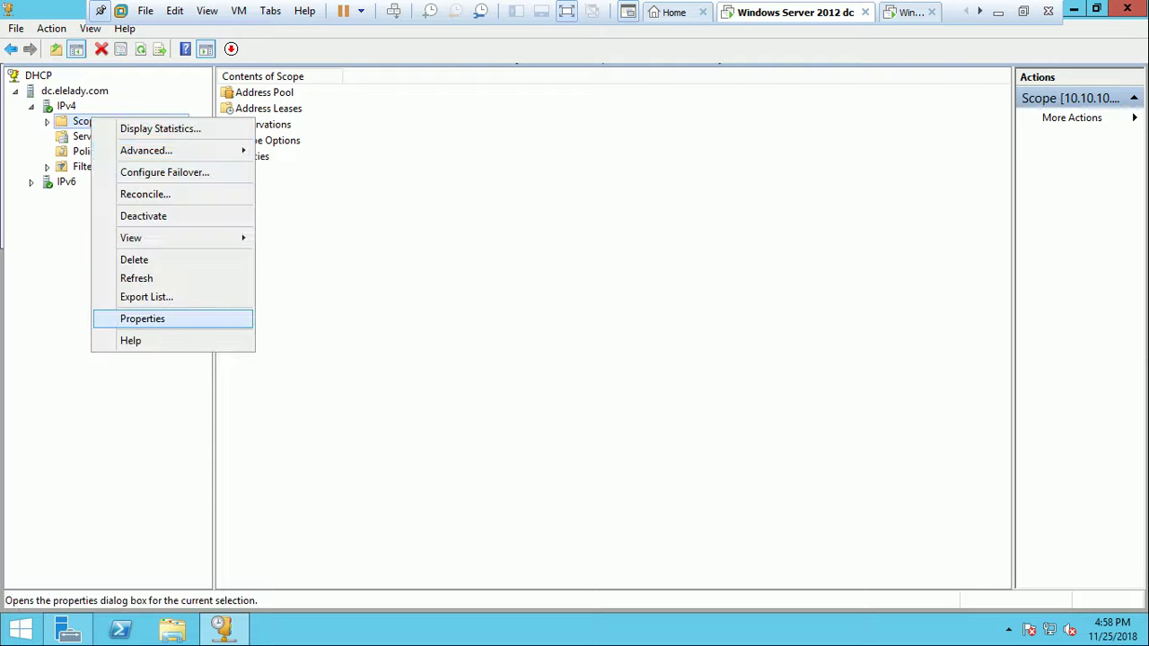
{"action": "left_click", "coordinate": [142, 318]}
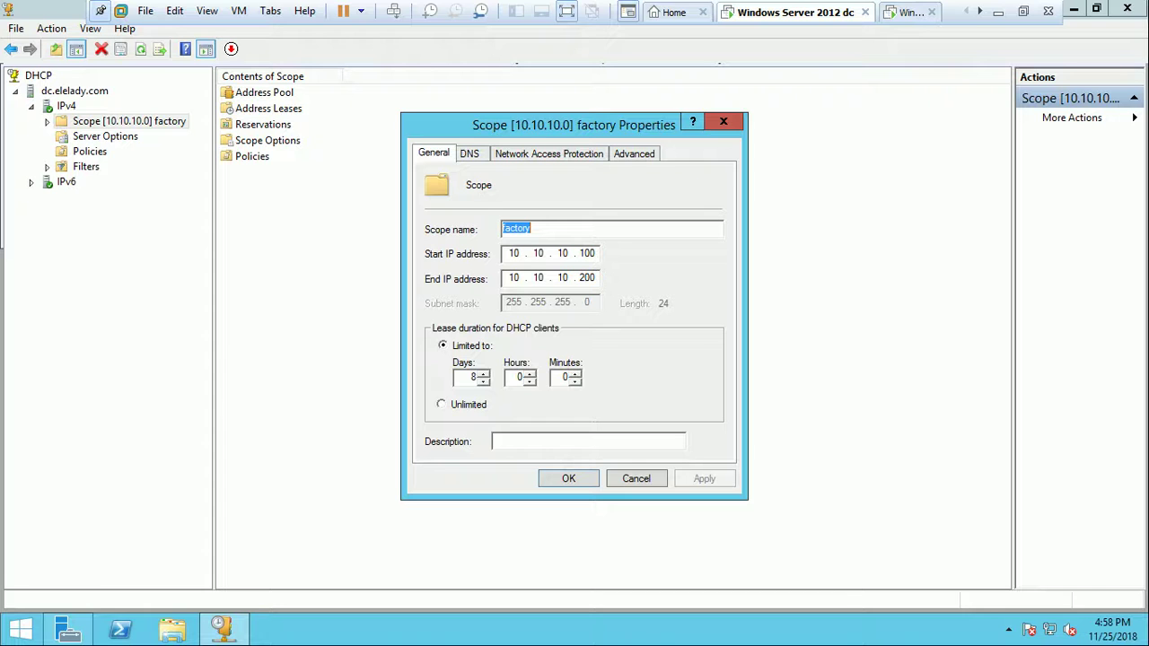
{"action": "key", "text": "Escape"}
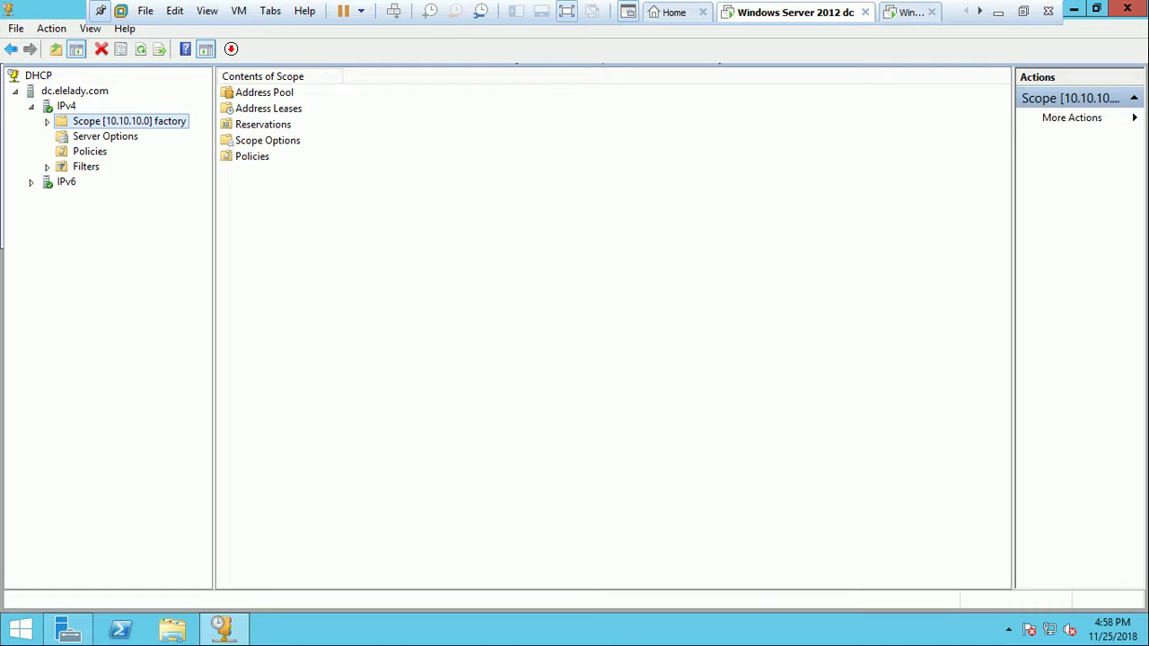
{"action": "key", "text": "Right"}
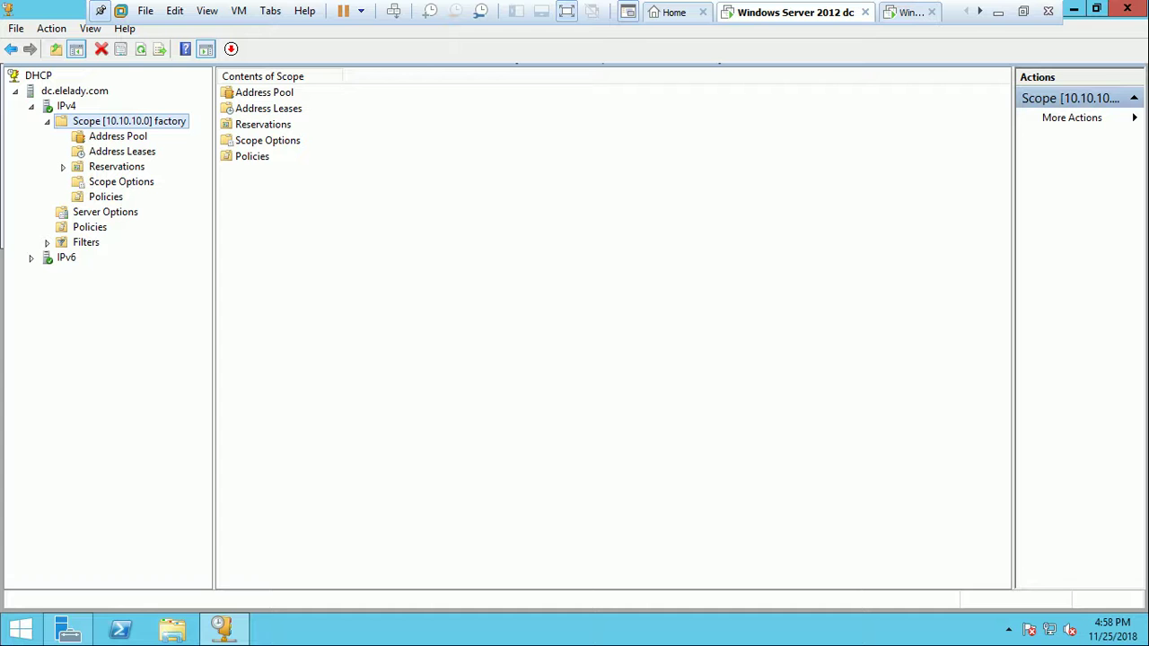
- Return to the factory scope's address leases, then reopen the scope's properties to examine the lease duration and close them
{"action": "left_click", "coordinate": [122, 151]}
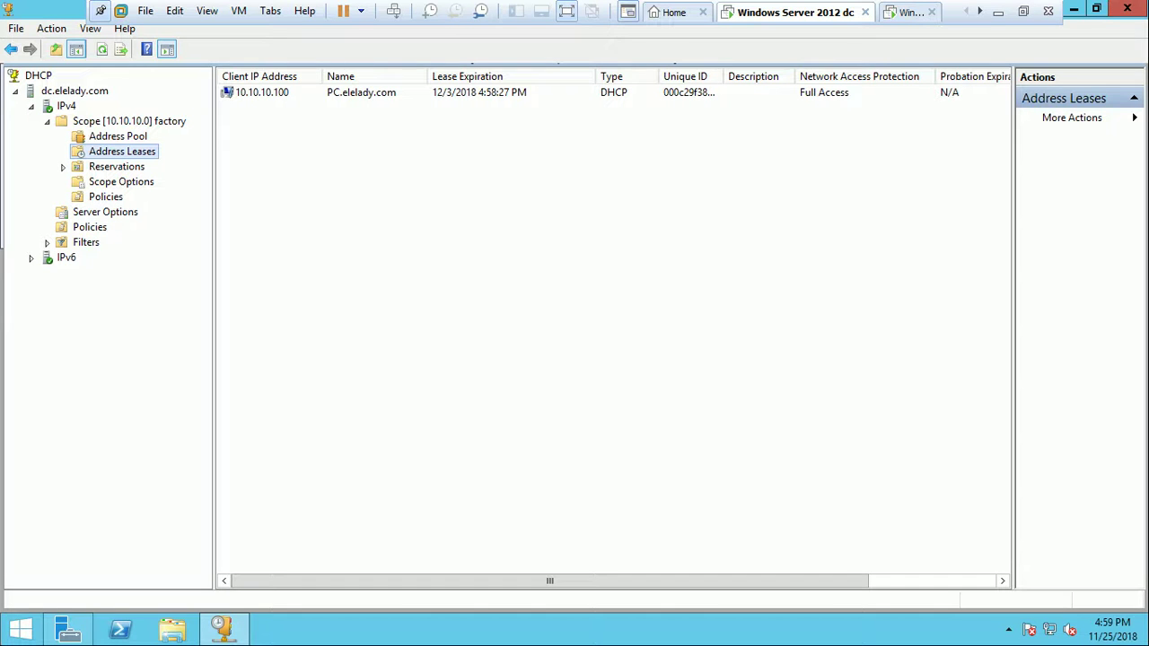
{"action": "right_click", "coordinate": [88, 121]}
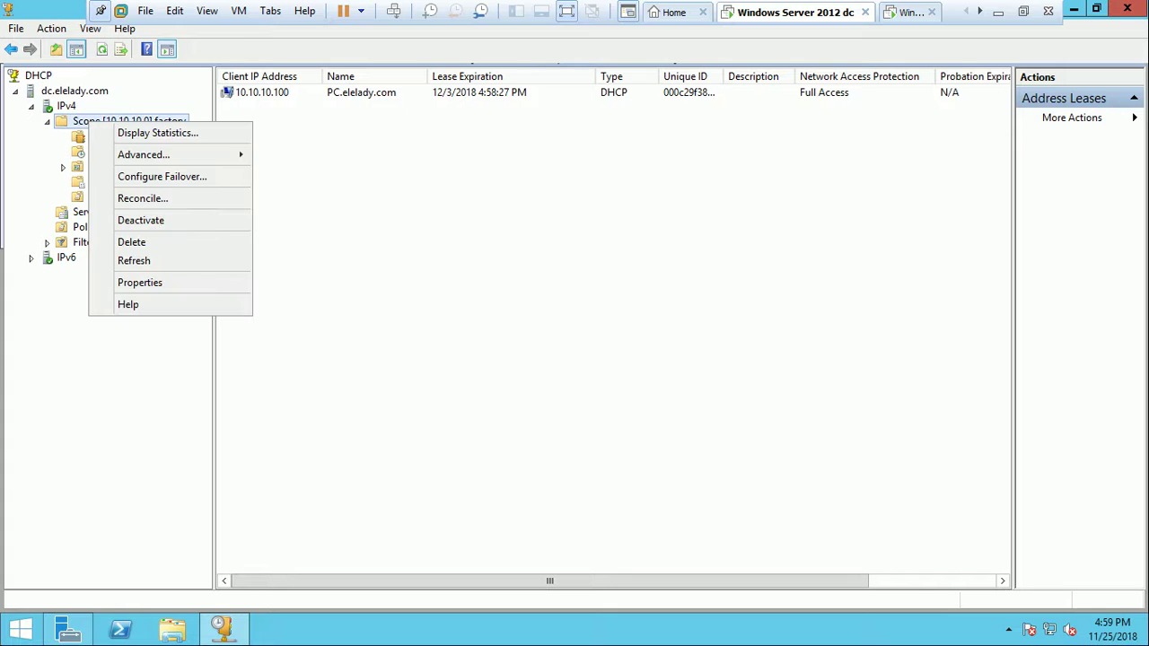
{"action": "left_click", "coordinate": [140, 282]}
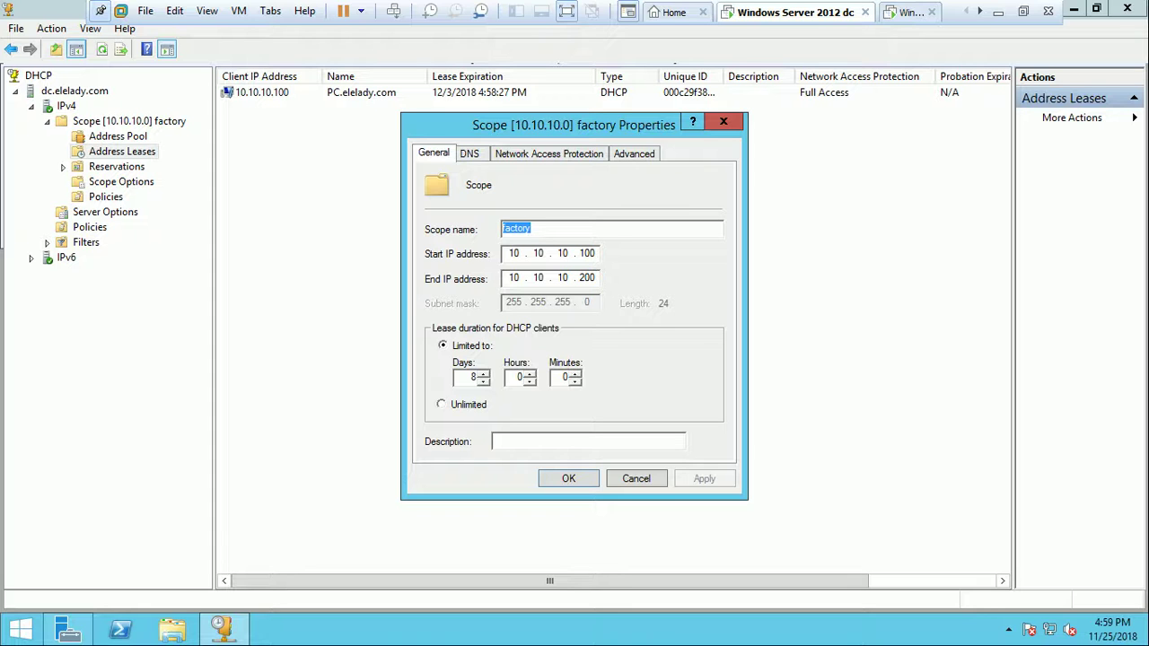
{"action": "key", "text": "Escape"}
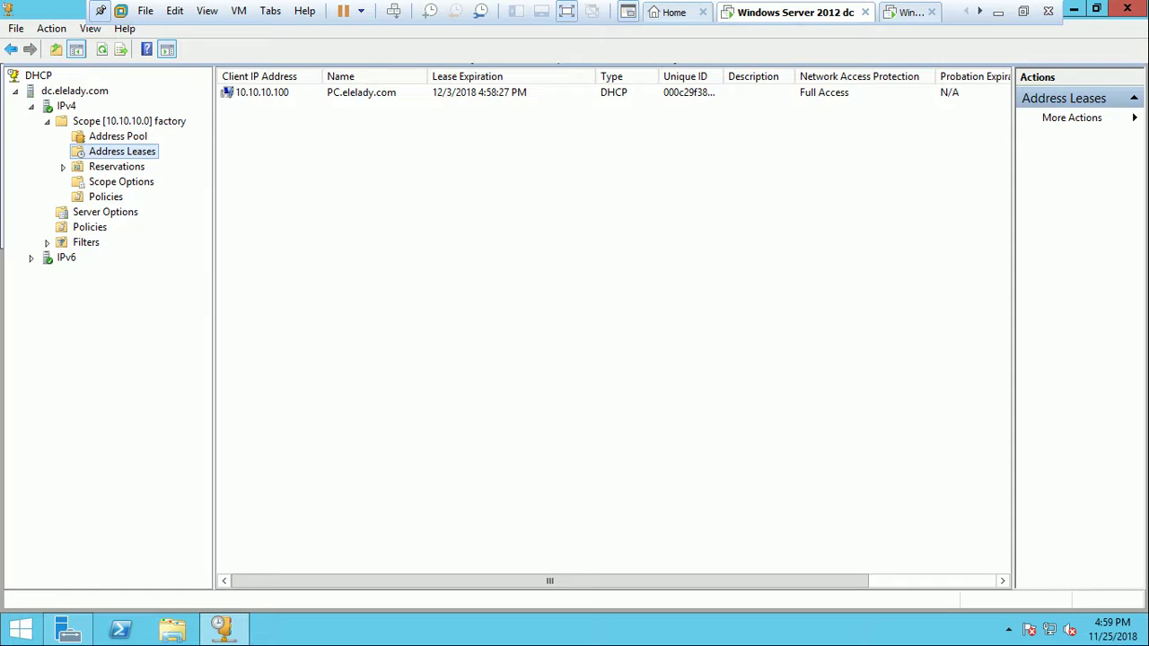
- Leave the virtual machine's full-screen mode, close the Lesson 1 presentation in PowerPoint, and switch to the Lesson 2 presentation
{"action": "key", "text": "ctrl+alt+Return"}
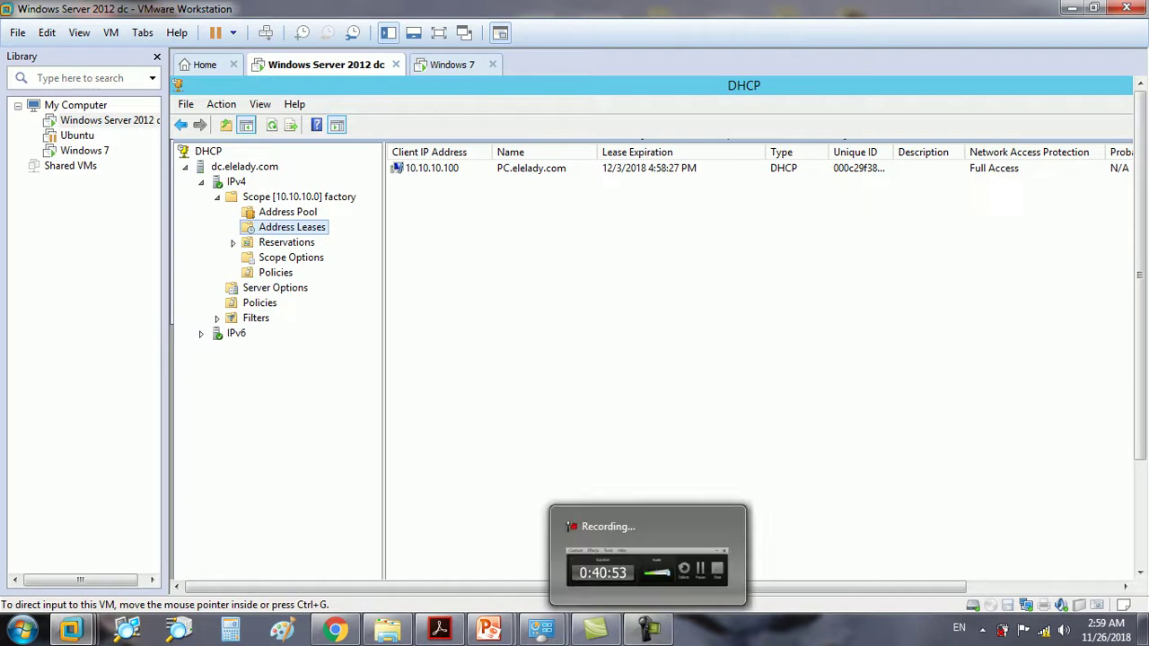
{"action": "mouse_move", "coordinate": [439, 628]}
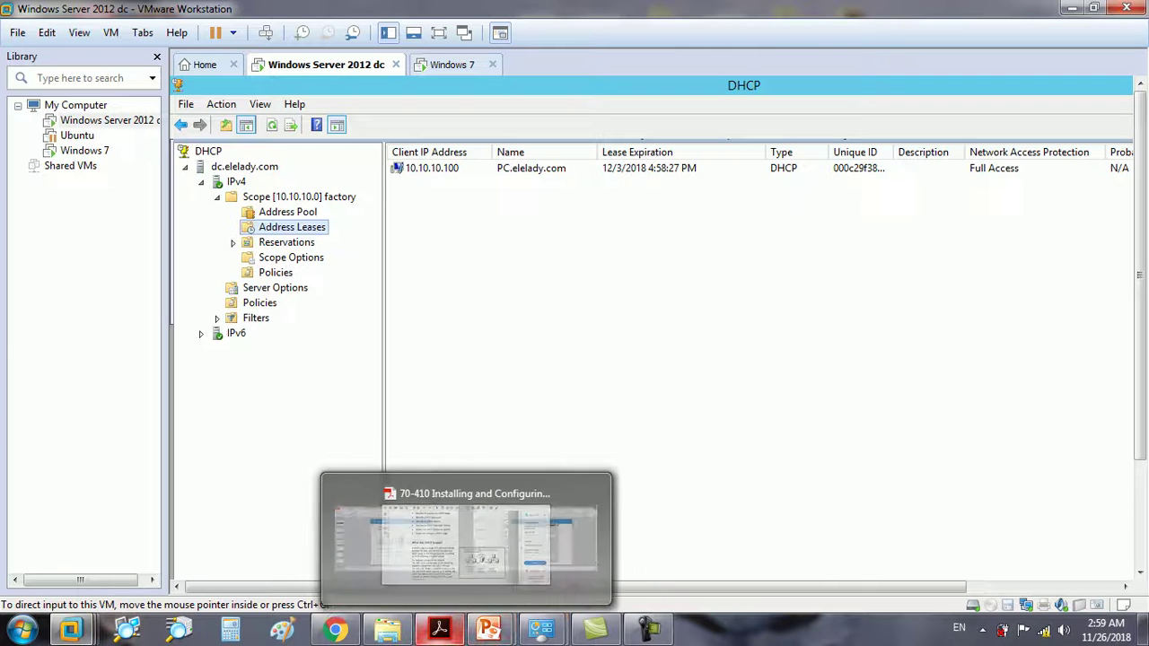
{"action": "mouse_move", "coordinate": [489, 628]}
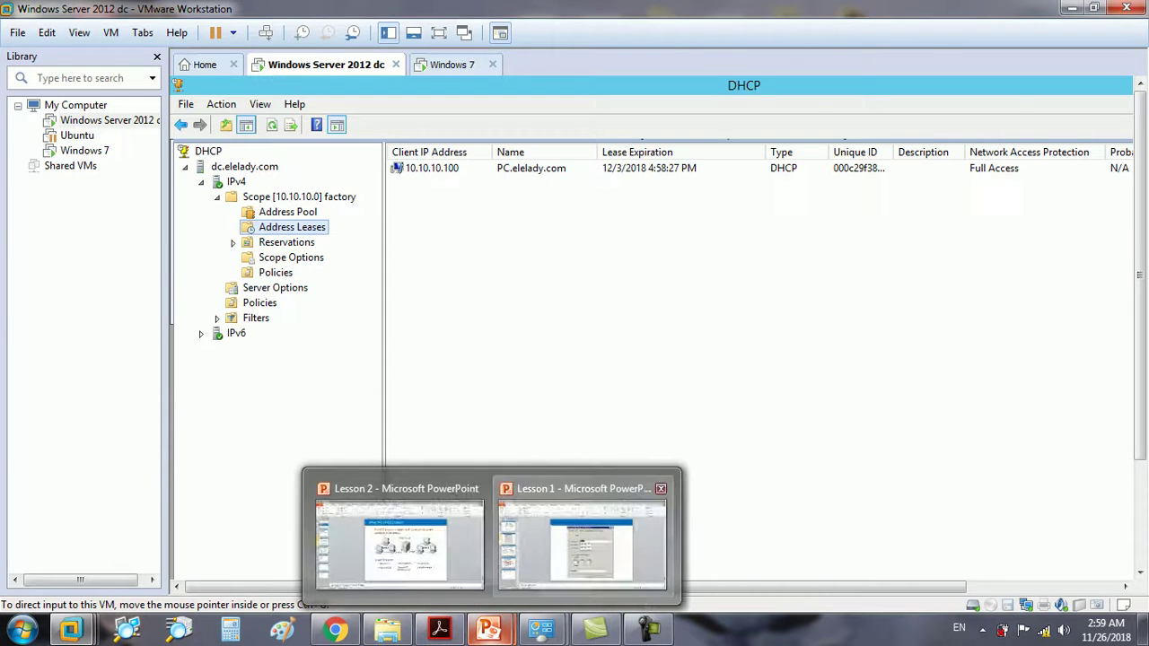
{"action": "left_click", "coordinate": [398, 538]}
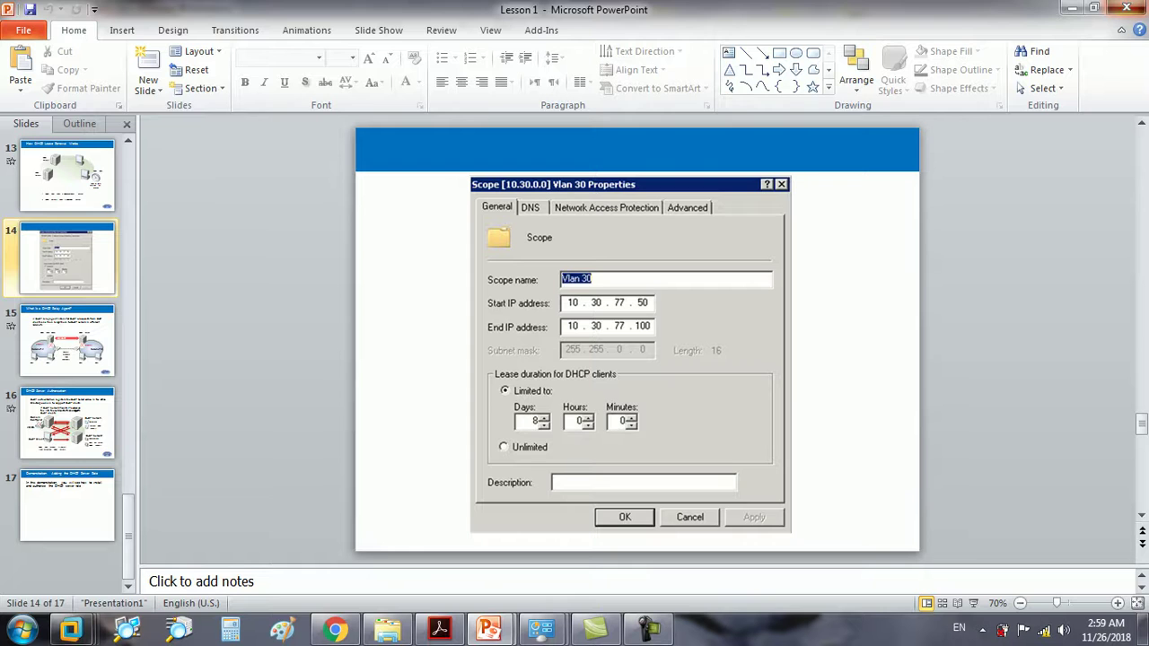
{"action": "left_click", "coordinate": [1126, 9]}
{"action": "left_click", "coordinate": [490, 628]}
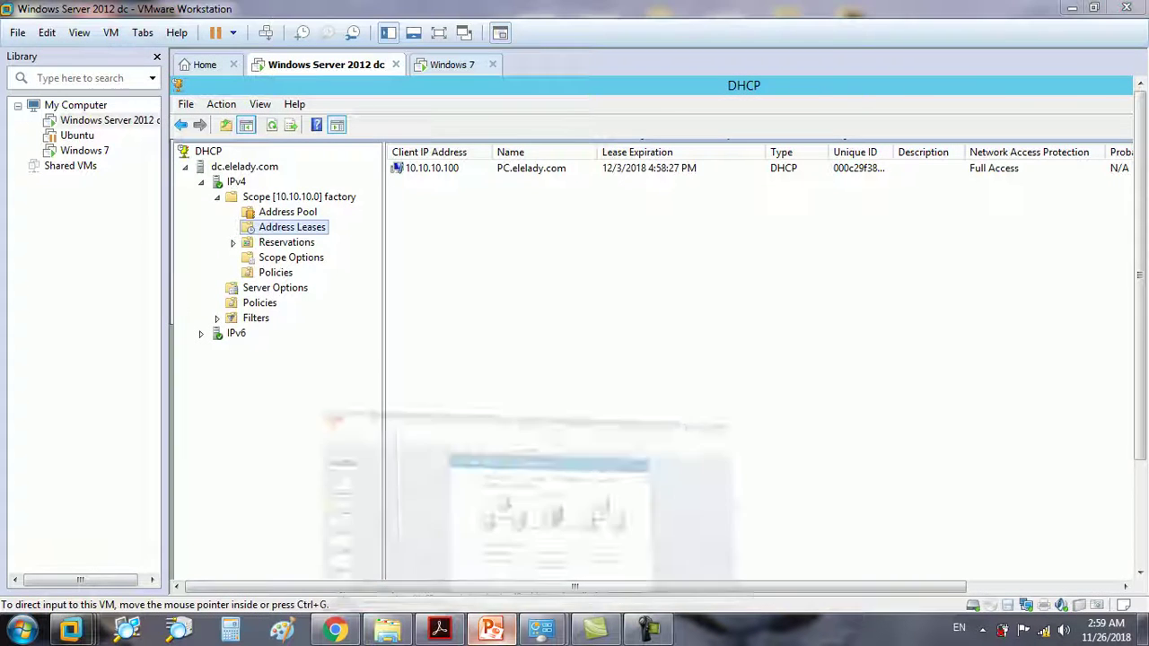